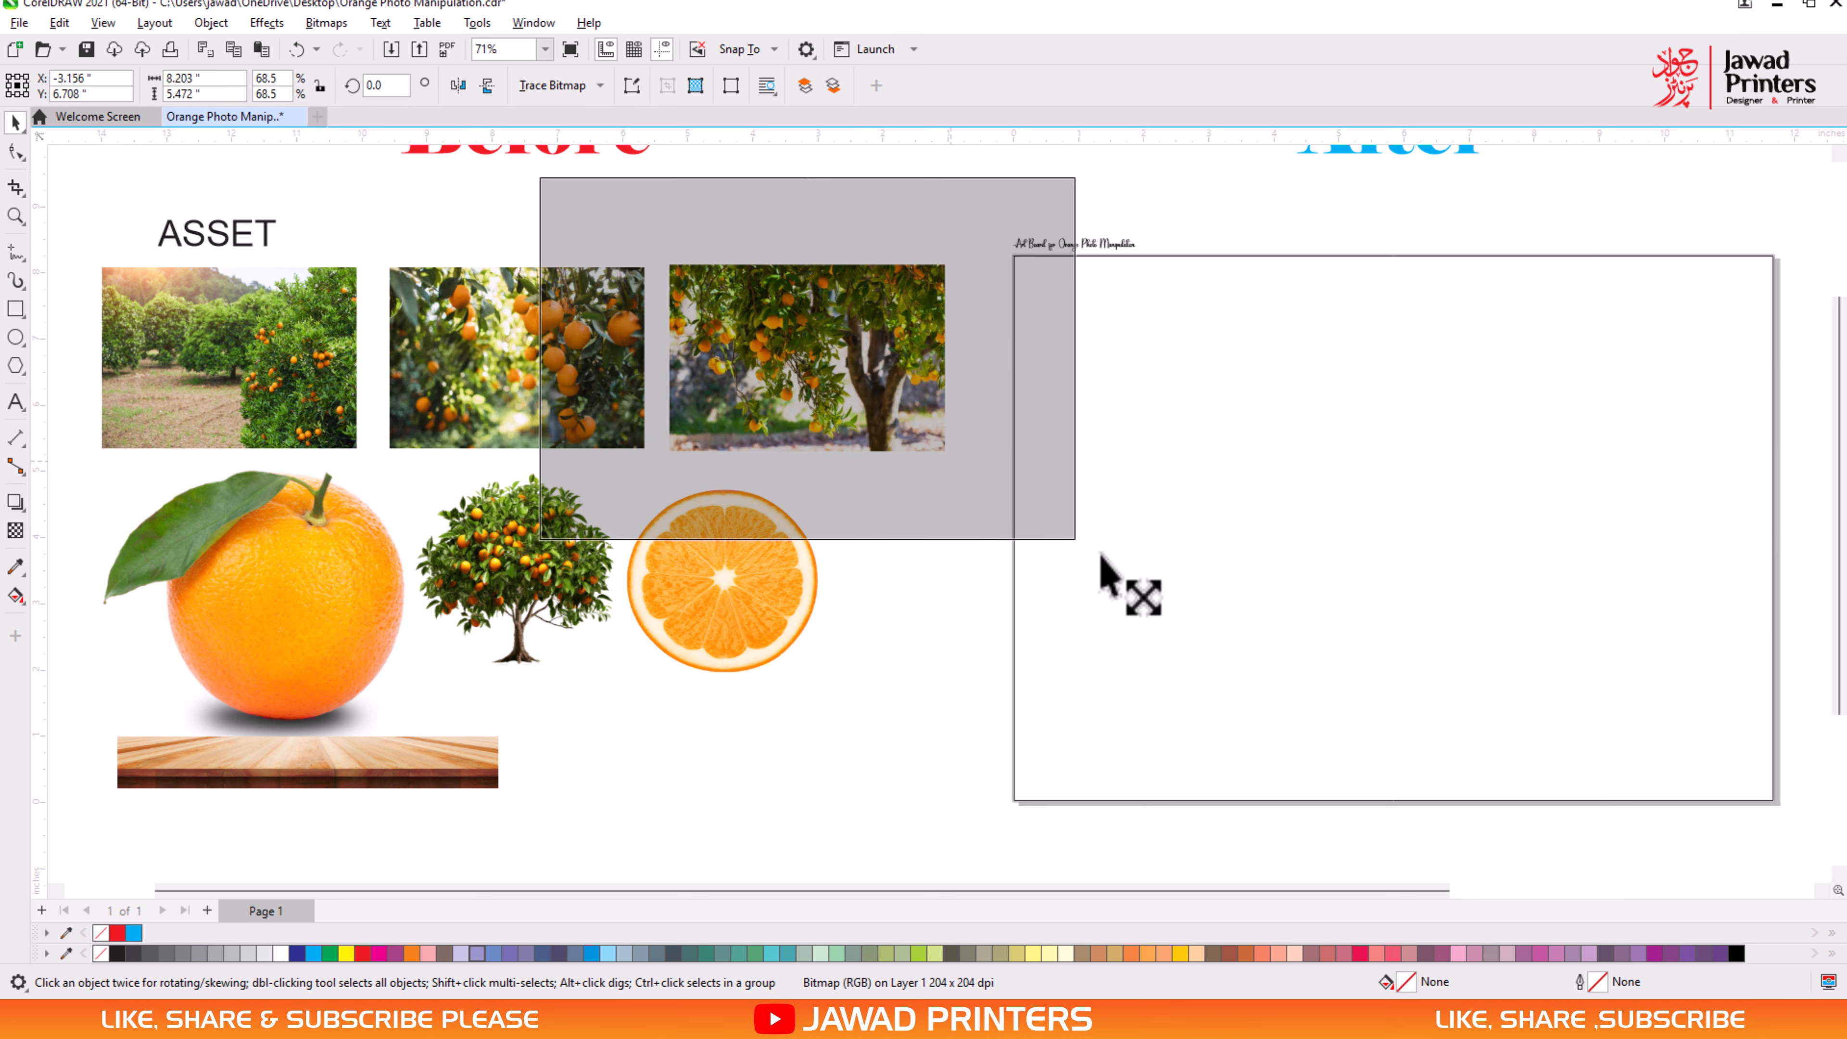
- Centre the orange-tree photo on the art board and enlarge it proportionally to the board's full width, about 11.65 in
shift+click(1363, 555)
key(e)
key(c)
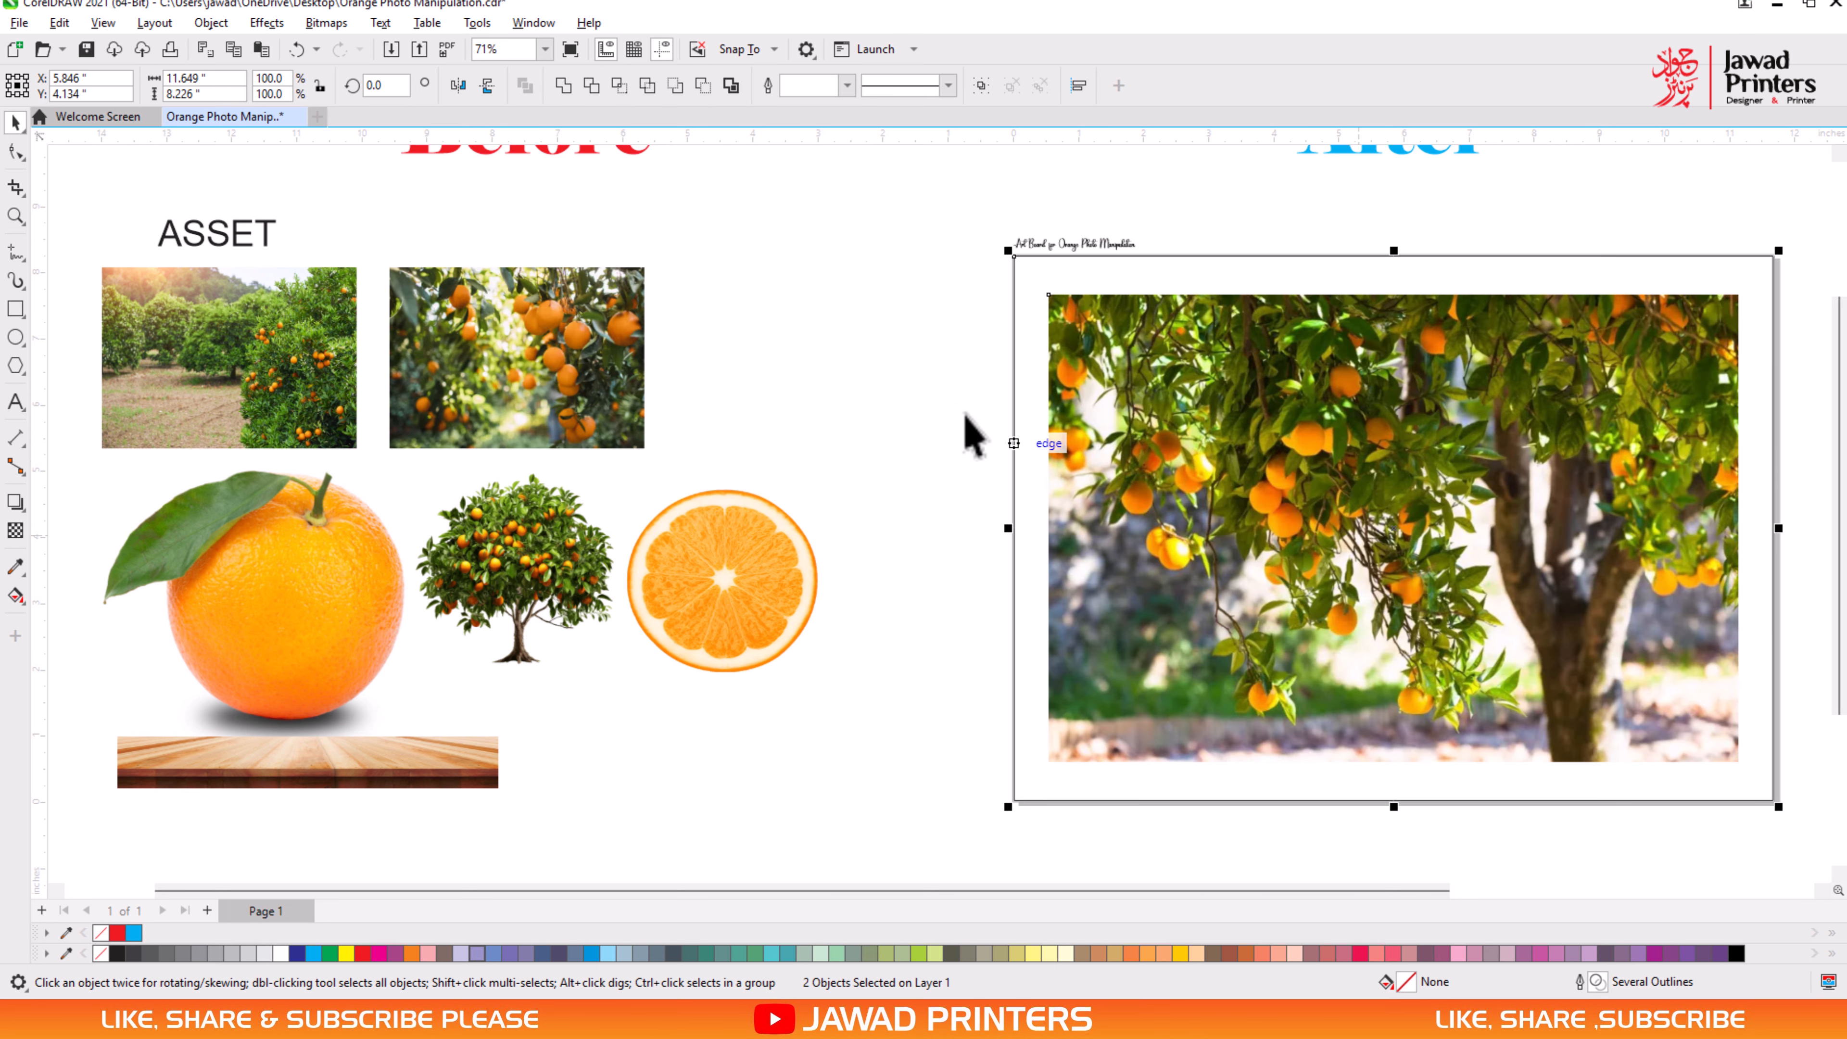
click(871, 360)
click(1113, 412)
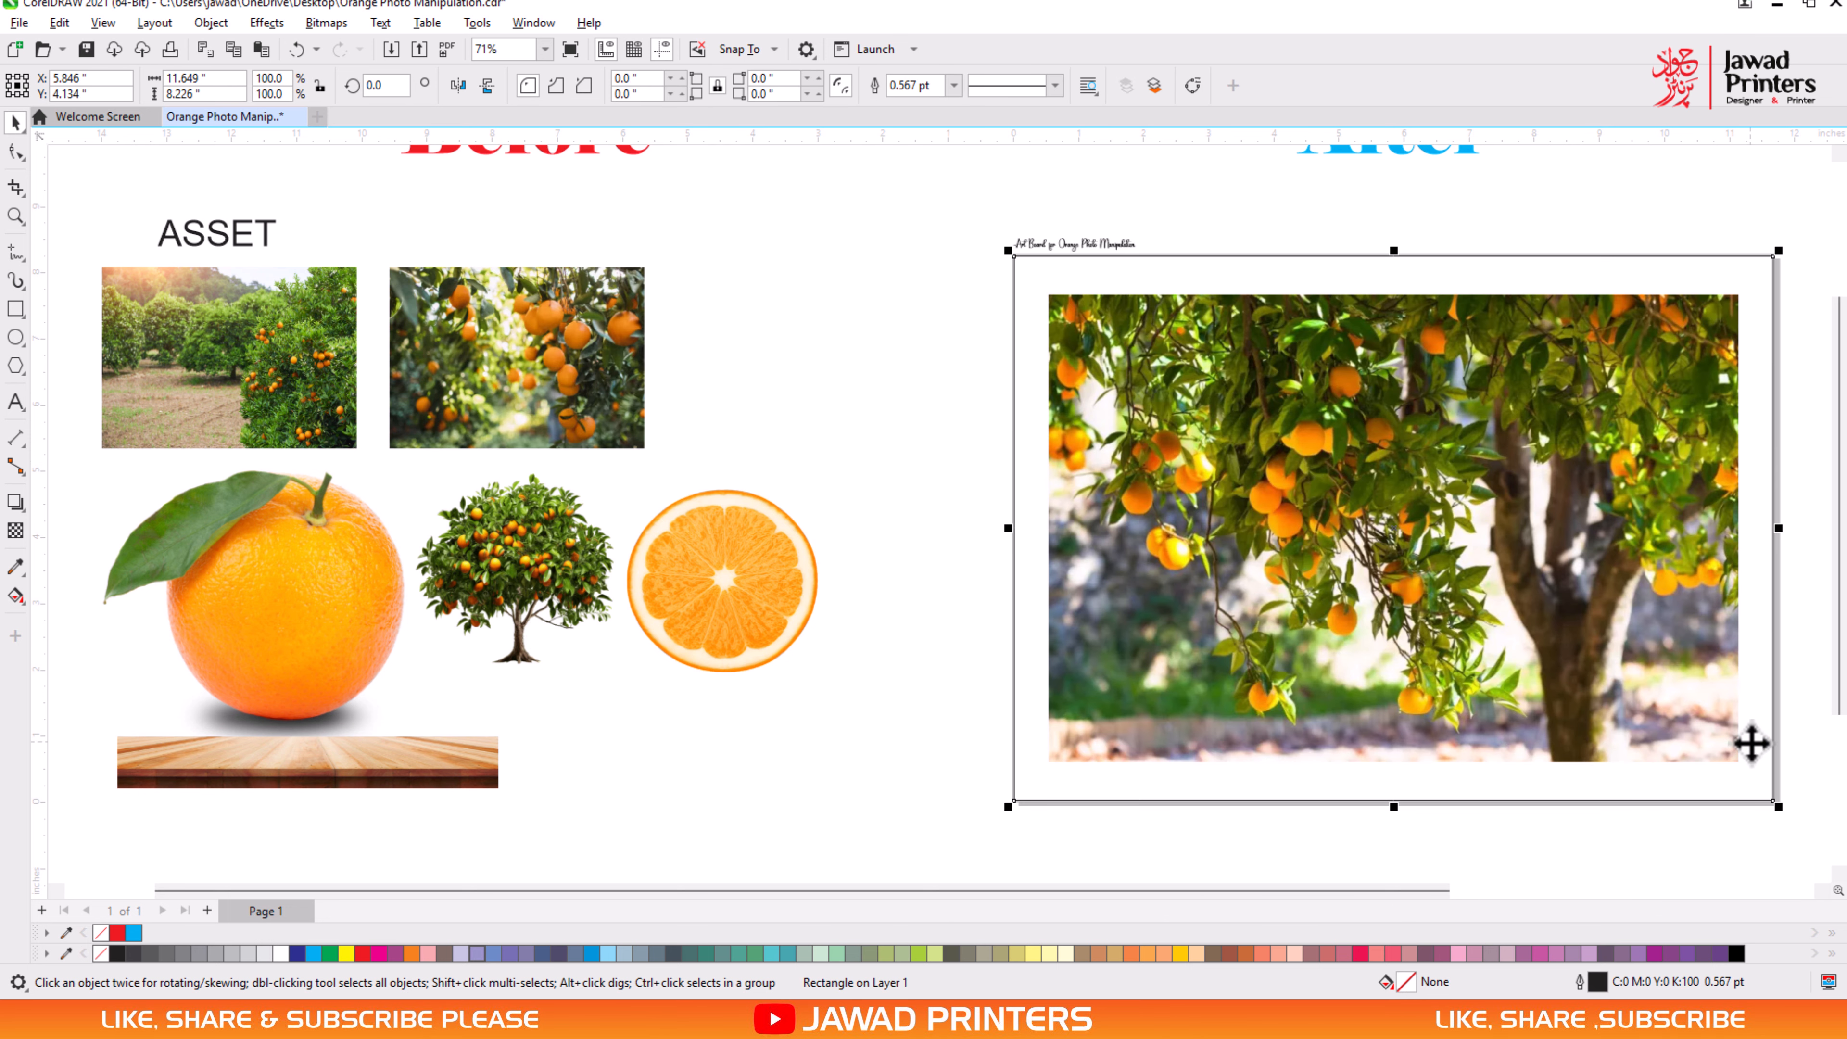
click(1745, 750)
mouse_move(1773, 800)
mouse_down()
mouse_move(1789, 819)
mouse_move(1781, 798)
mouse_up()
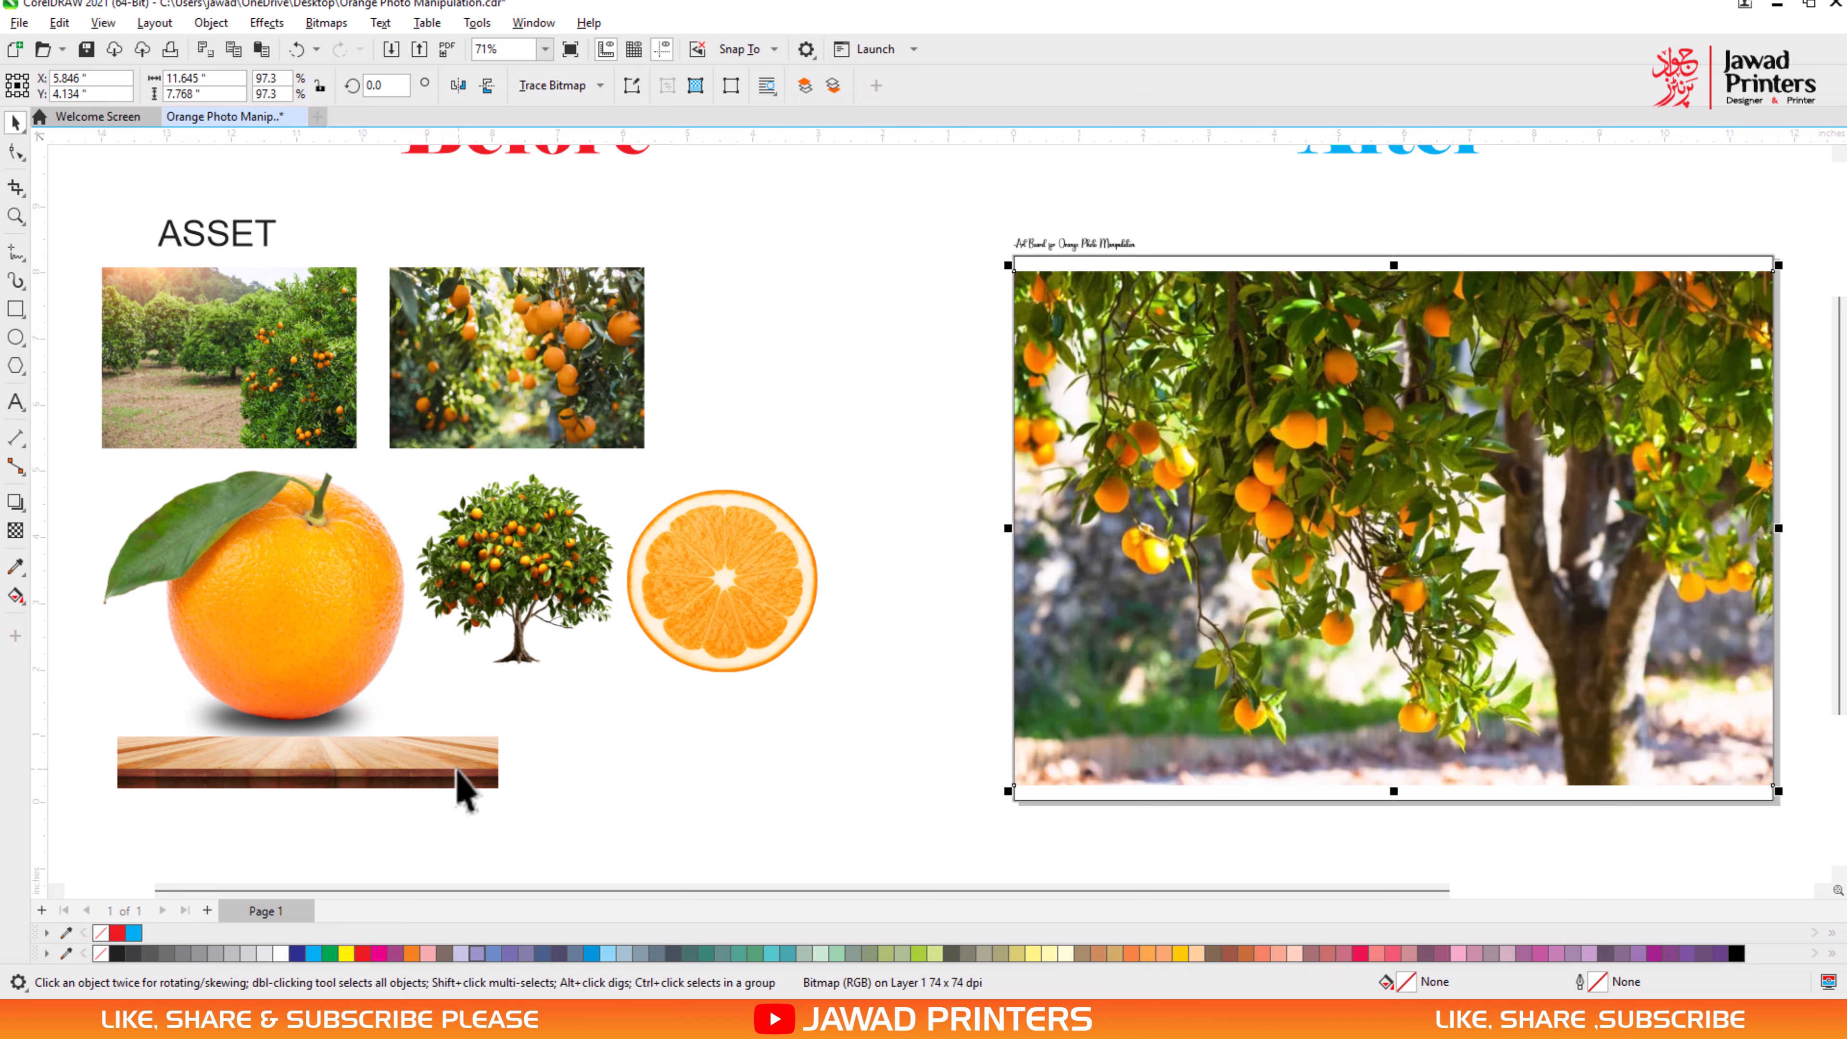
- Stretch the wooden plank across the art board's lower edge at about 11.65 by 1.57 in and bring it to the front of the layer
click(477, 775)
drag(488, 764, 1756, 782)
drag(1388, 744, 1008, 688)
right_click(1061, 793)
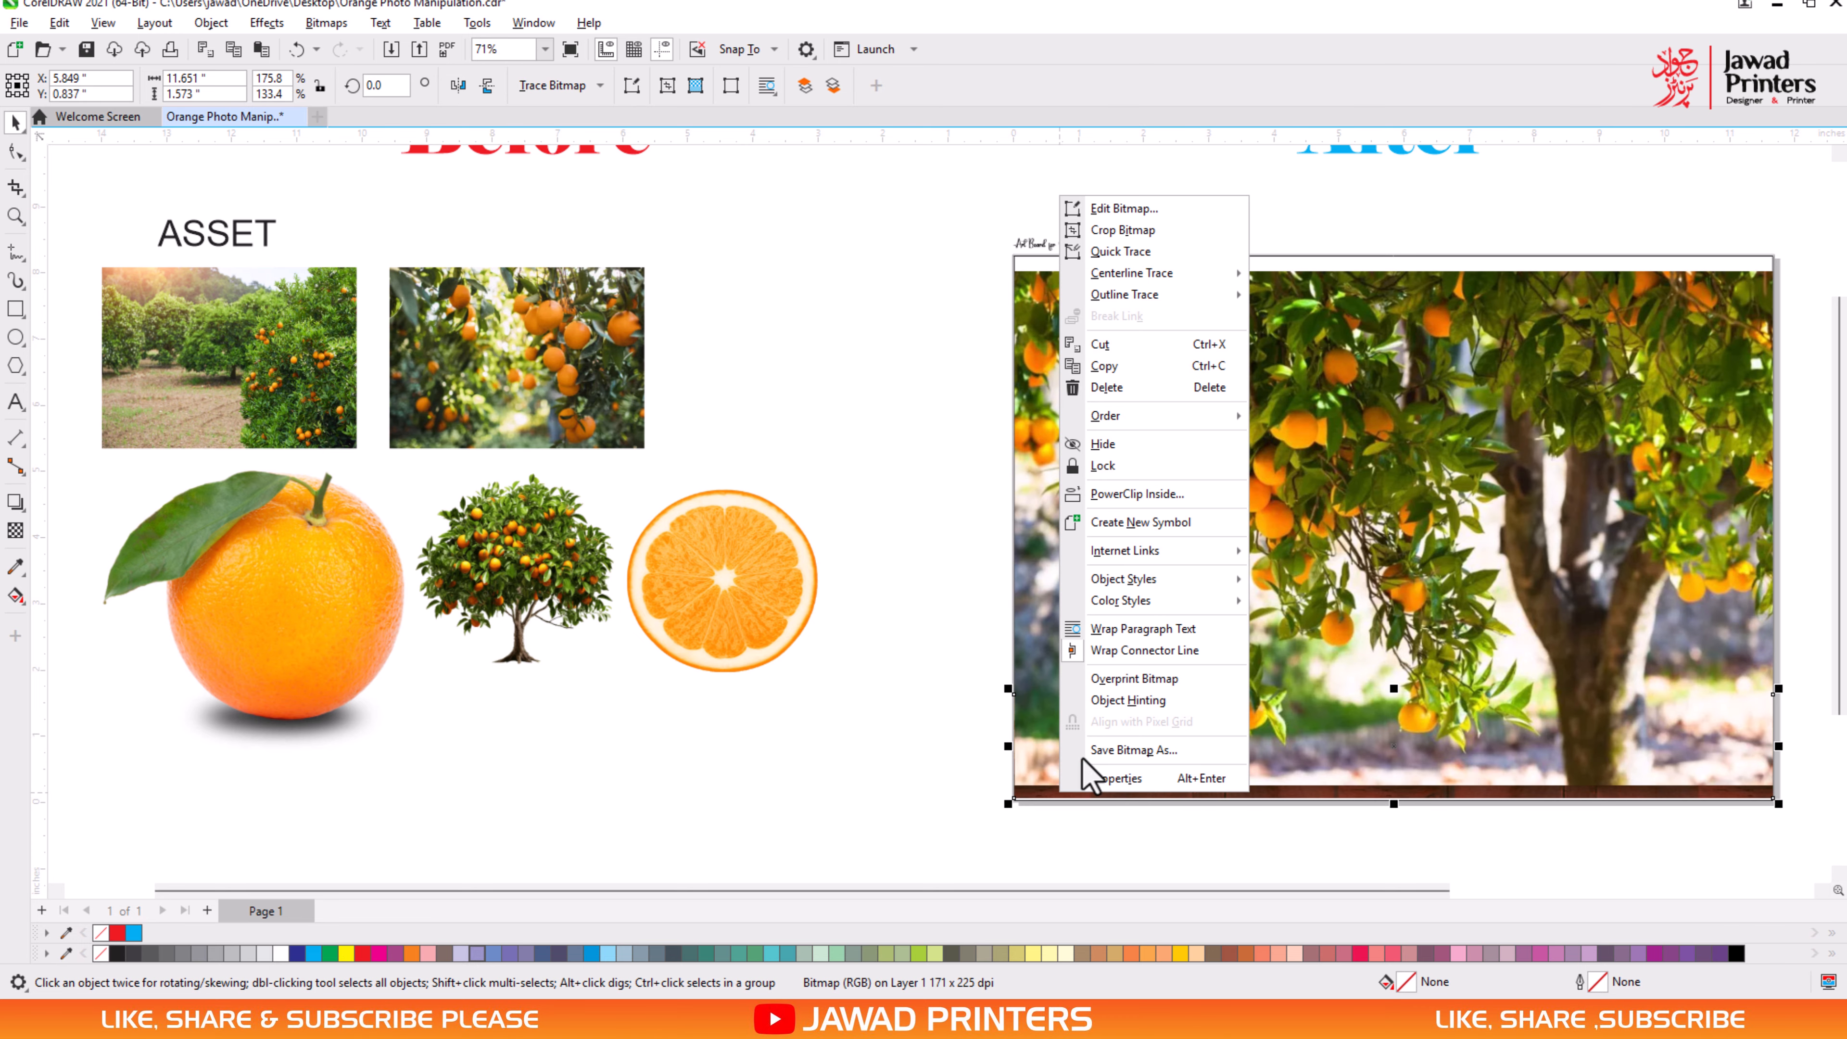
mouse_move(1188, 409)
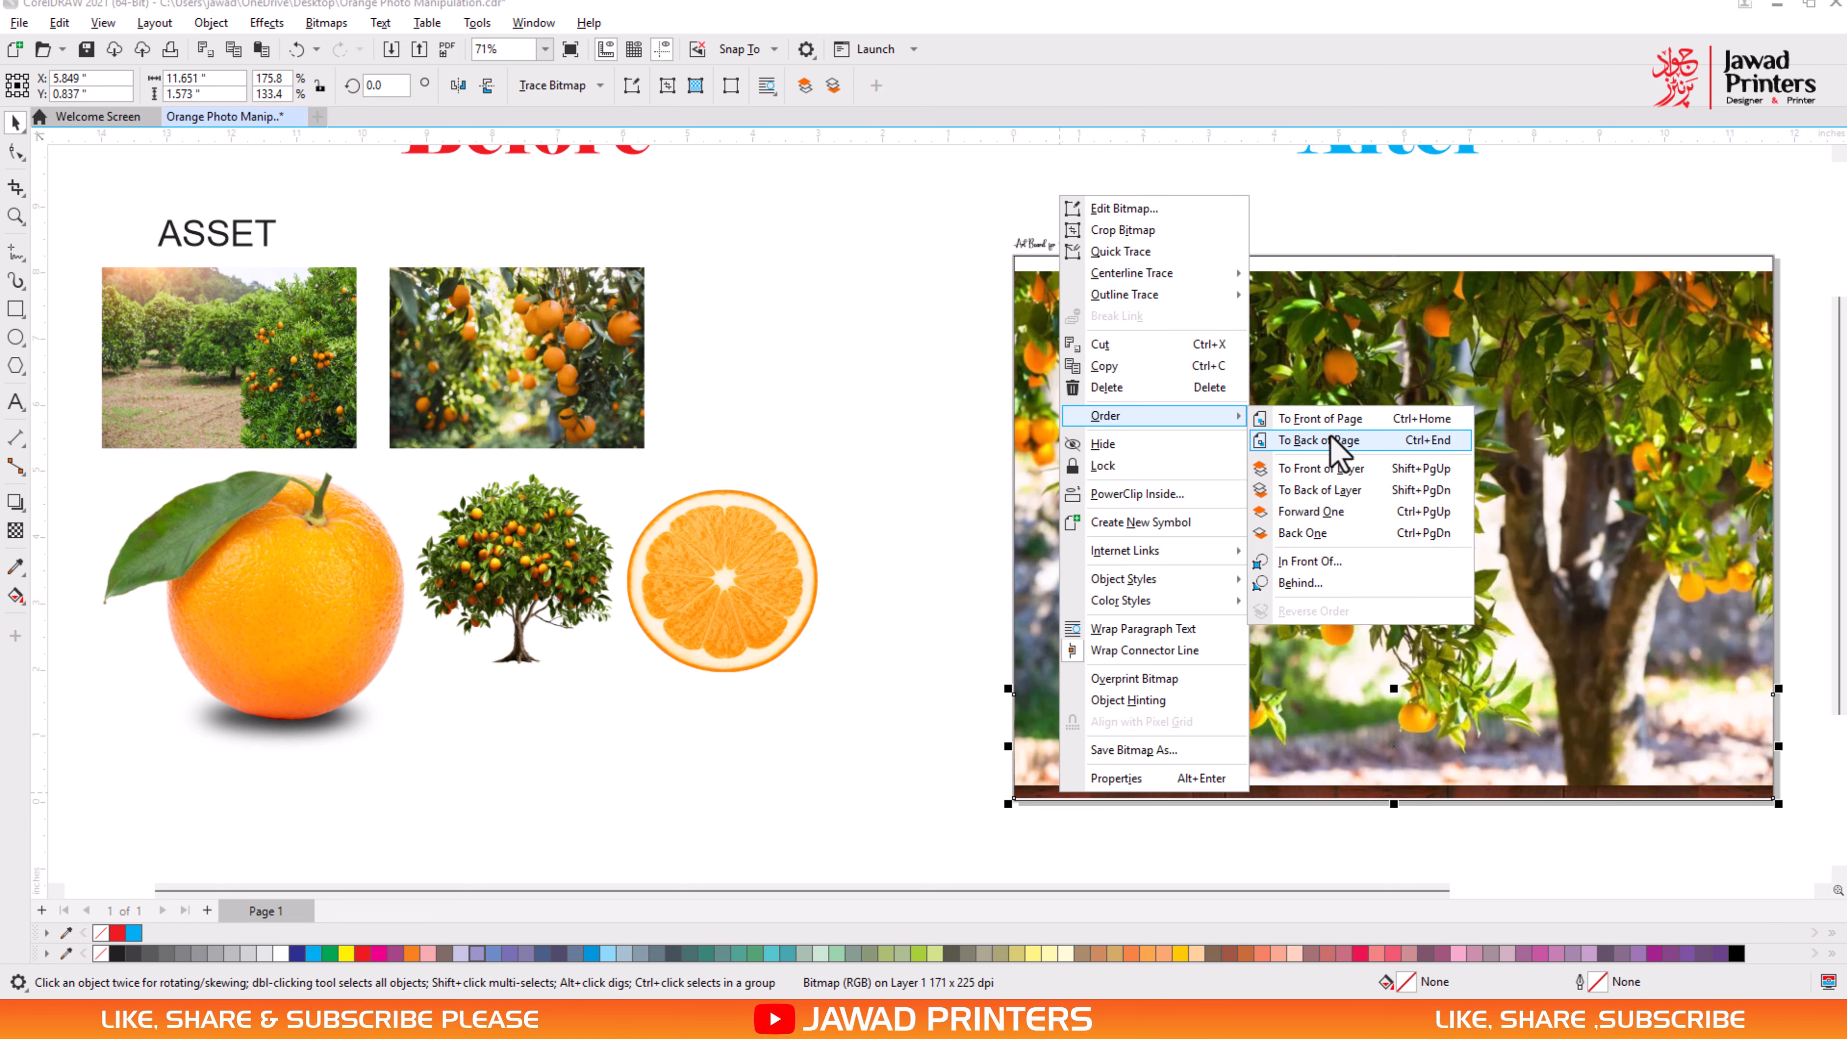
click(1331, 470)
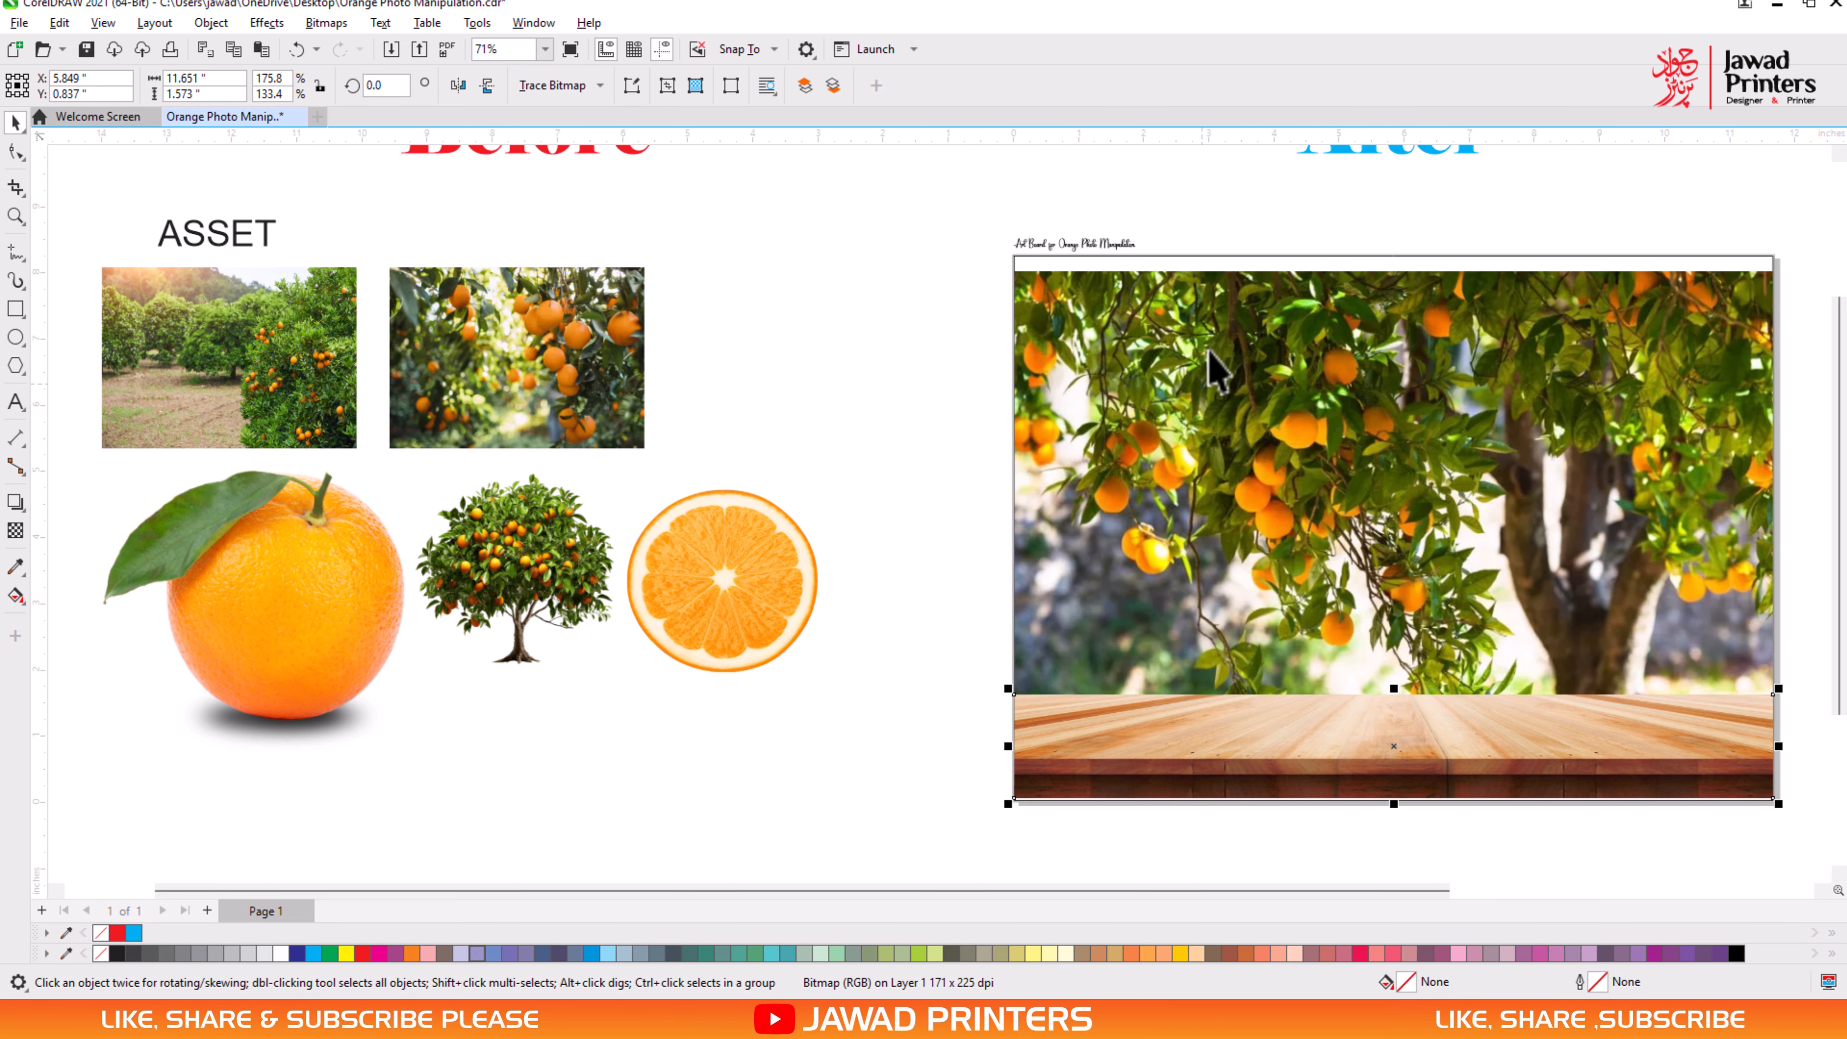
- Stretch the tree photo up to the art board's upper edge and apply a Gaussian Blur with a 17.2-pixel radius
click(1316, 498)
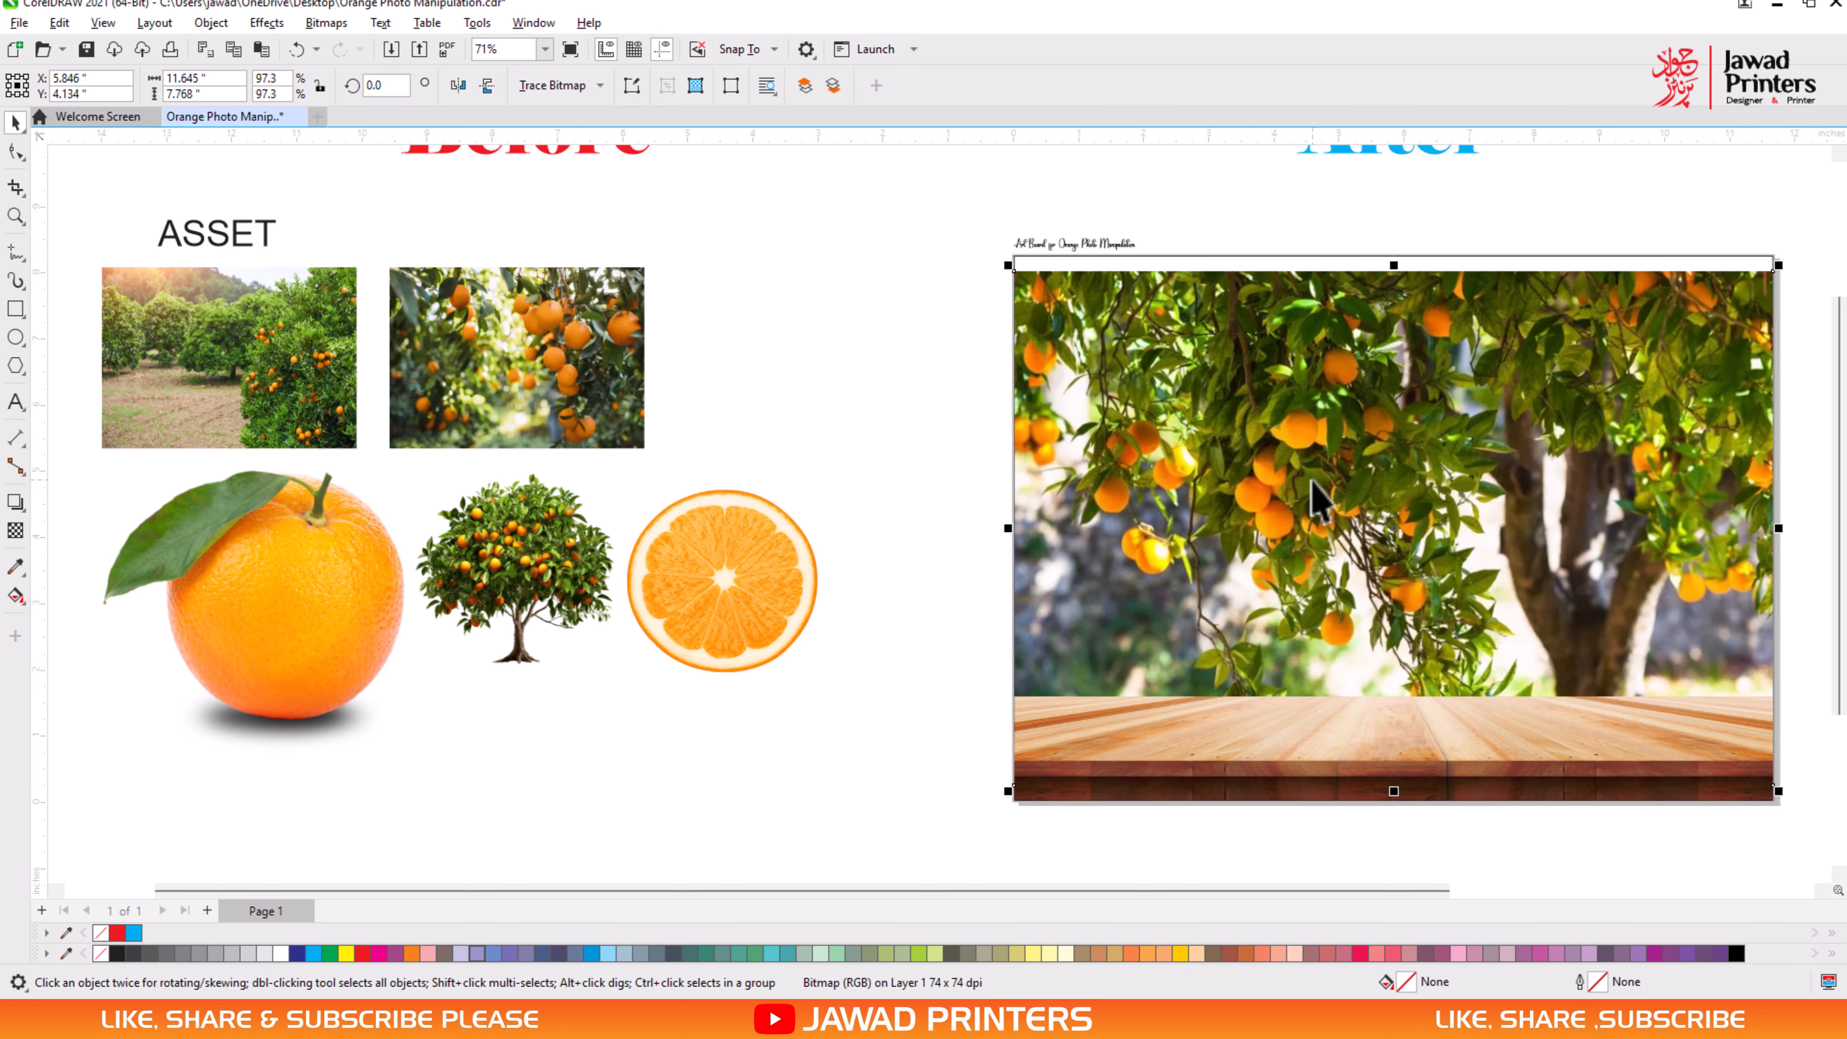
drag(1396, 265, 1393, 250)
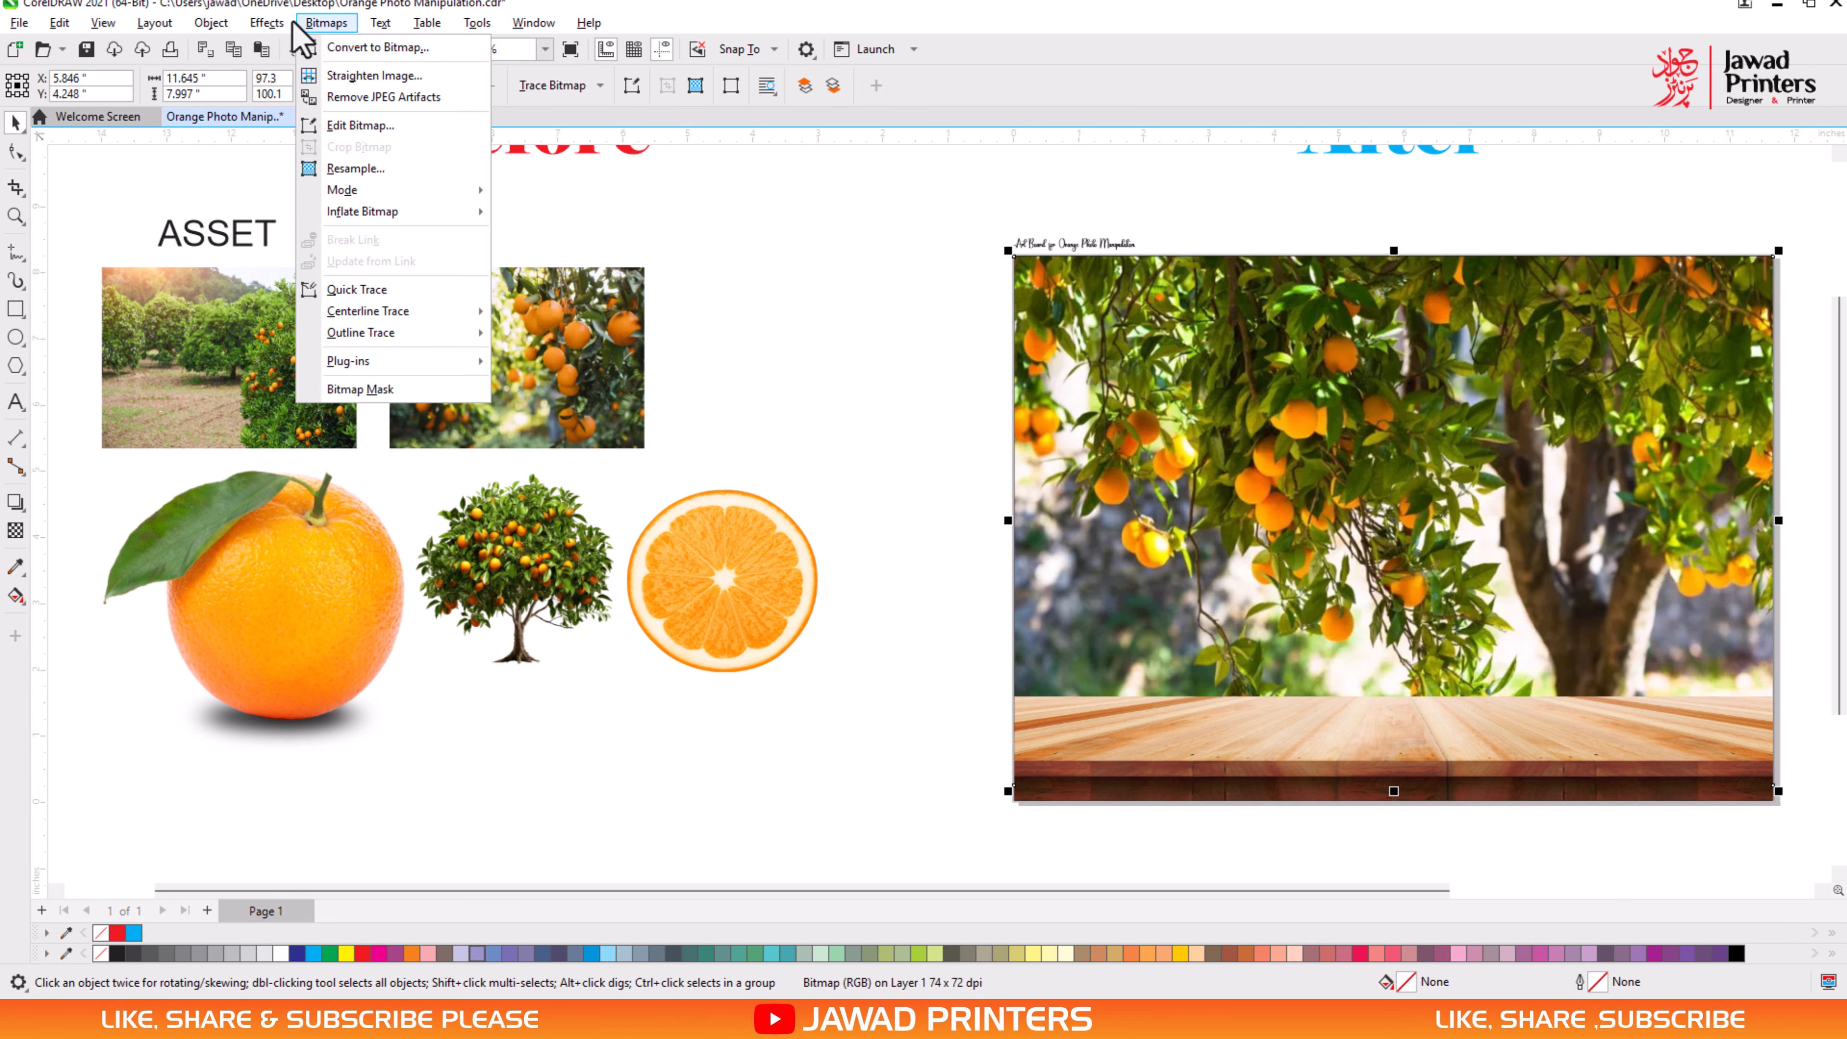
mouse_move(291, 142)
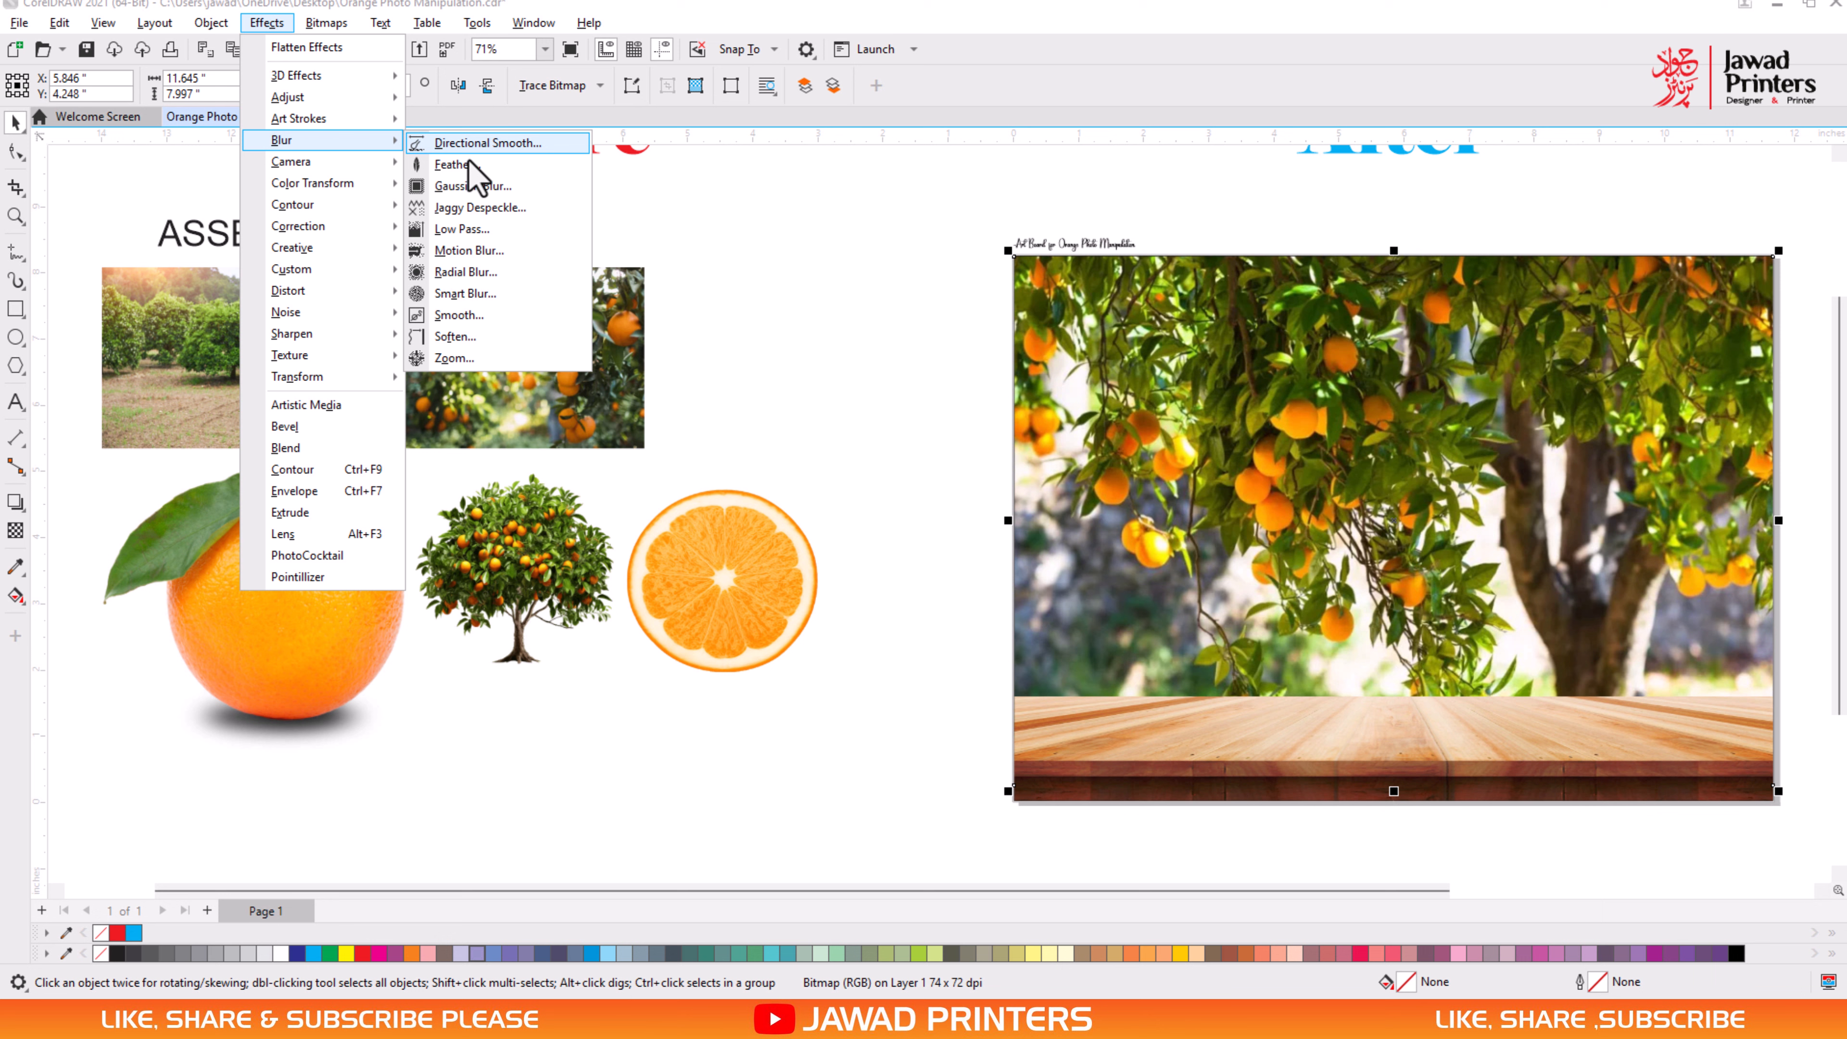
click(474, 187)
drag(893, 485, 872, 481)
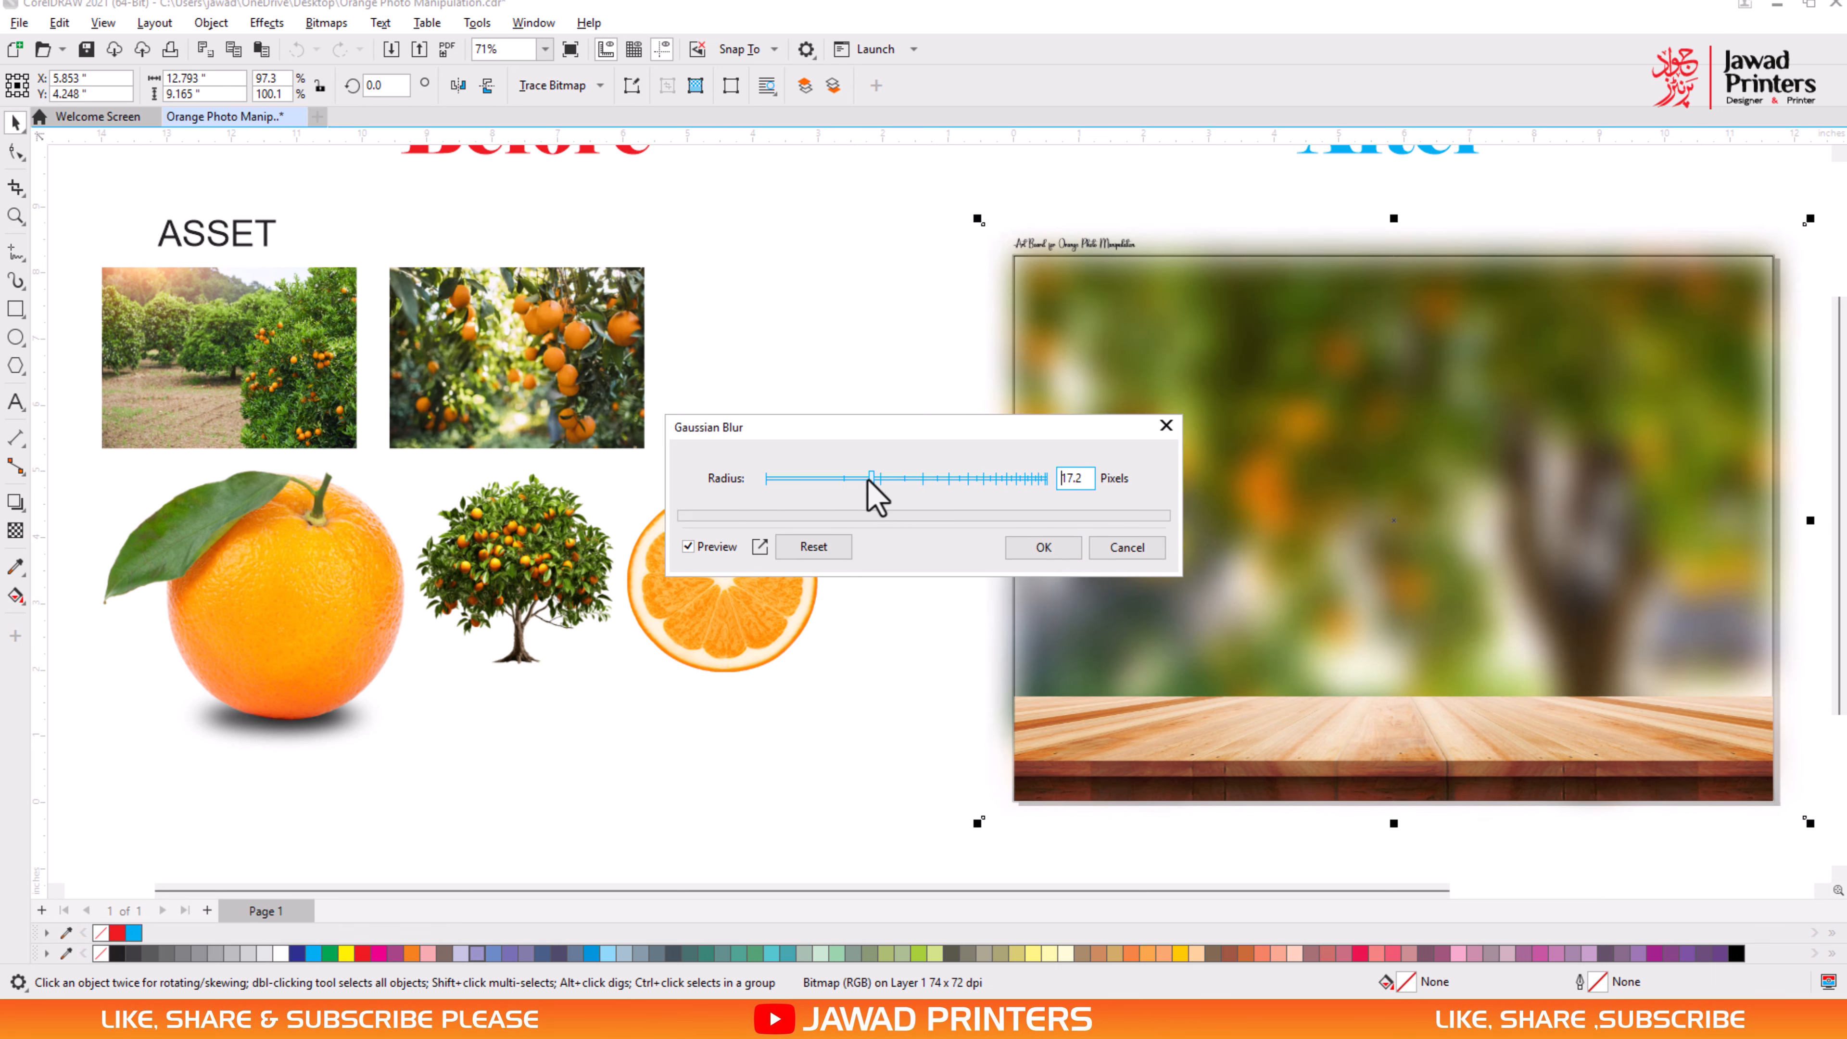
click(1044, 548)
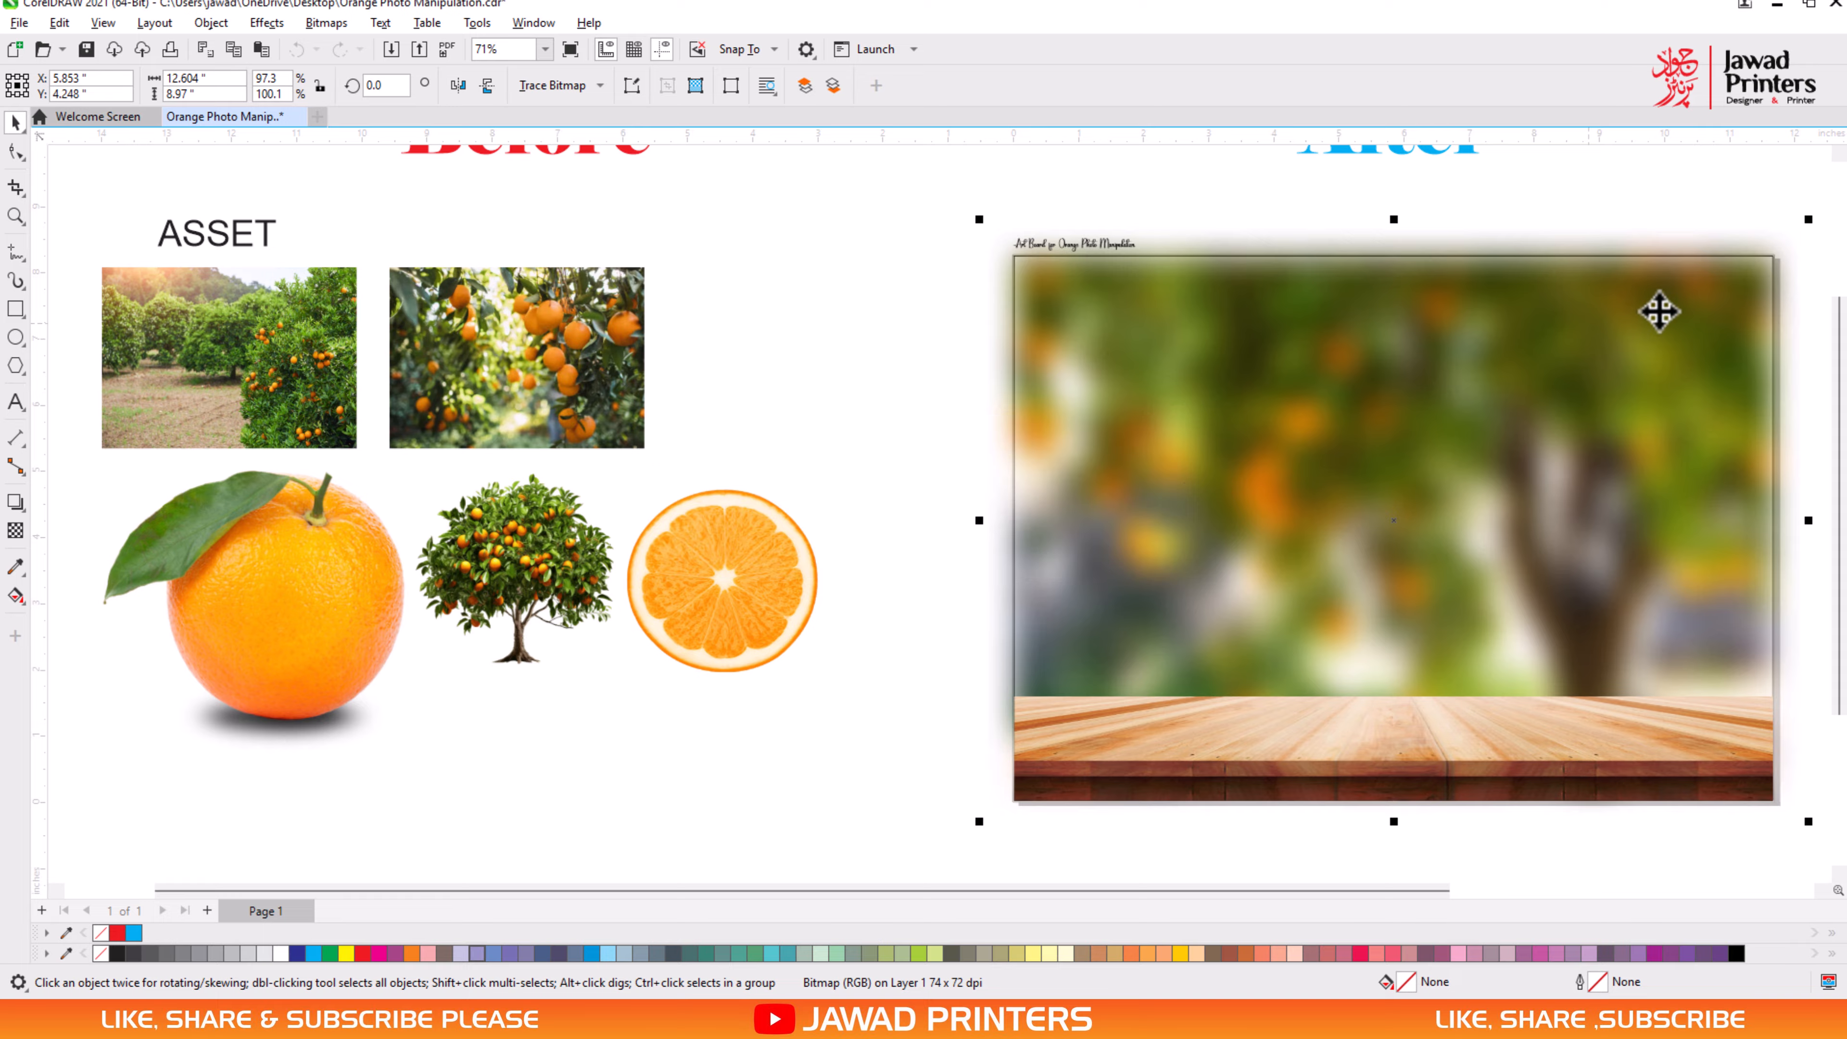
- Enlarge the blurred photo to about 12.9 by 9.17 in and PowerClip it inside the art board rectangle
drag(1810, 218, 1818, 213)
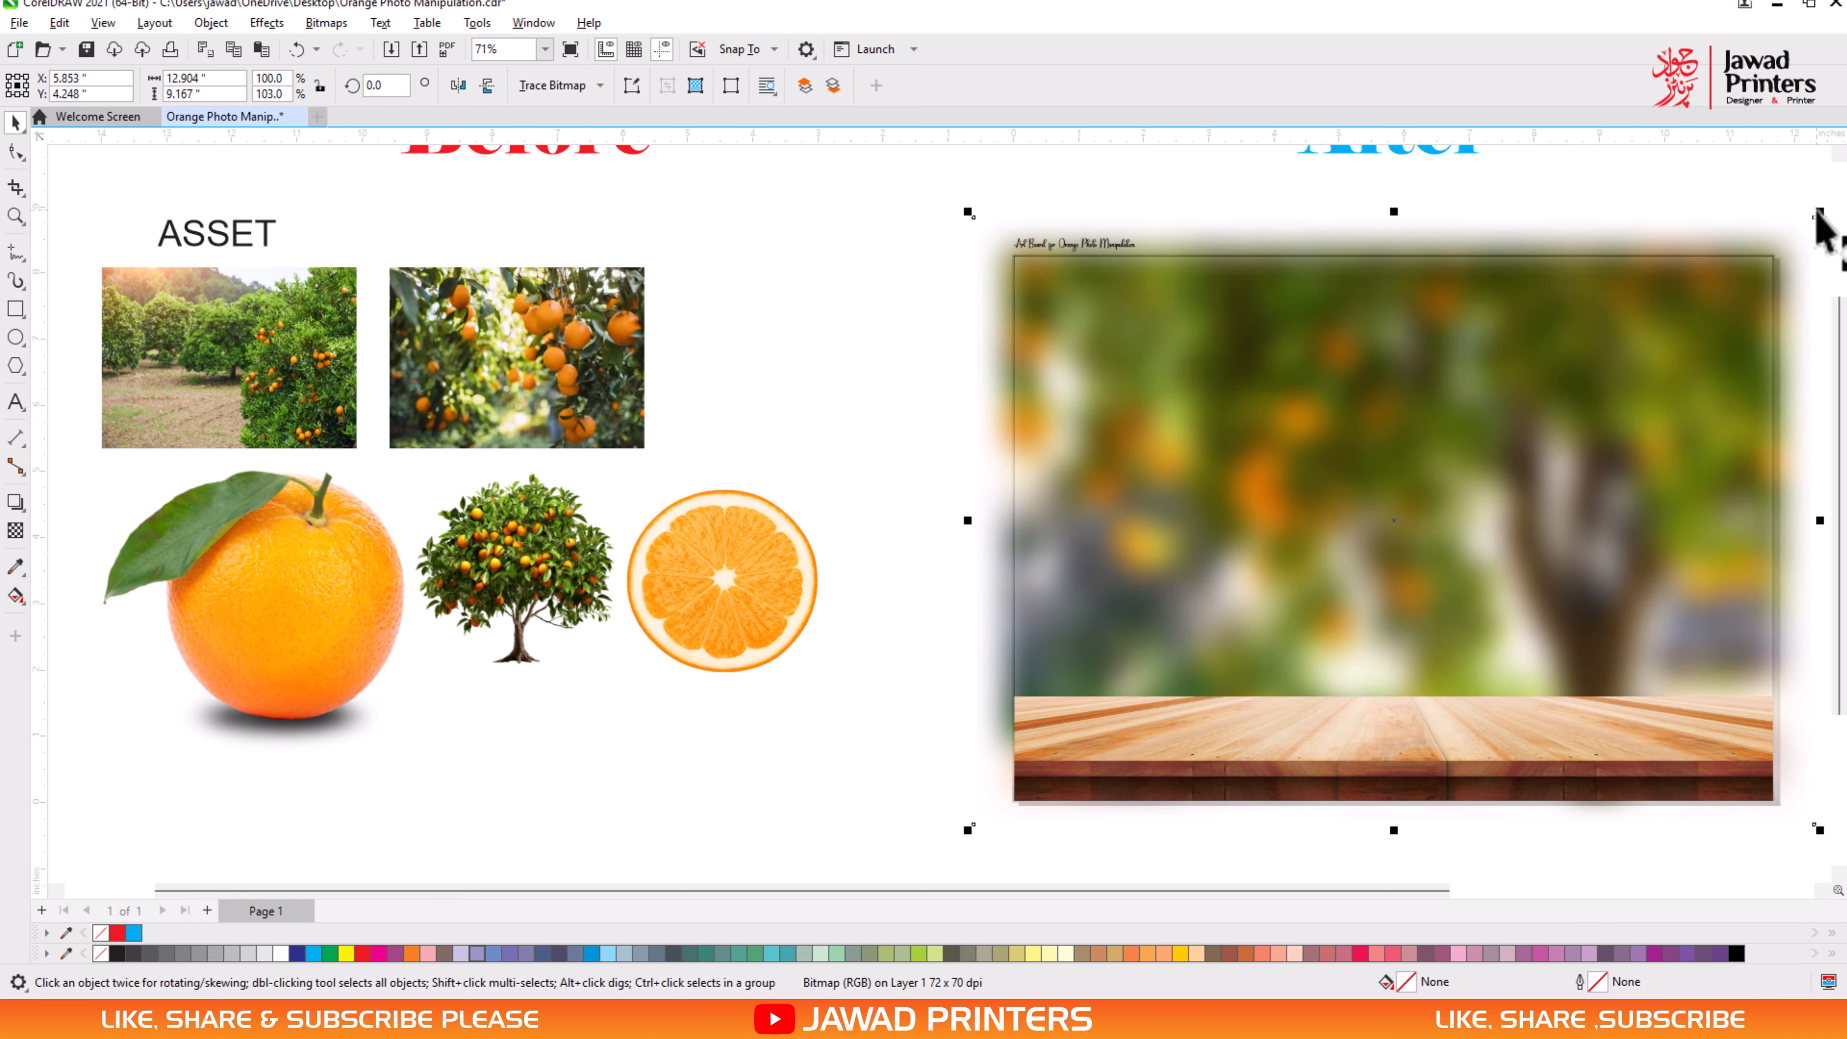
right_click(1669, 239)
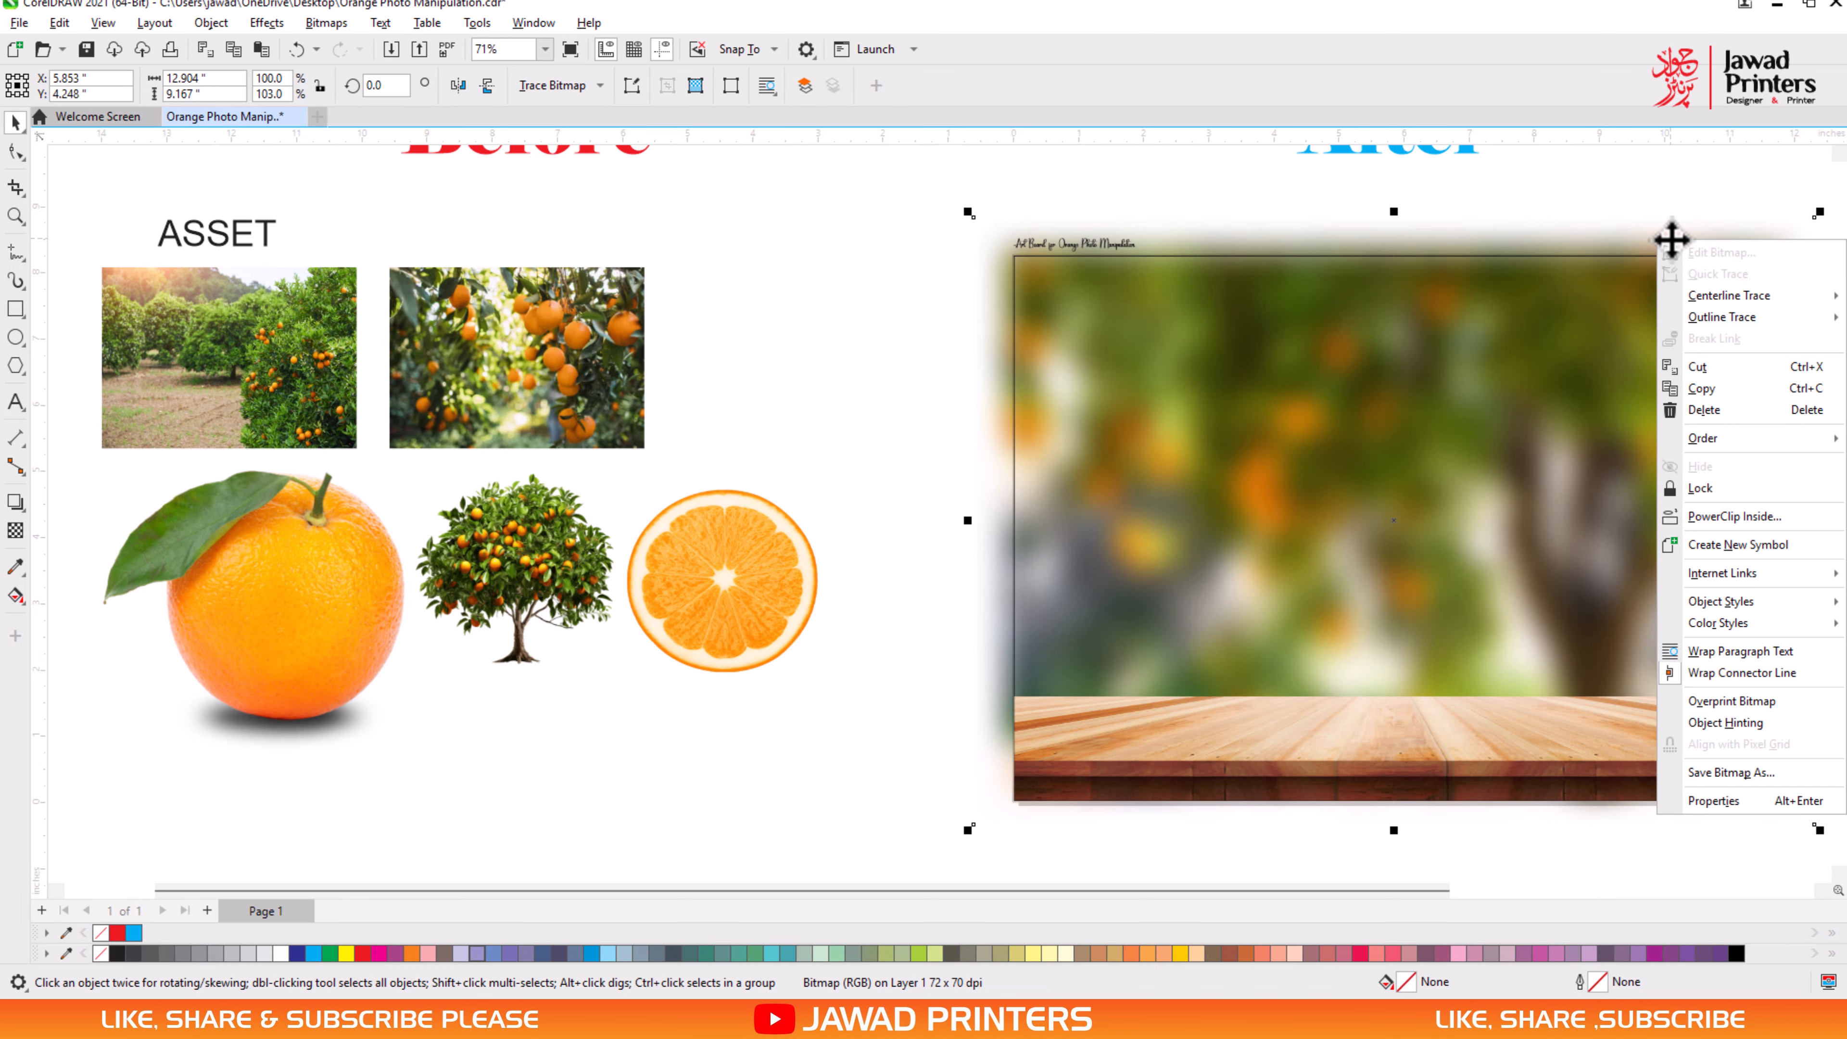
click(1680, 519)
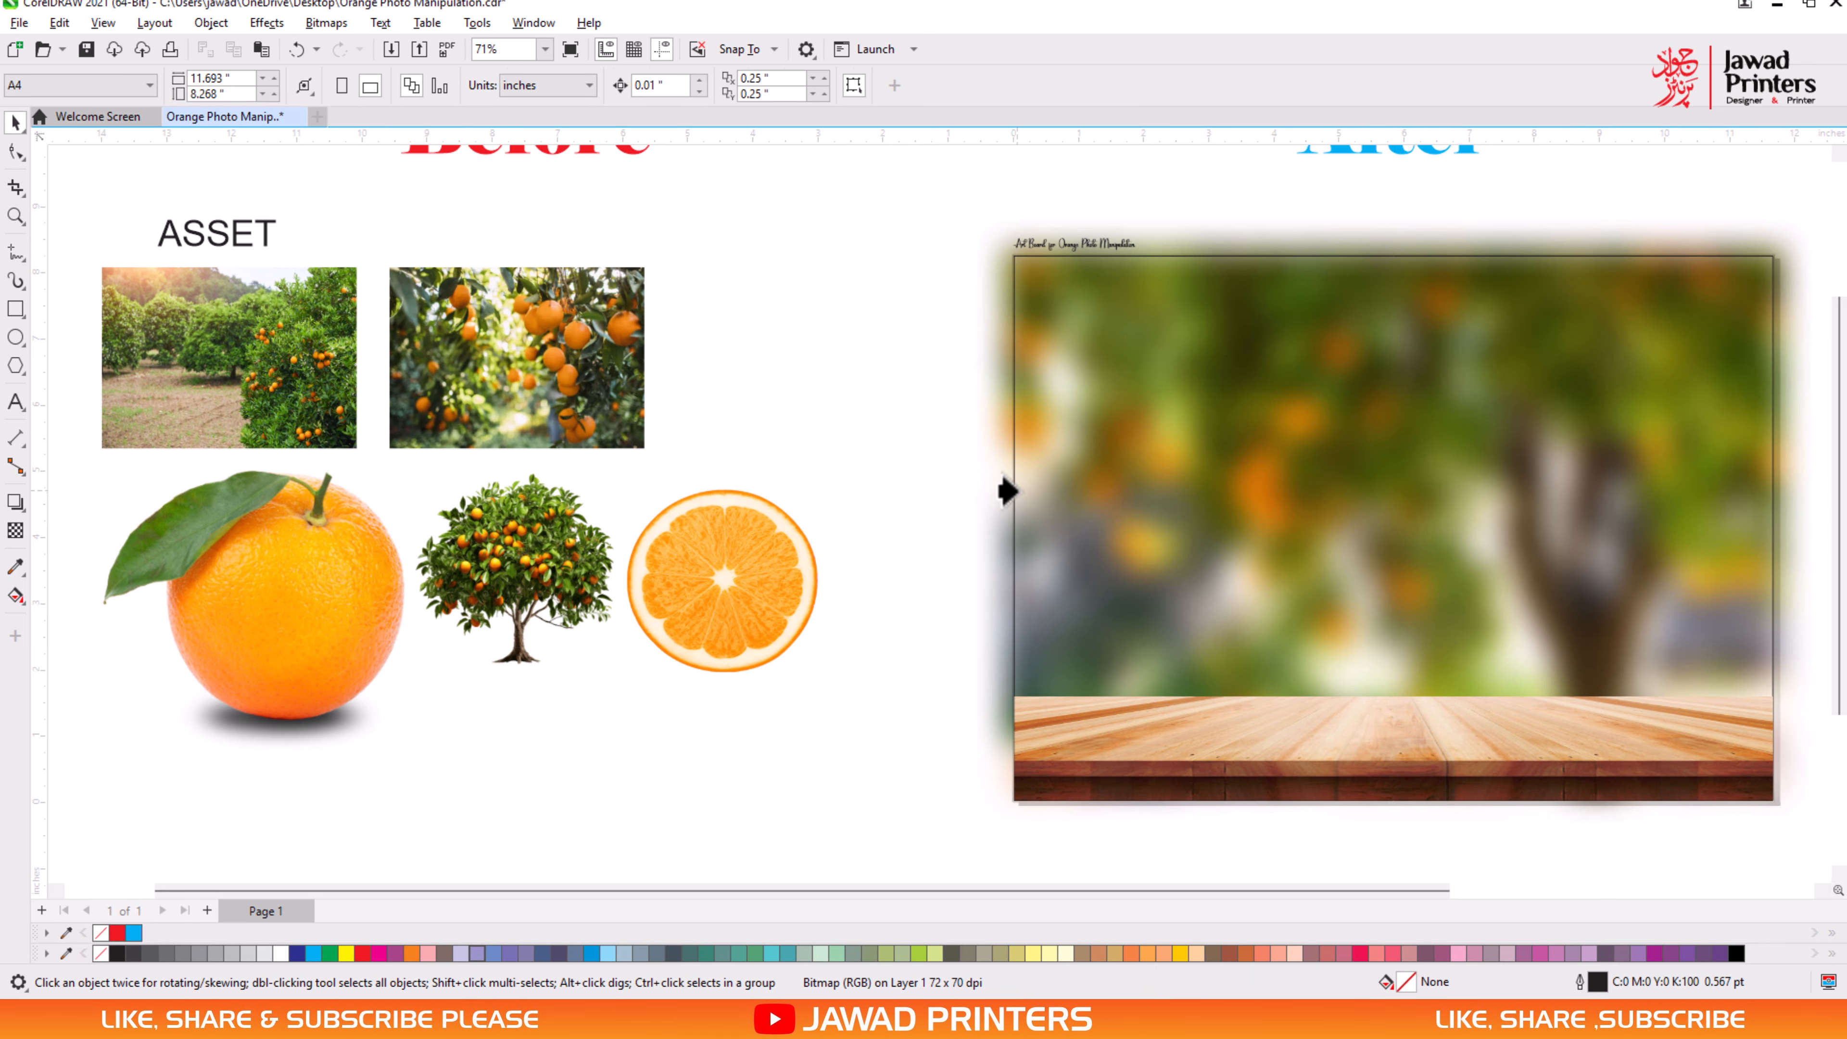
click(1016, 492)
click(923, 404)
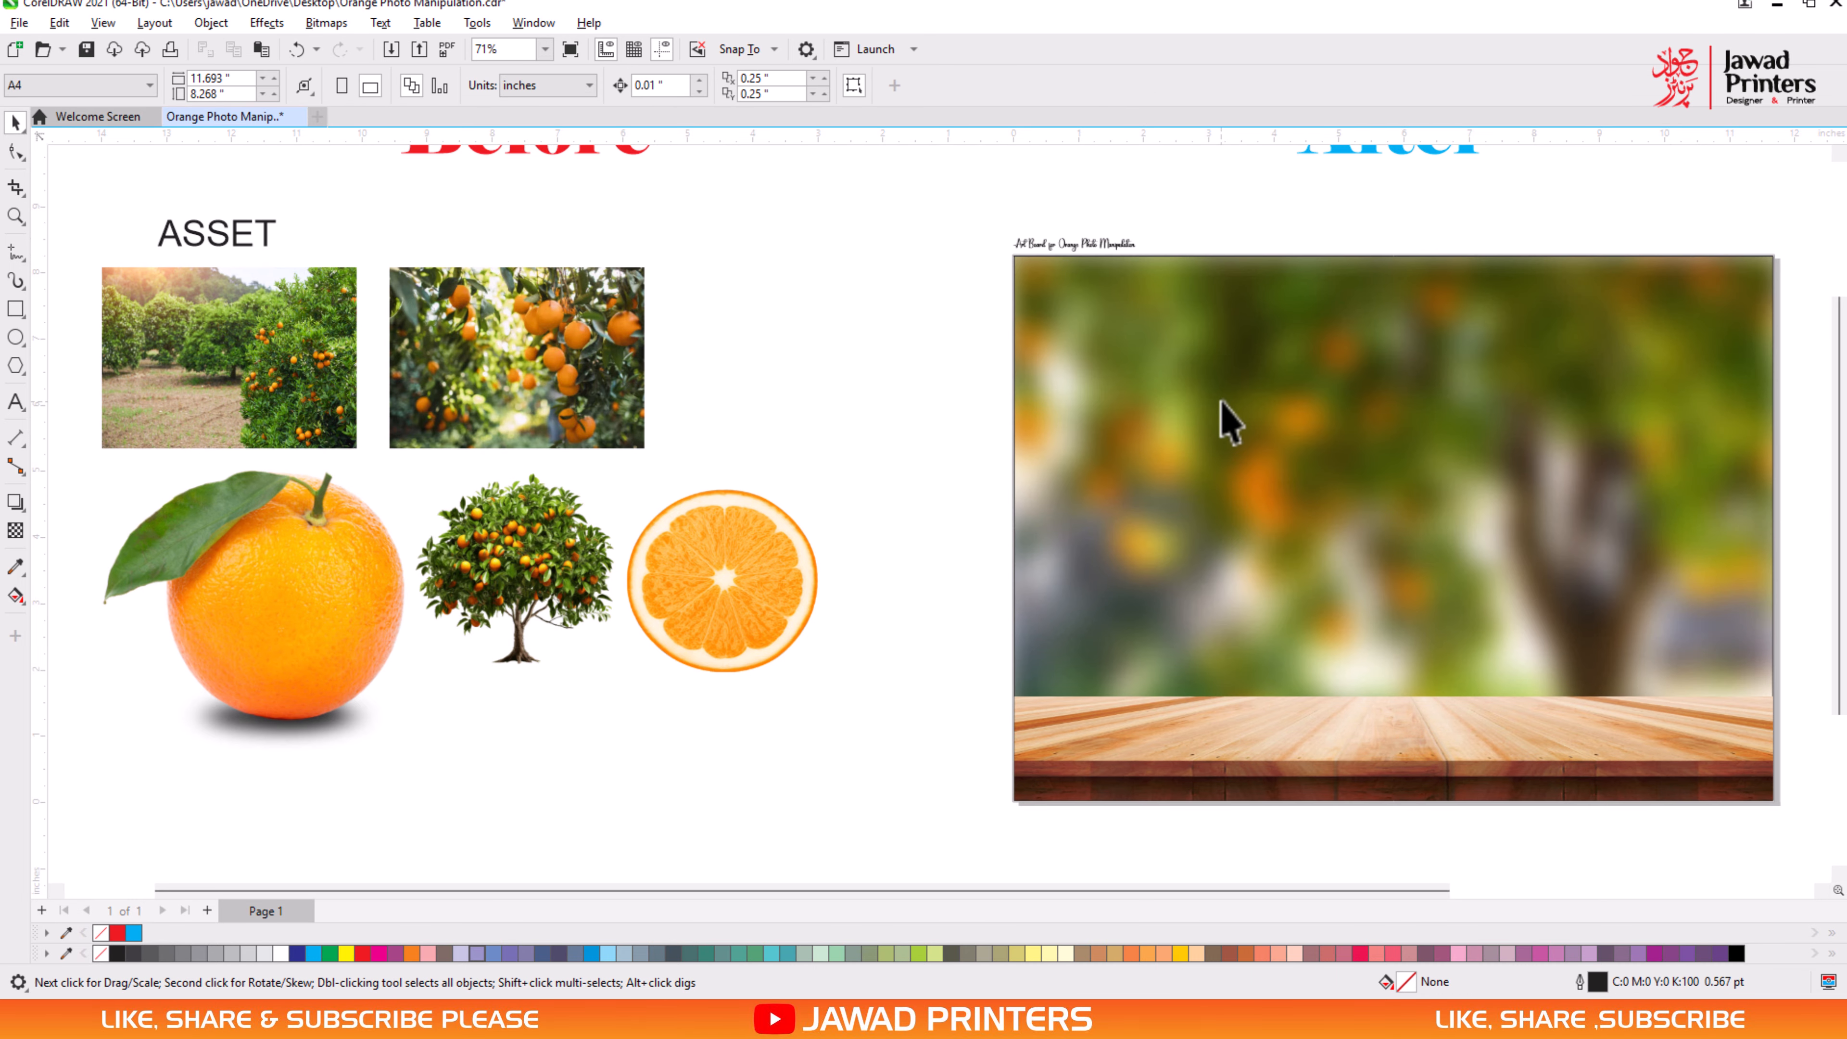
click(1222, 402)
shift+click(1465, 764)
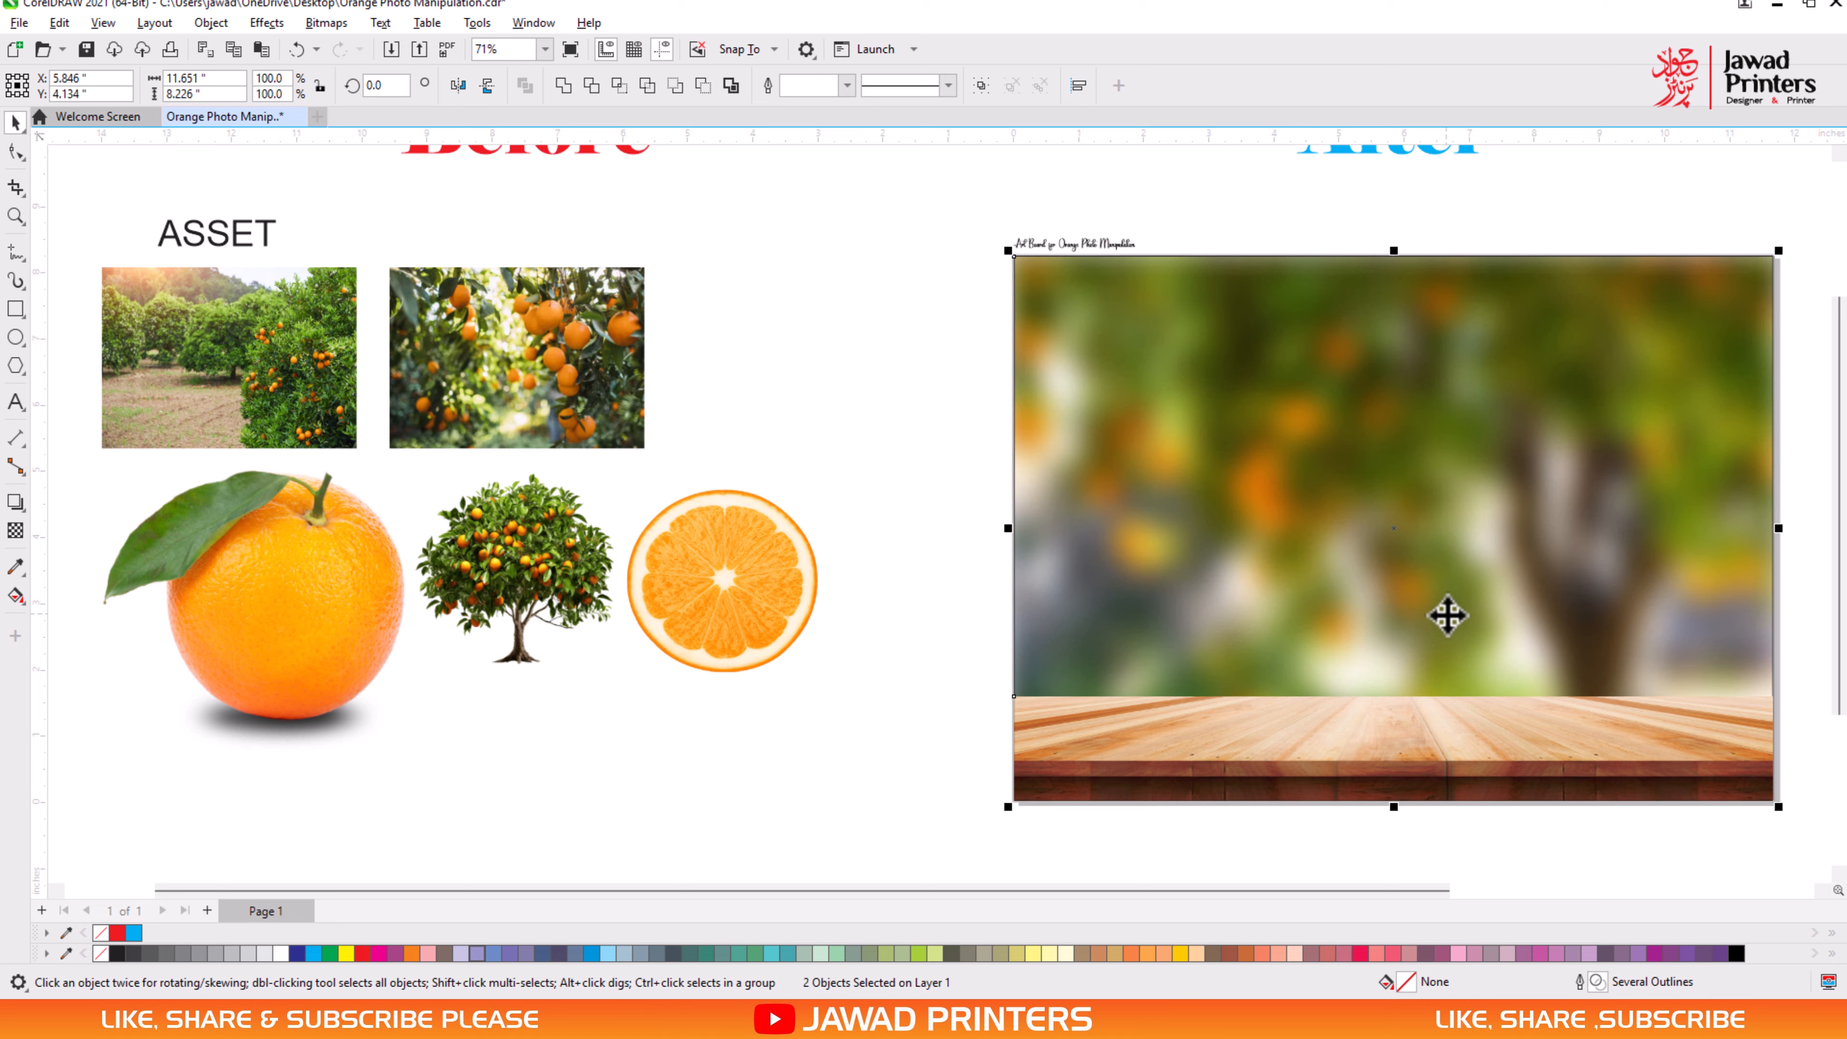
shift+click(1447, 615)
click(927, 655)
- Move the whole orange onto the wooden plank in the art board and bring it to the front of the layer
click(314, 620)
drag(291, 633, 1529, 683)
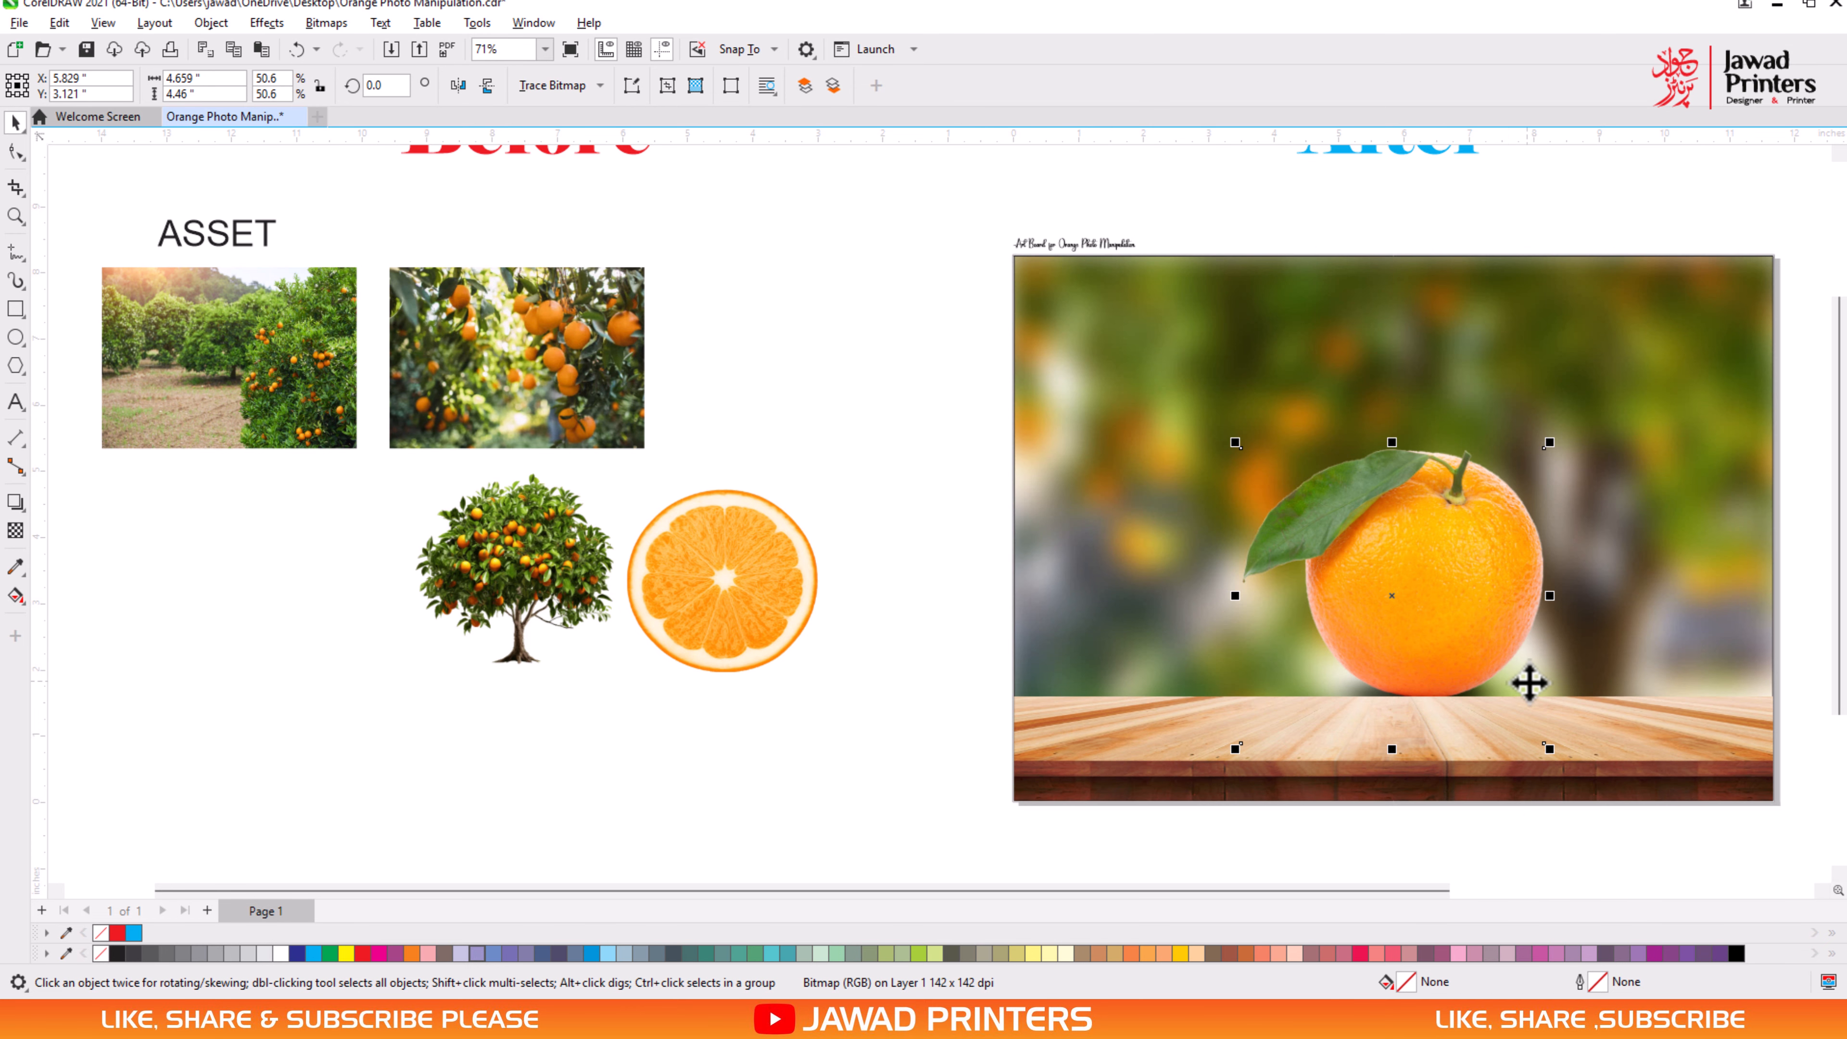
right_click(1450, 580)
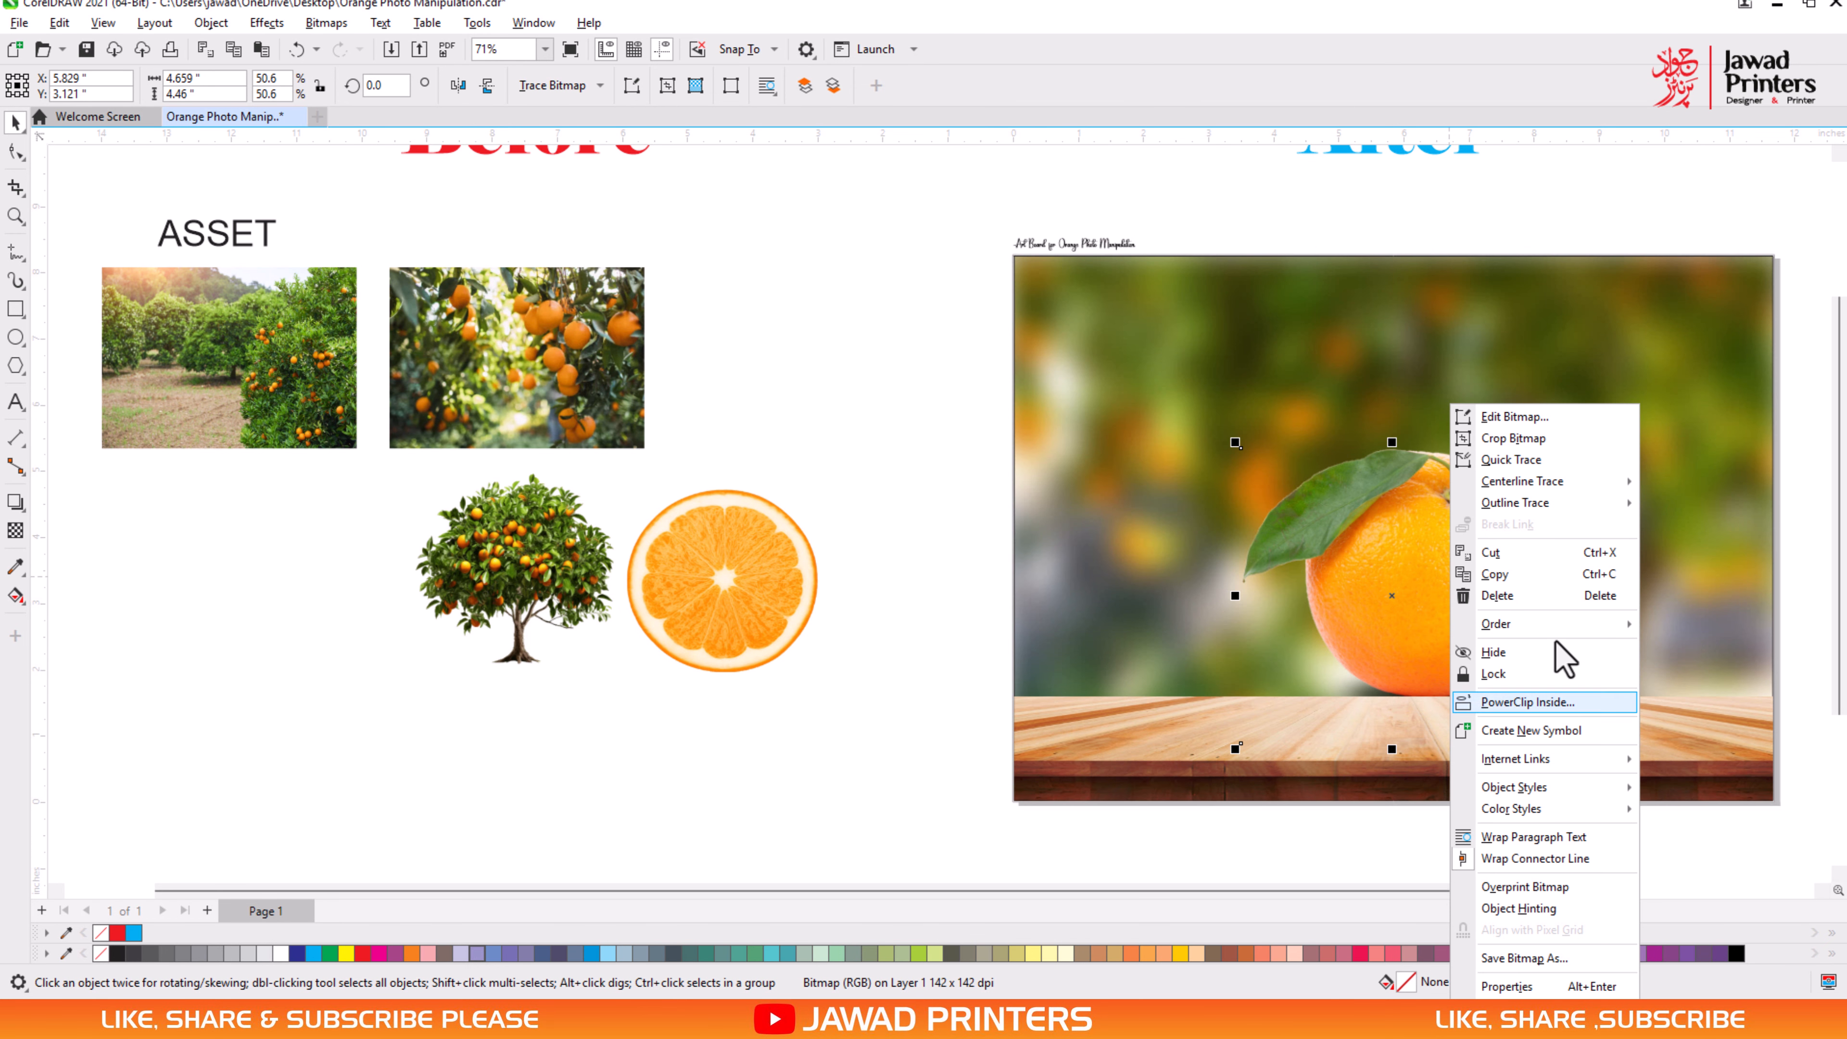
click(1496, 624)
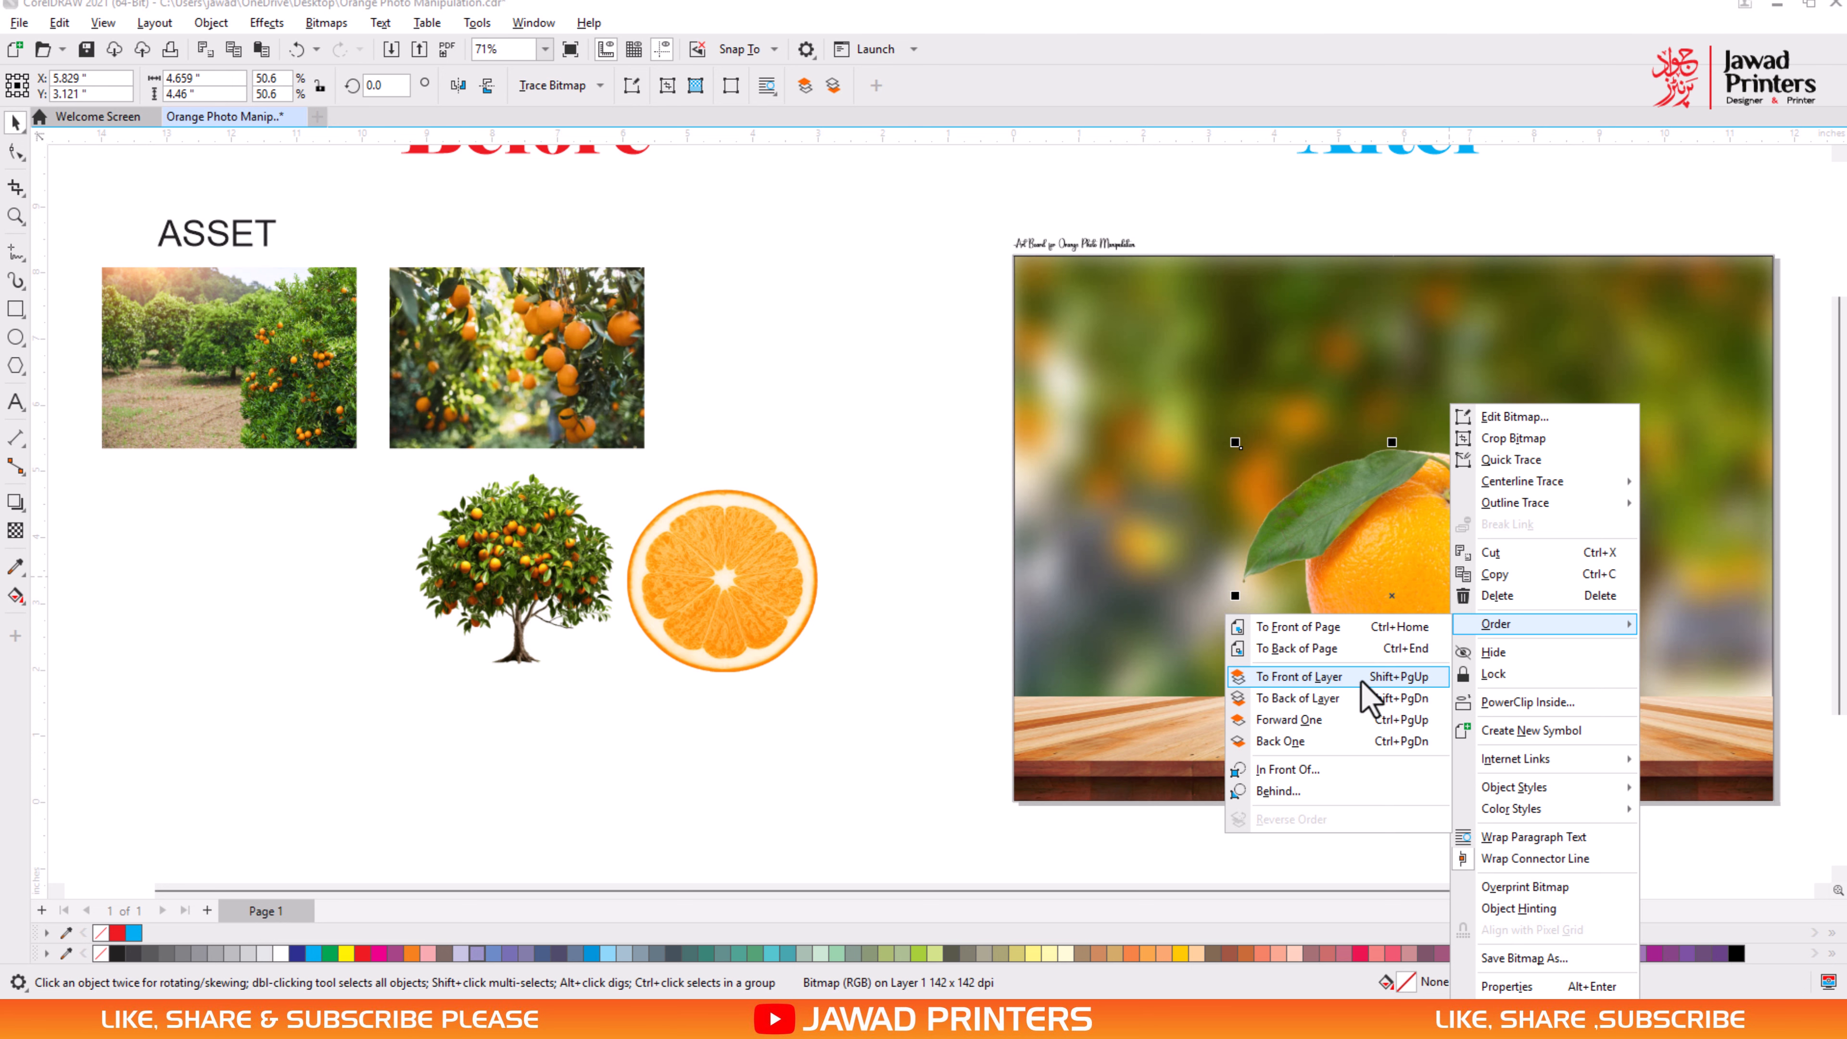
click(1298, 676)
- Enlarge the orange to about 6 by 5.74 in and settle it on the middle of the wooden plank
drag(1550, 748, 1611, 800)
drag(1357, 595, 1318, 592)
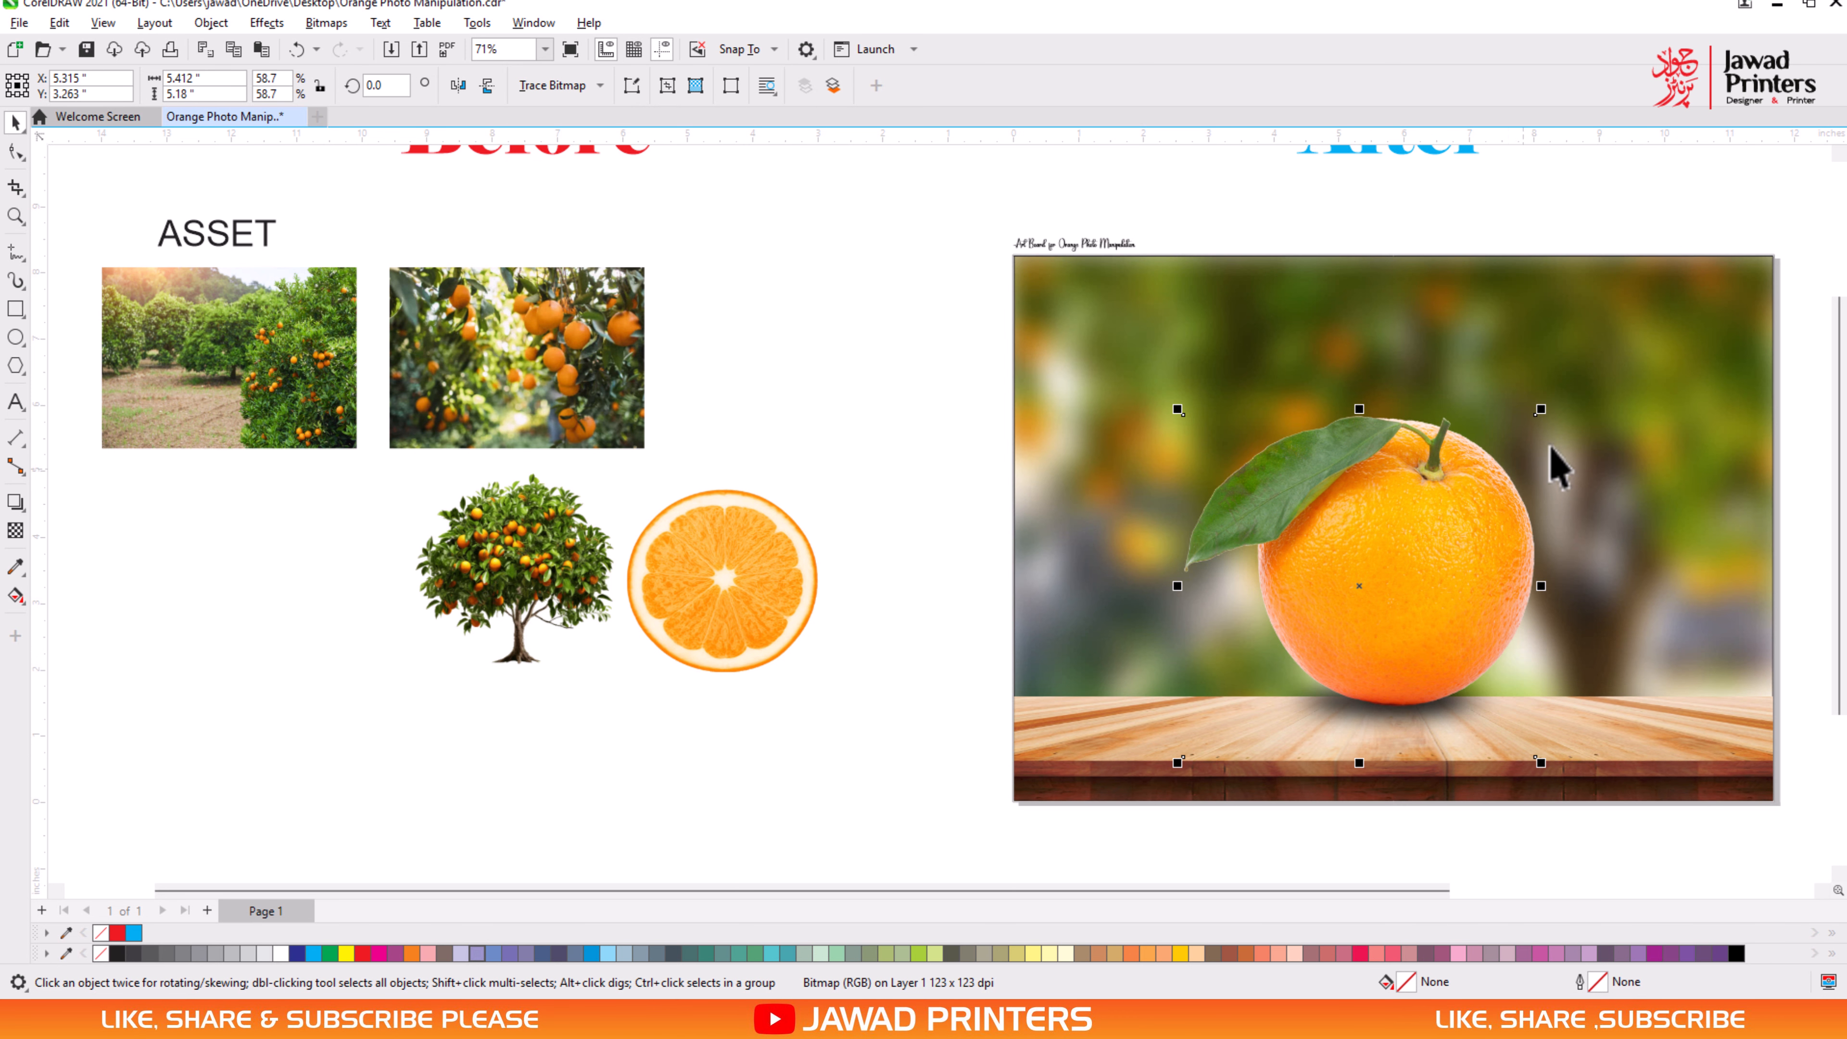
drag(1539, 408, 1556, 393)
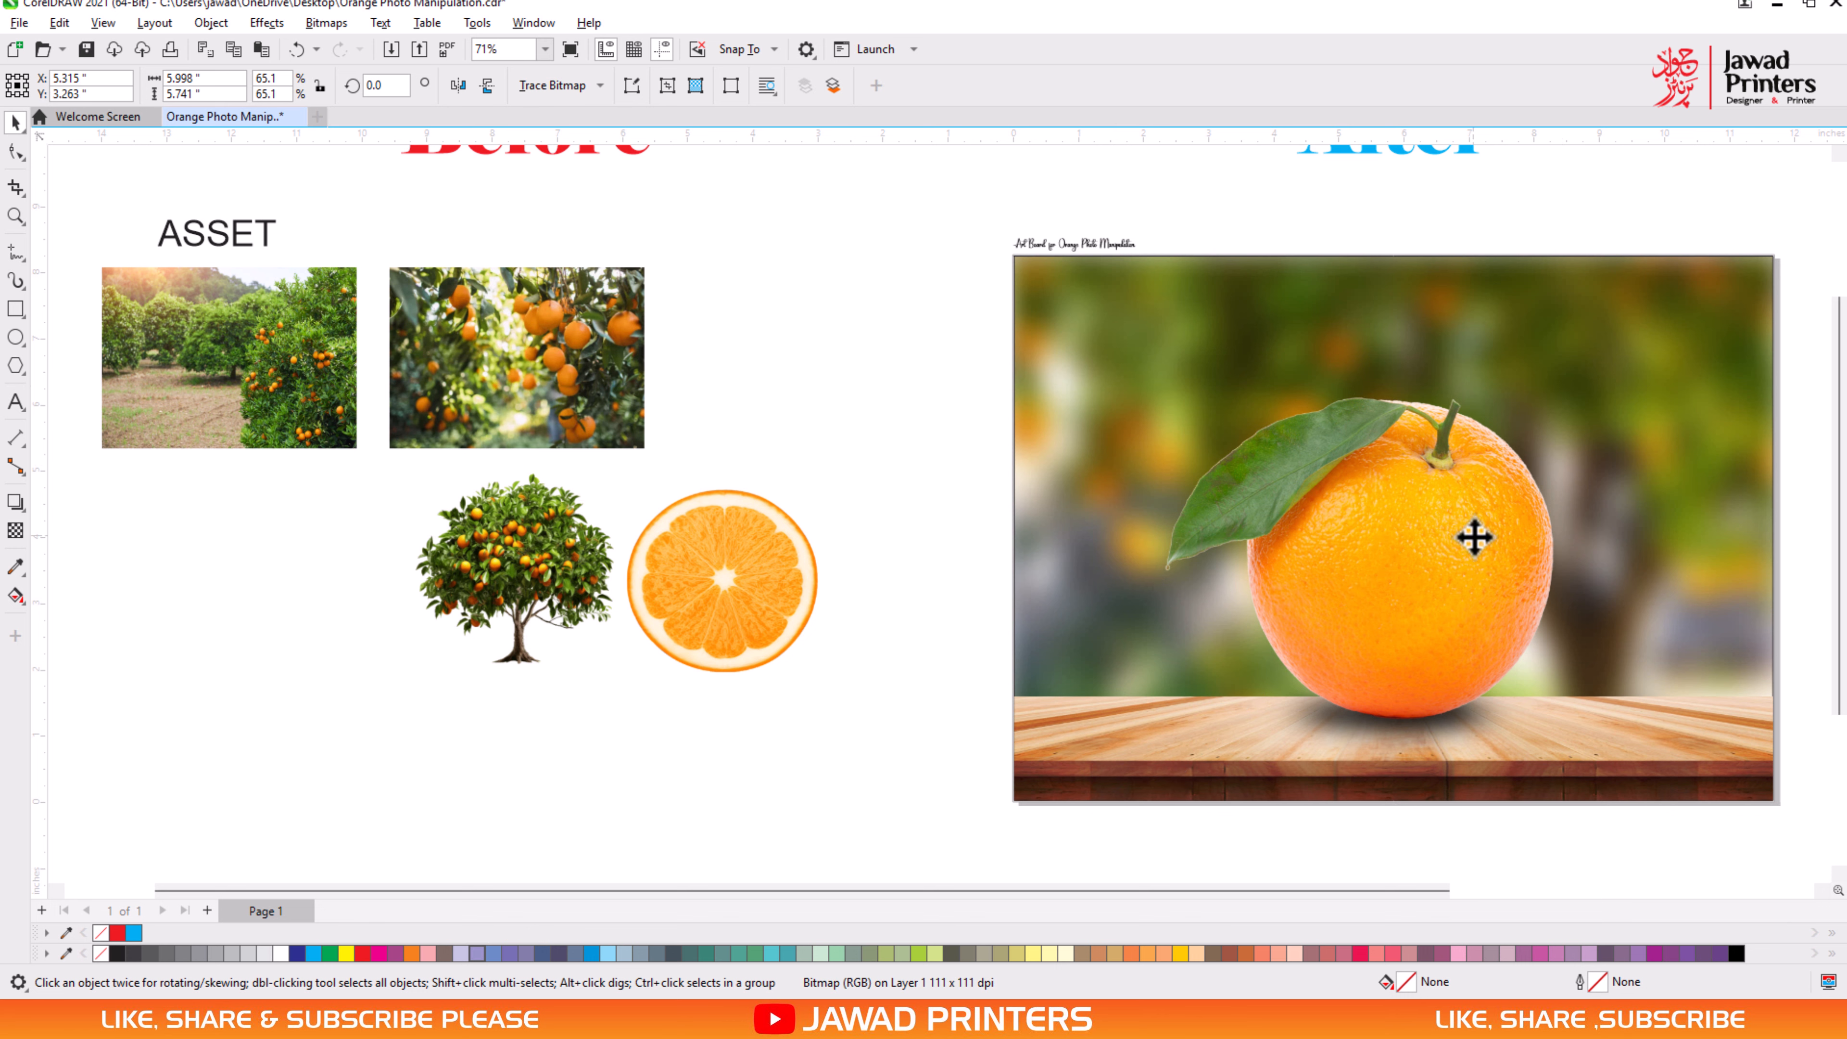
drag(1473, 538, 1477, 532)
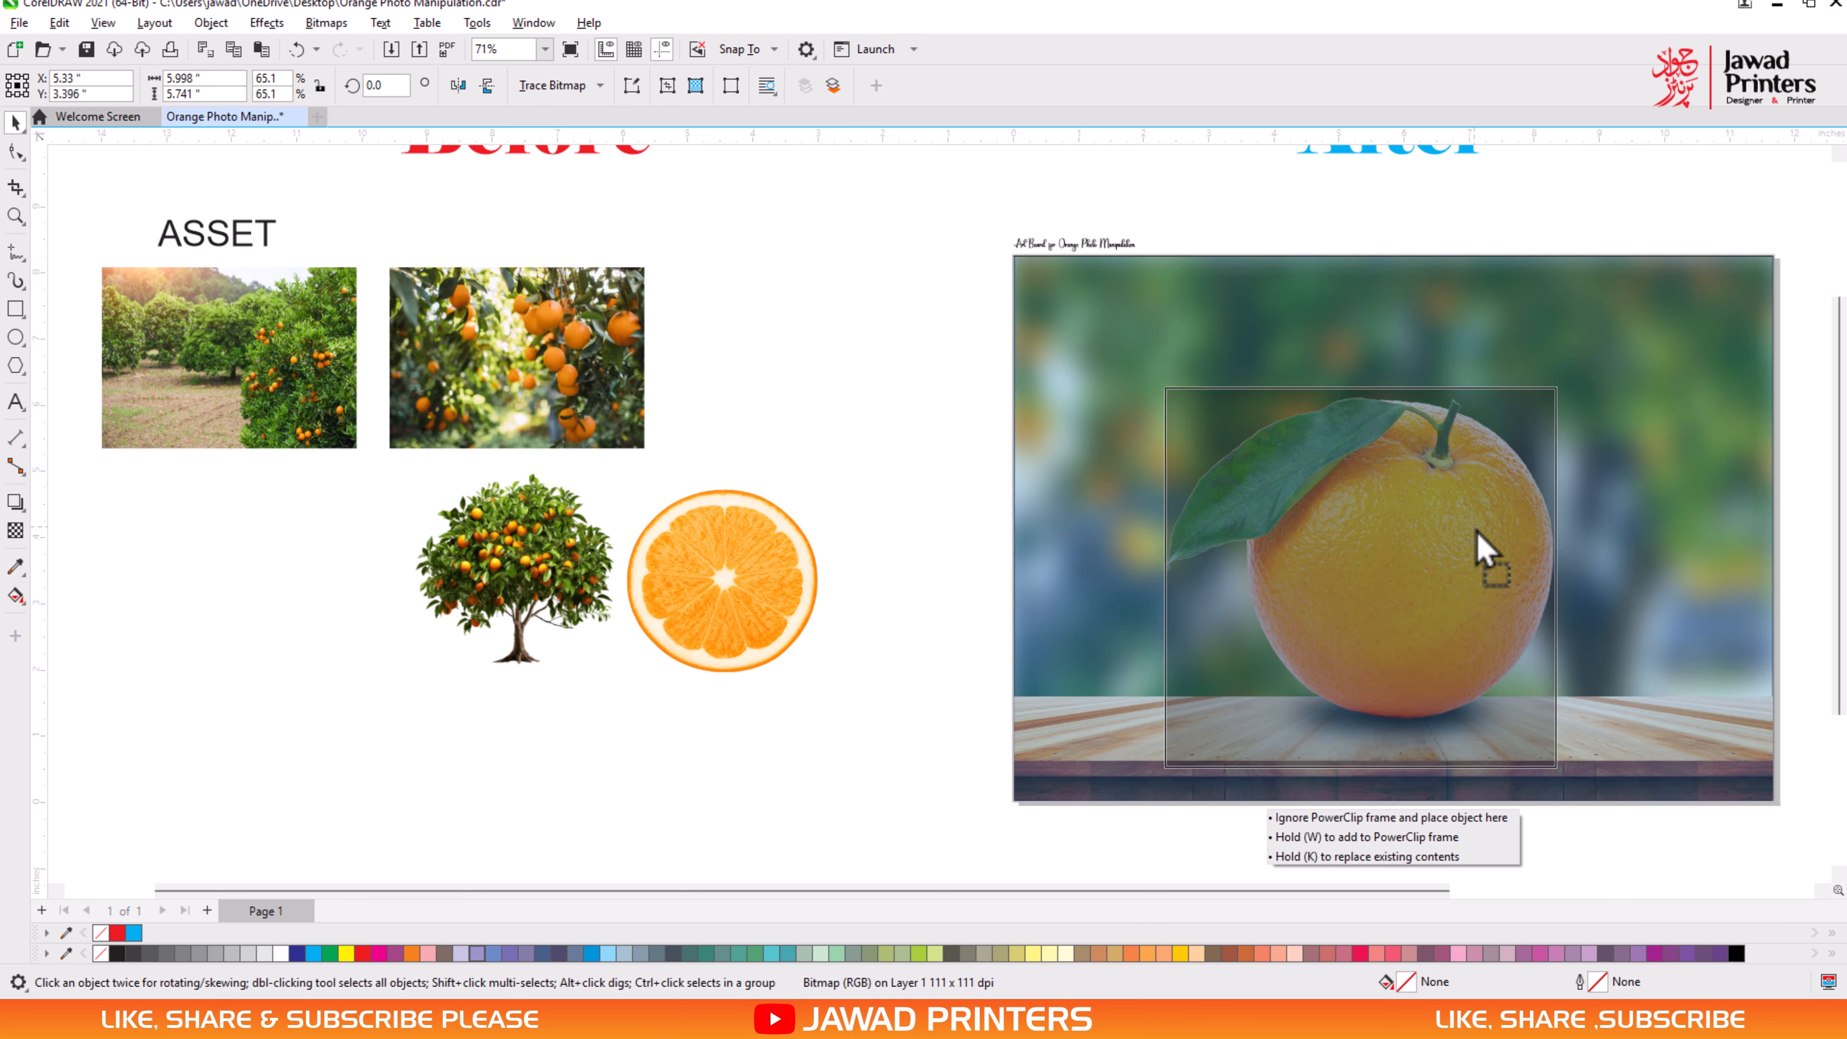
drag(1477, 532, 1480, 590)
- Duplicate the orange in place with copy and paste, and move one of the two beside the art board
right_click(1402, 547)
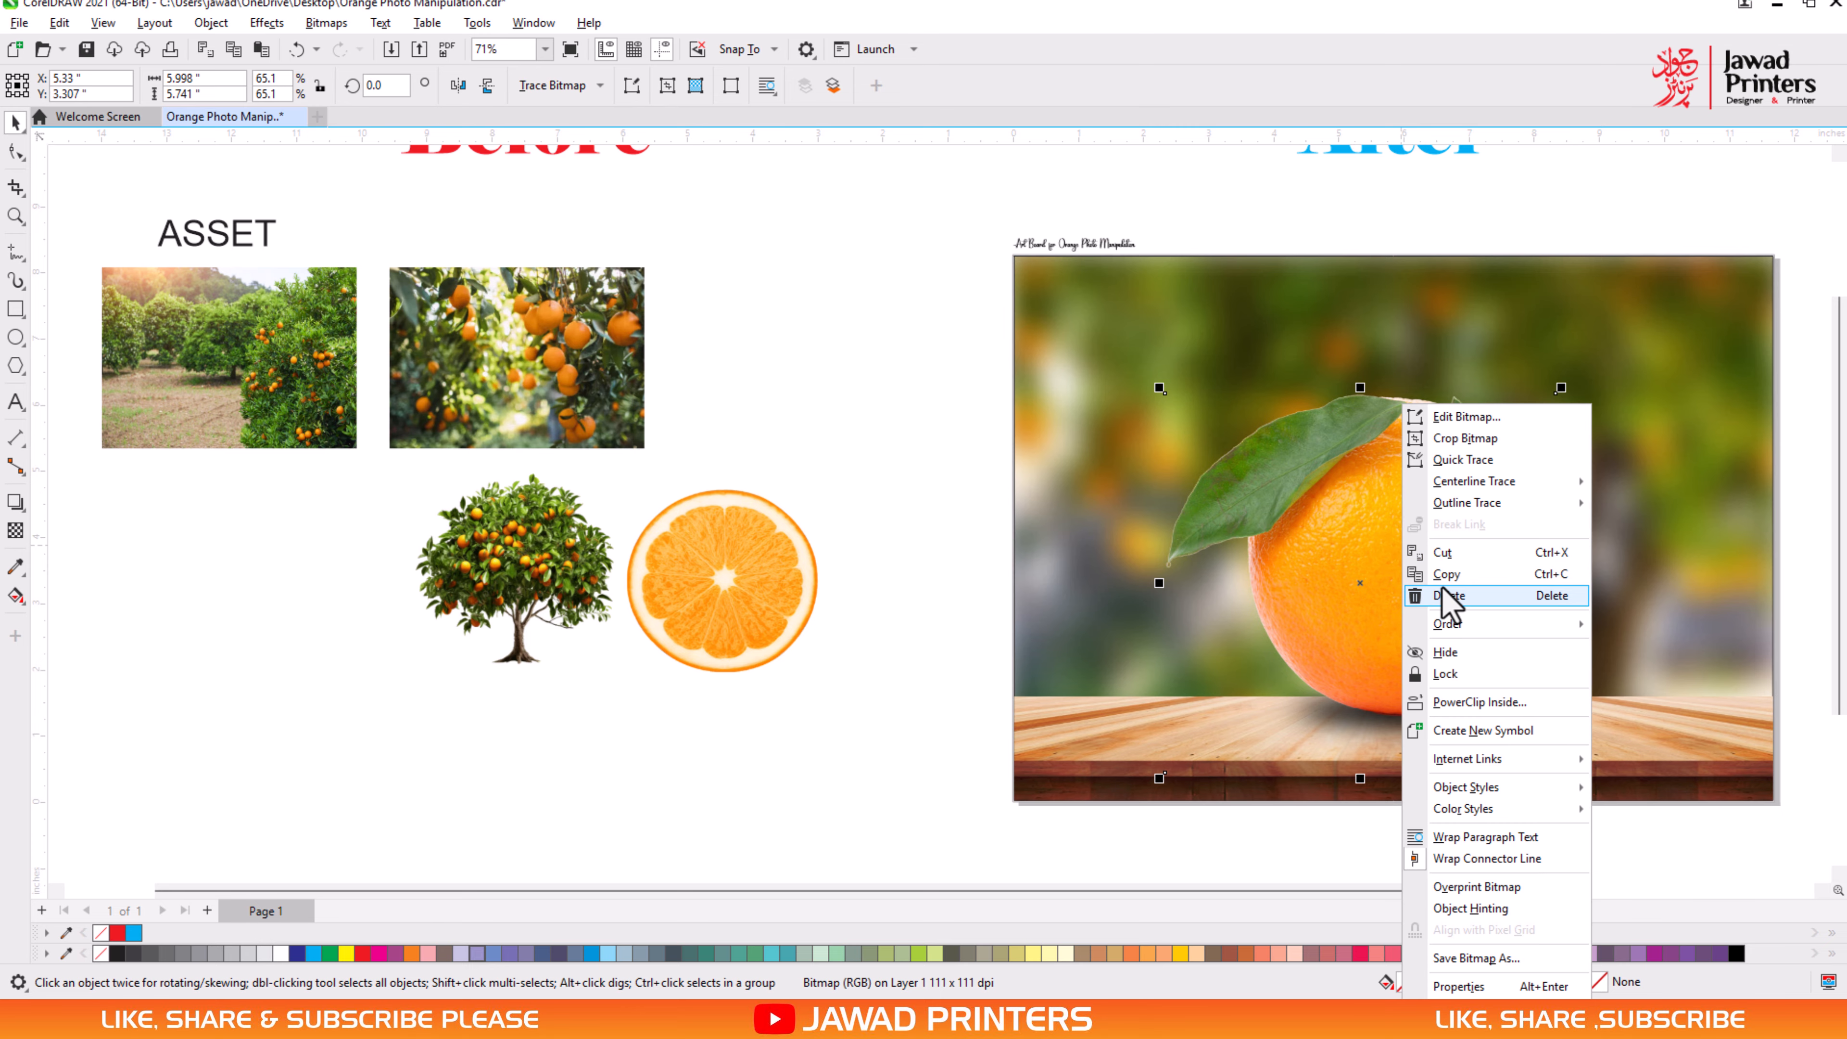
click(1447, 603)
right_click(908, 363)
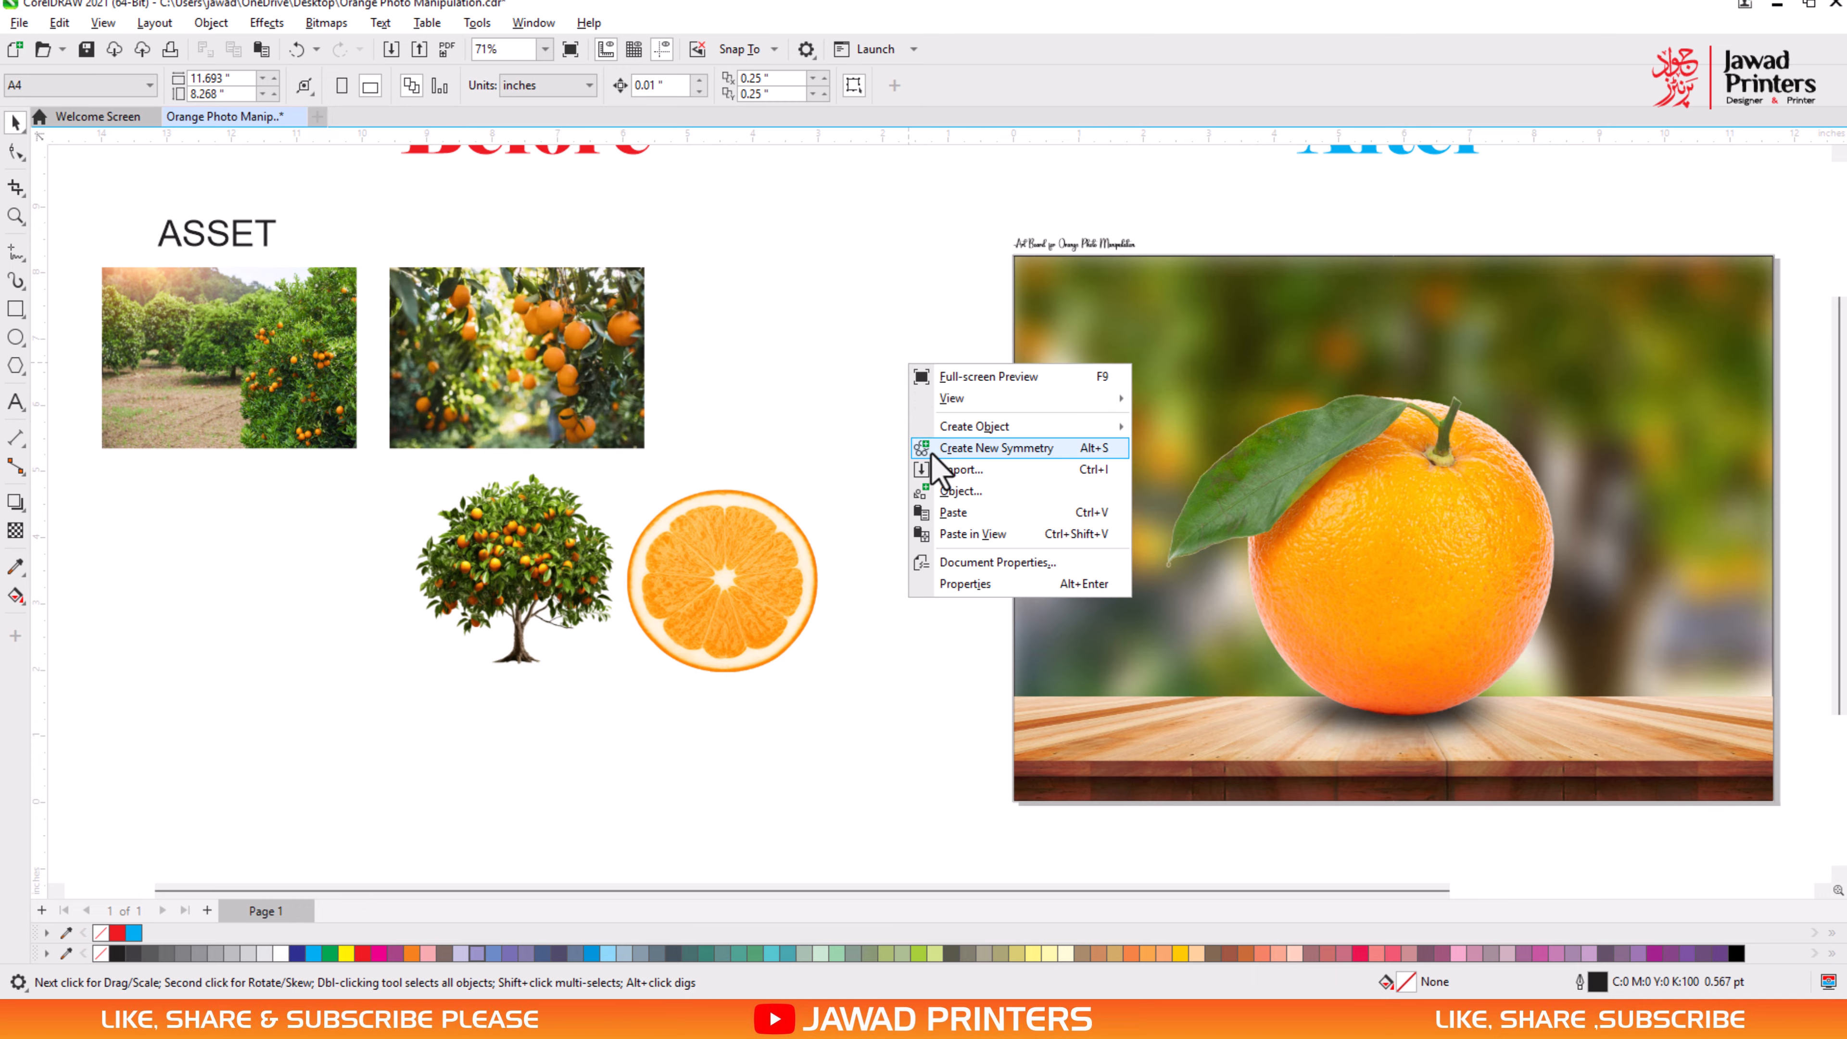
click(945, 514)
drag(1558, 590, 1003, 593)
- Set the transparency merge mode of the orange on the plank to Screen
click(1361, 595)
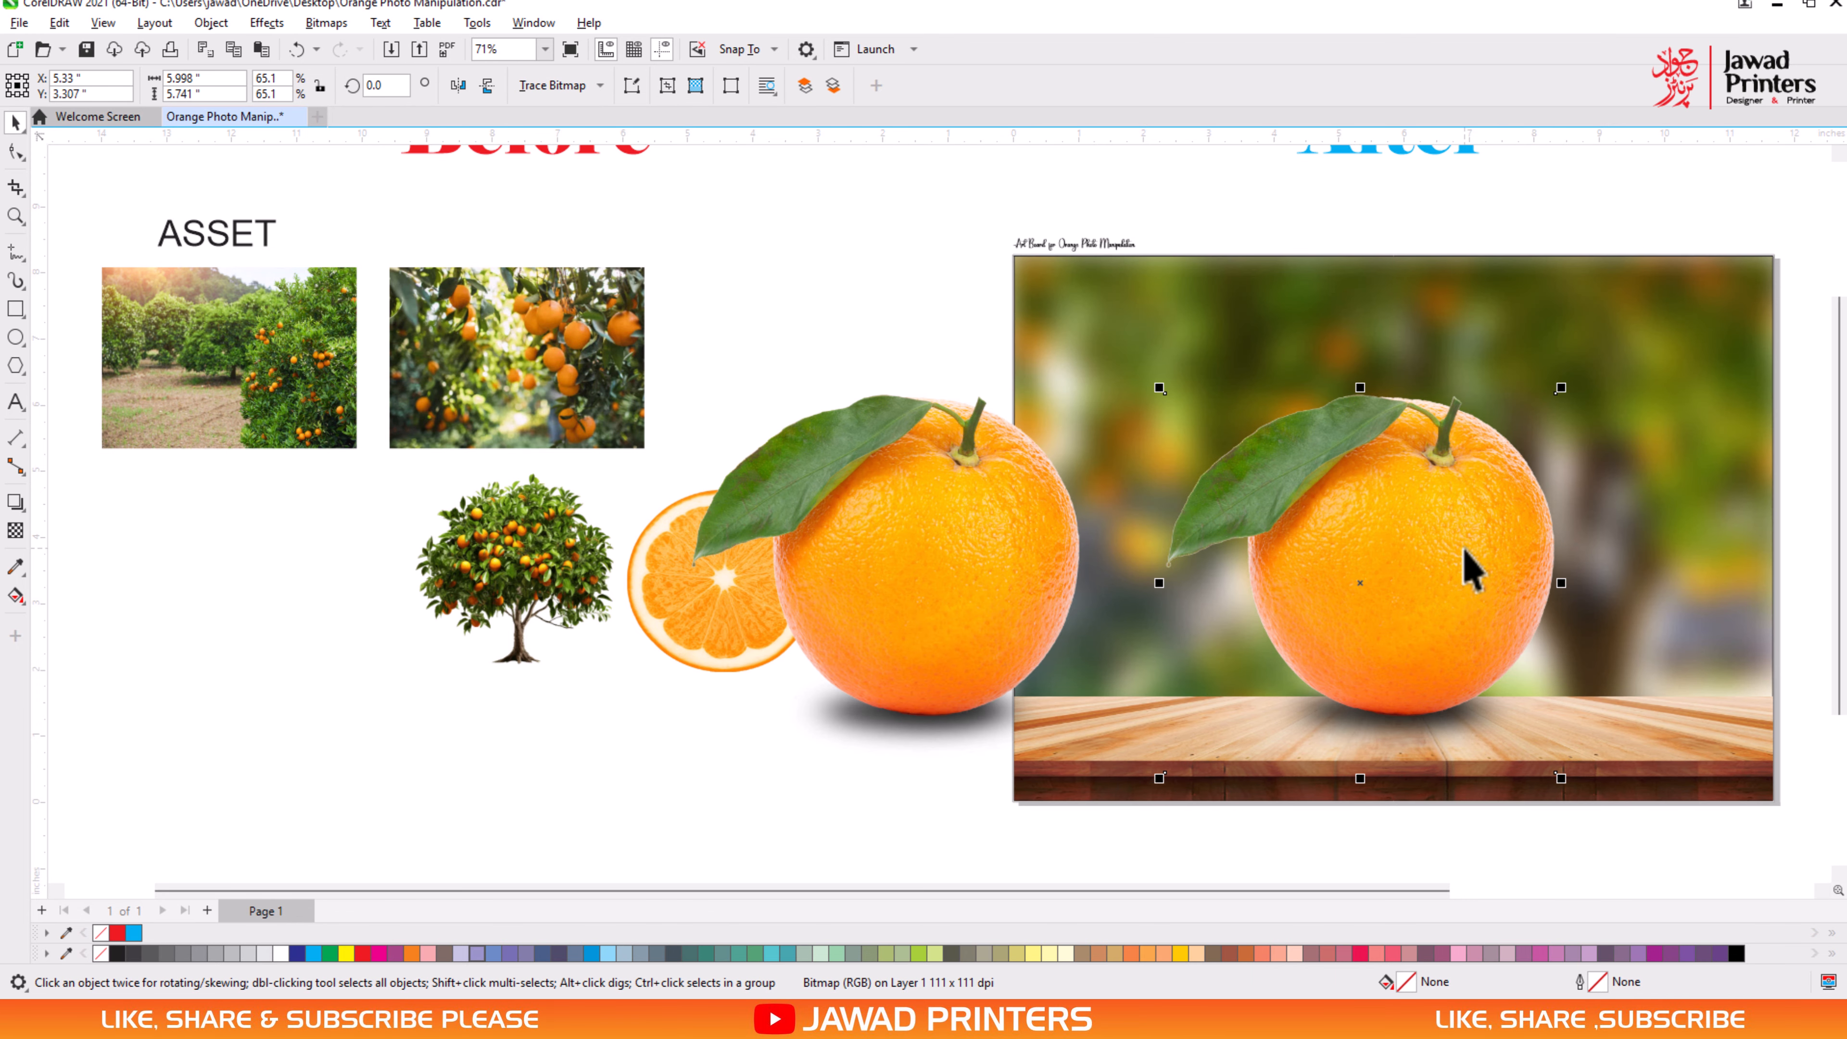
click(14, 533)
click(262, 88)
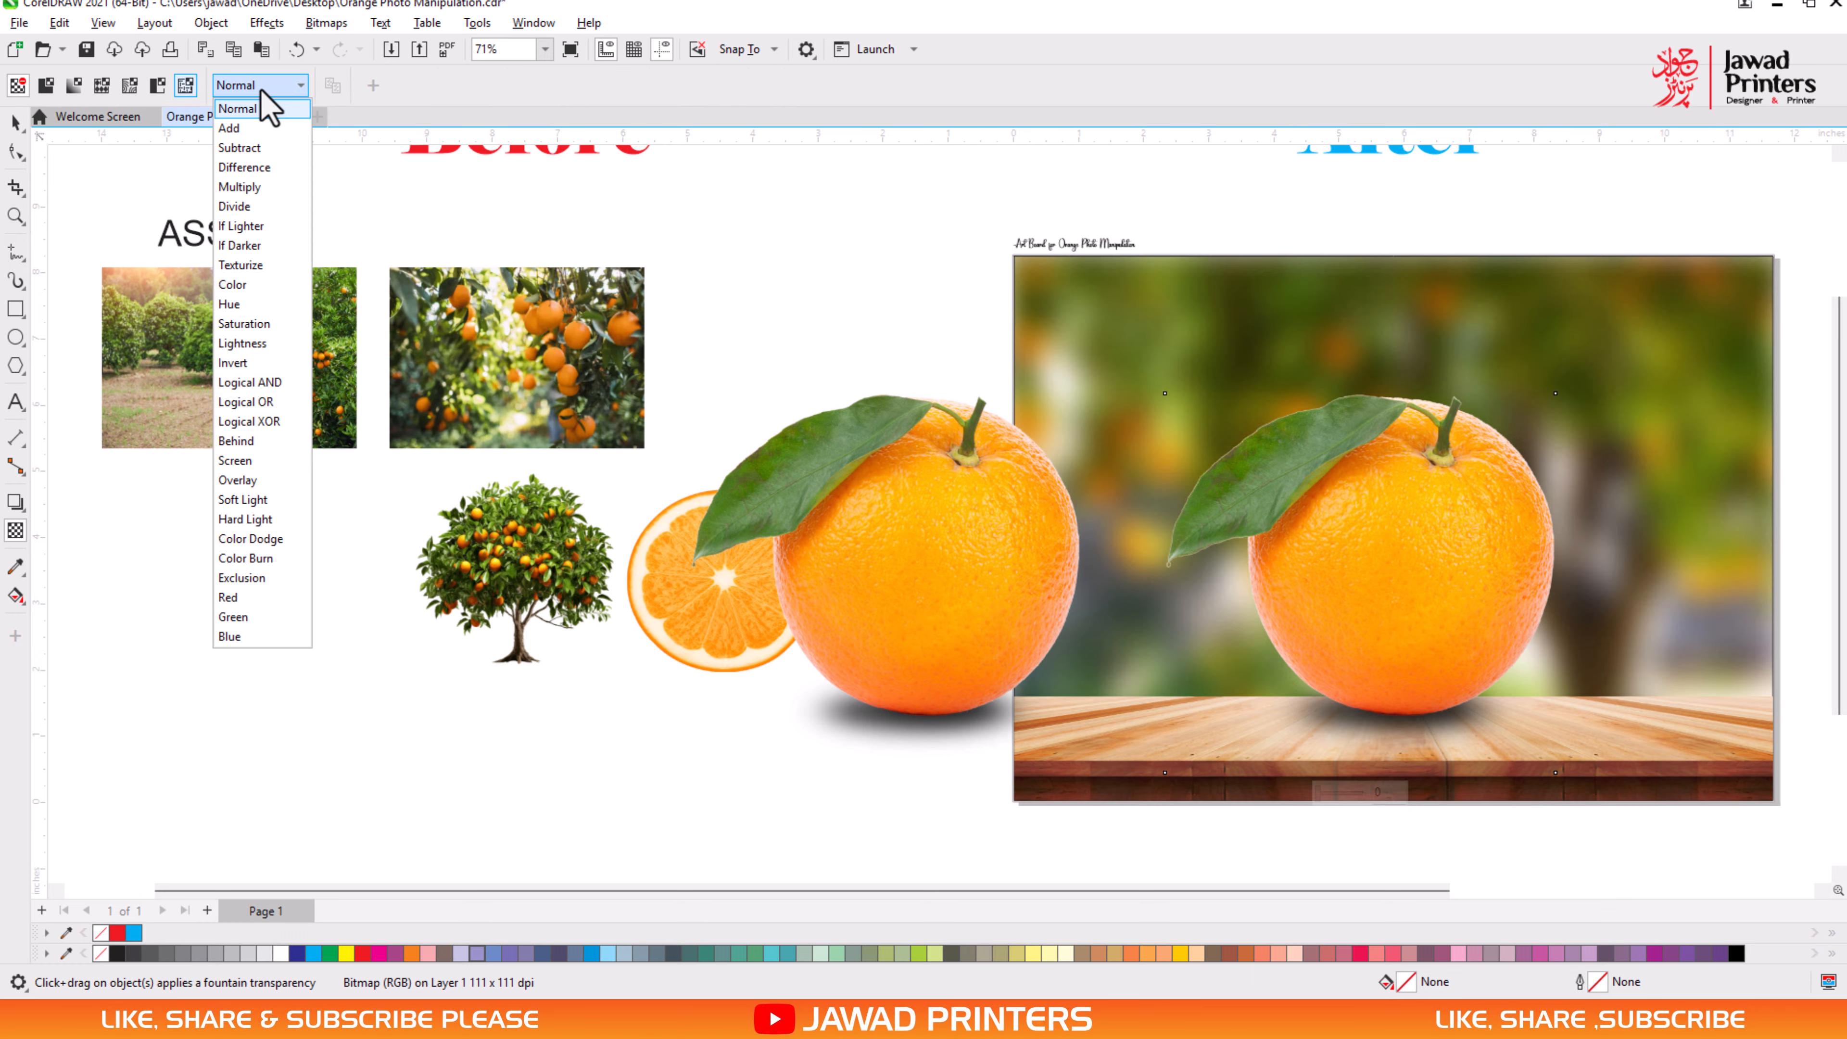
click(251, 460)
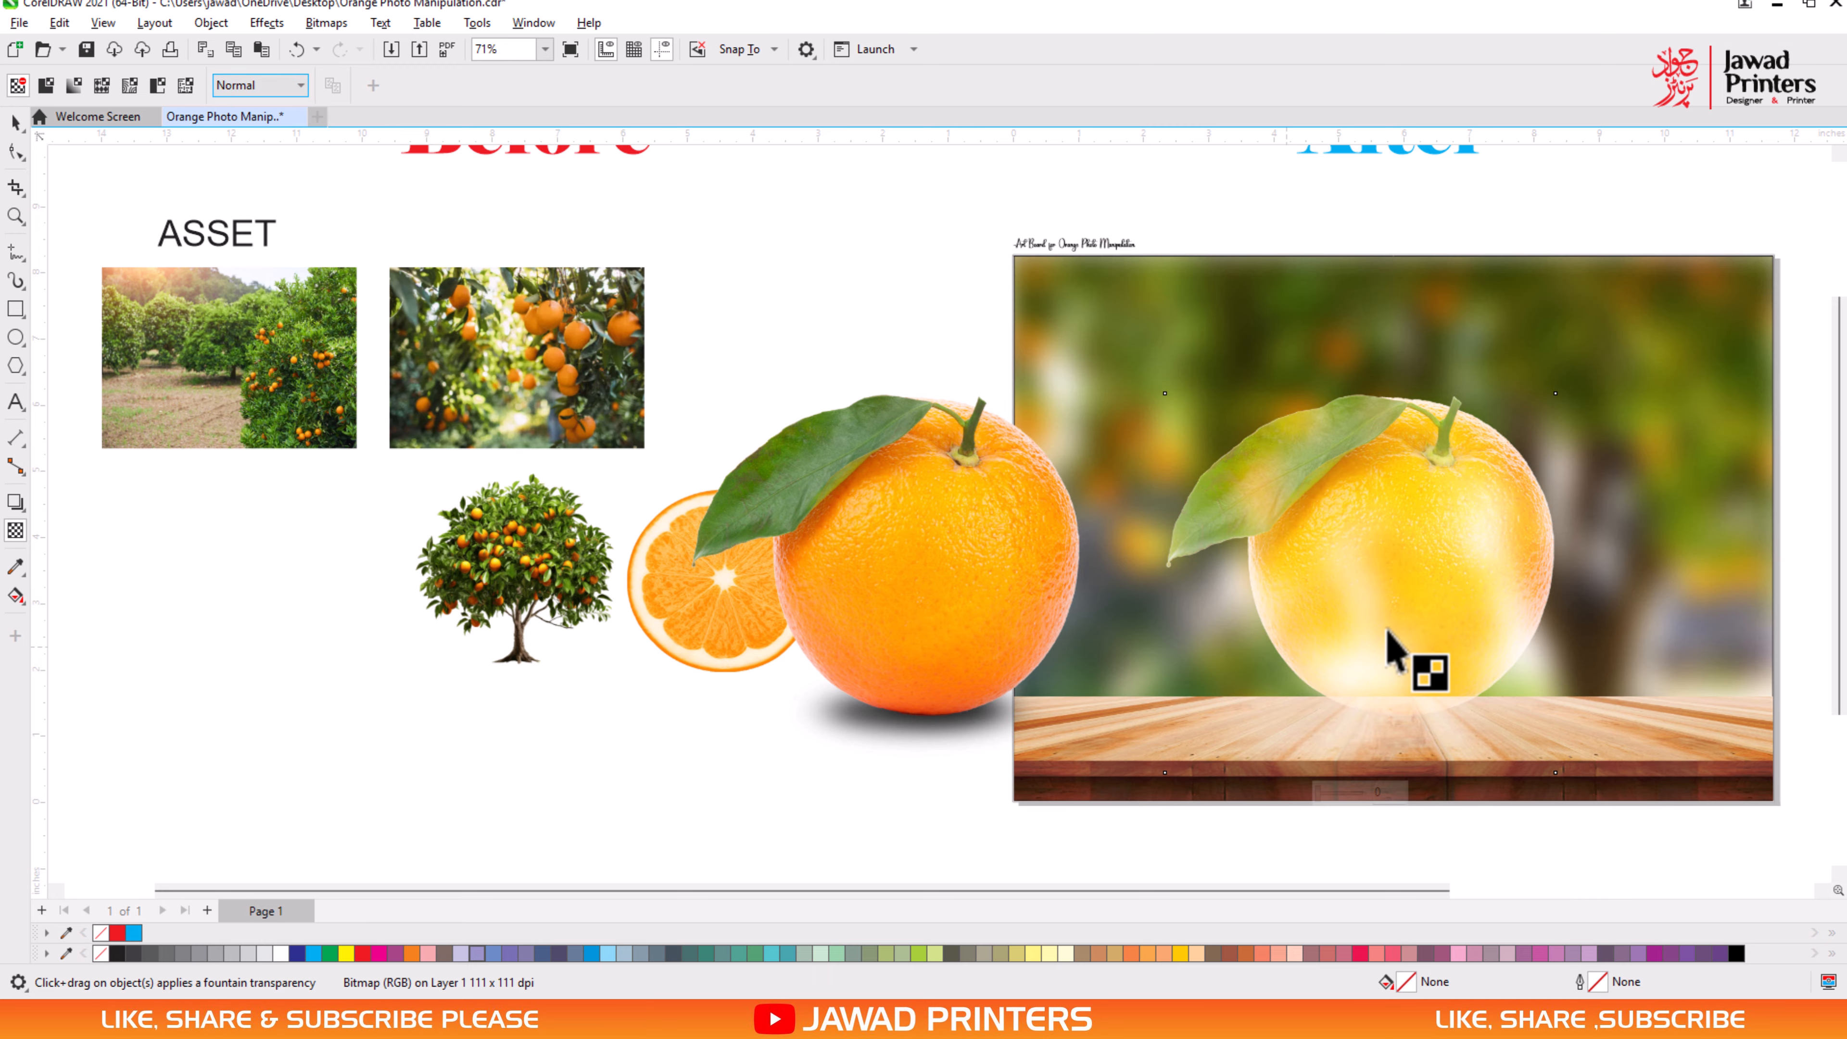
- Adjust the screened orange's brightness to -62, contrast to -29 and intensity to 31
click(268, 23)
mouse_move(294, 98)
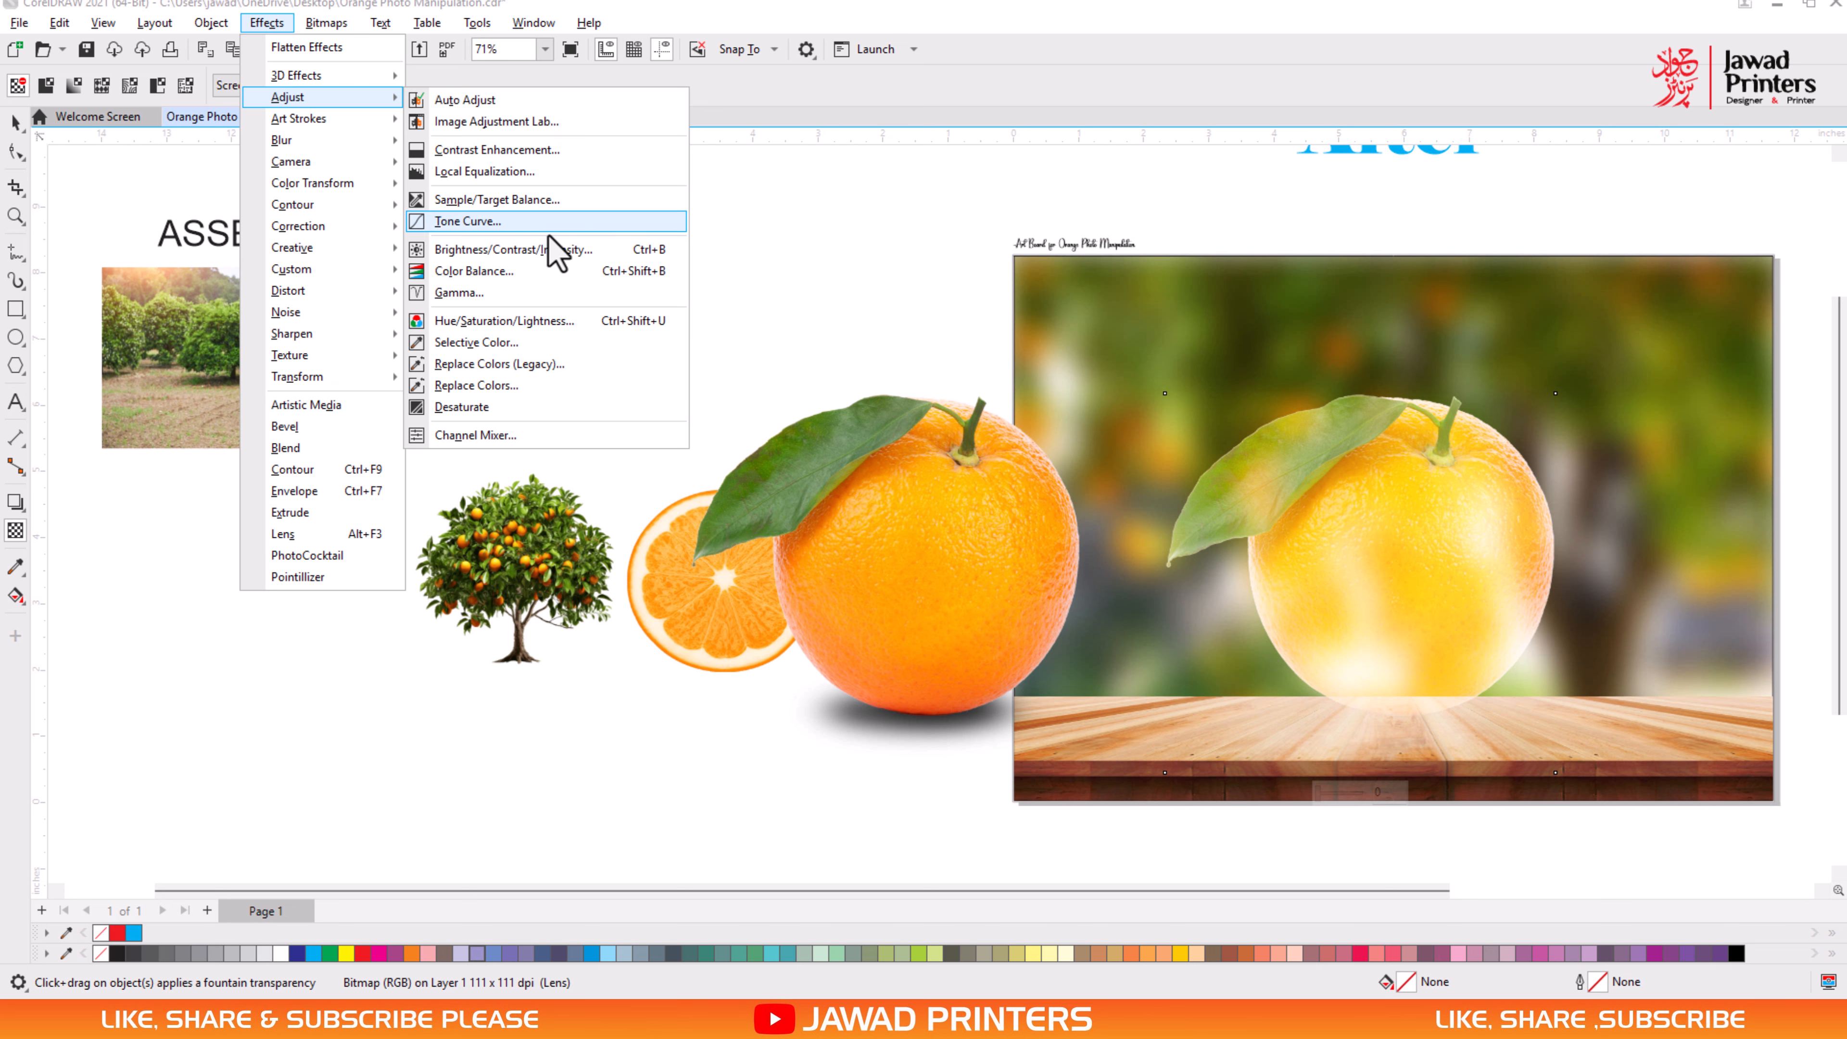
click(655, 250)
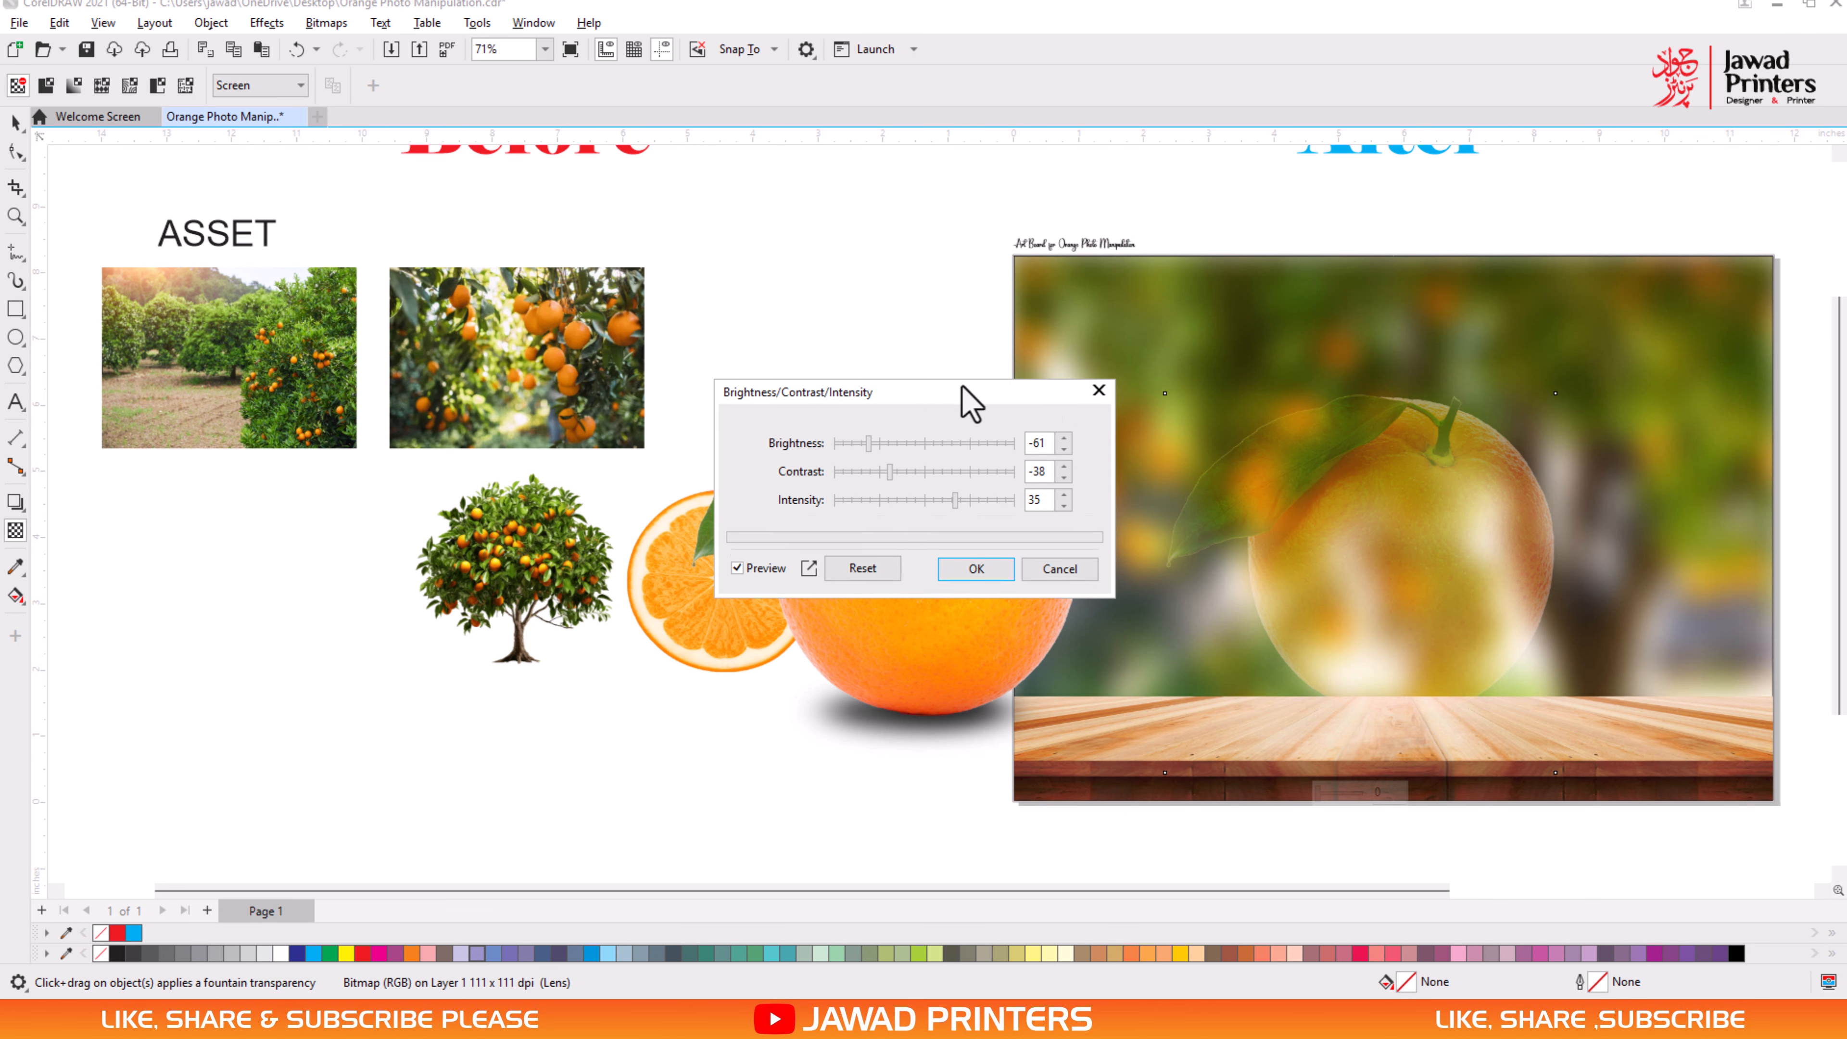
drag(962, 388, 941, 345)
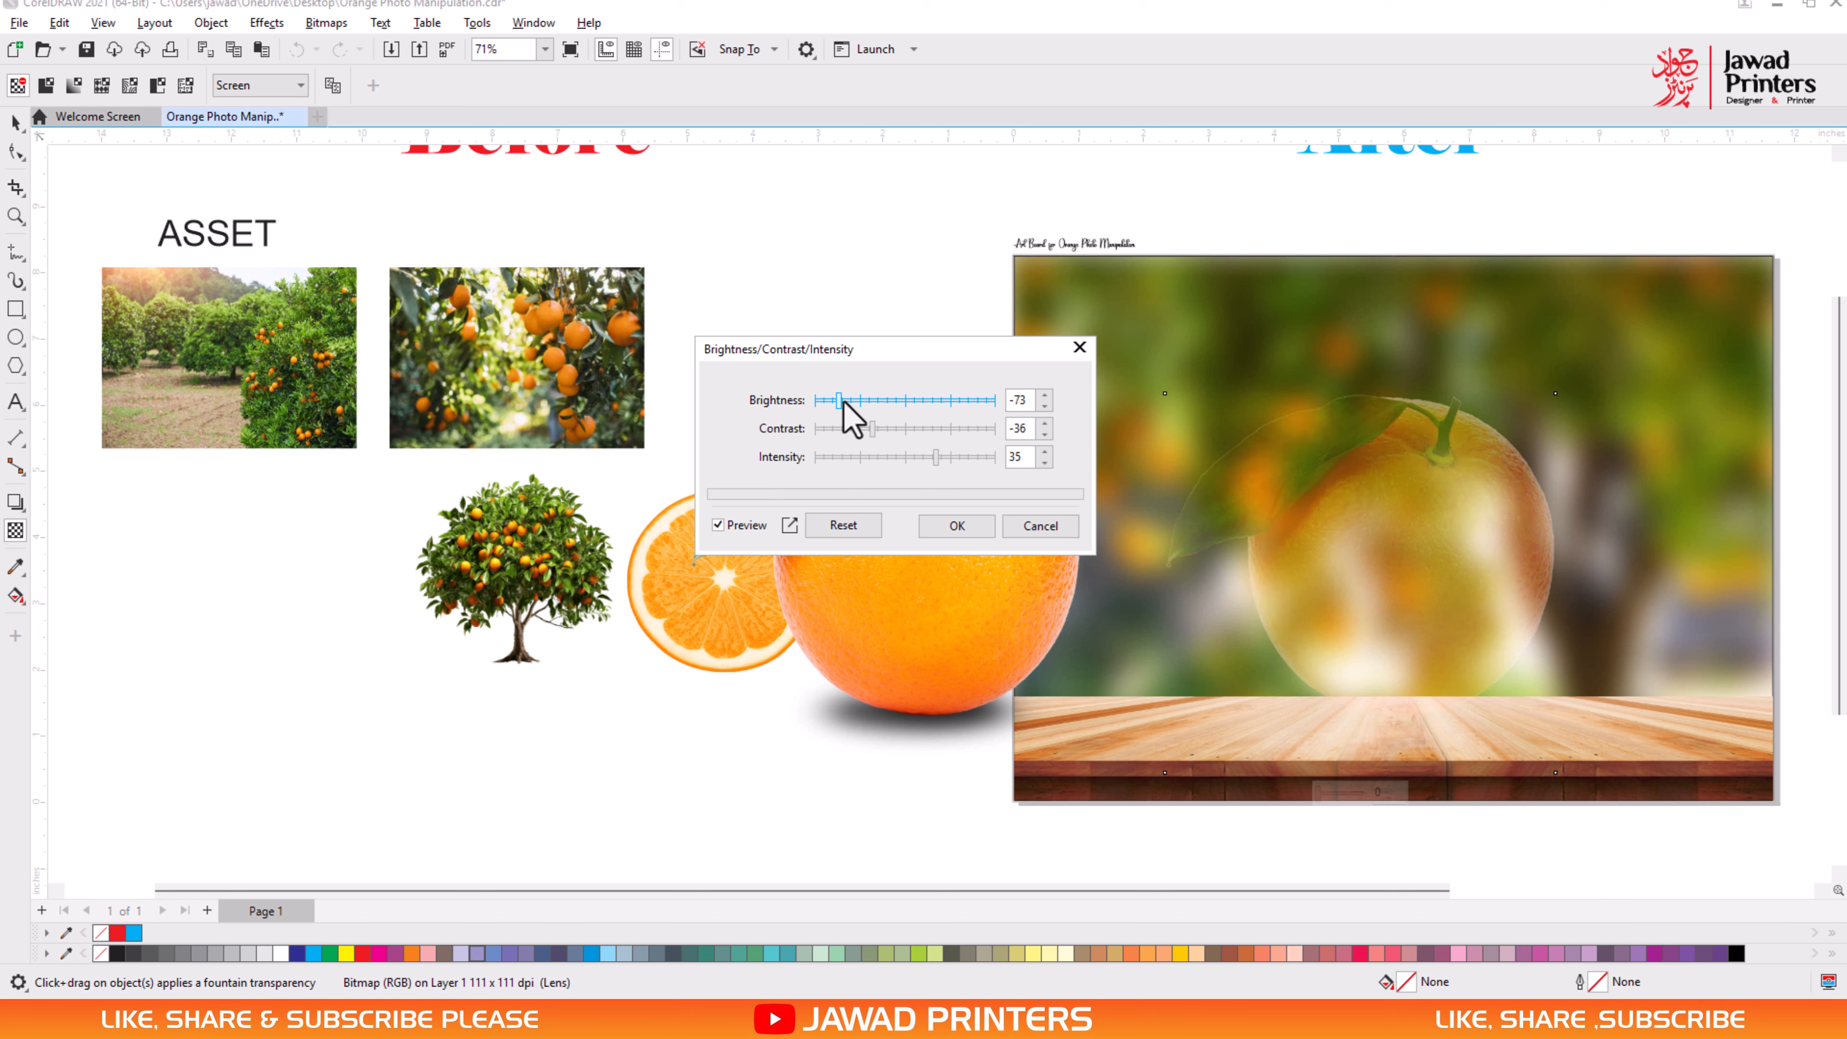
drag(844, 403, 864, 403)
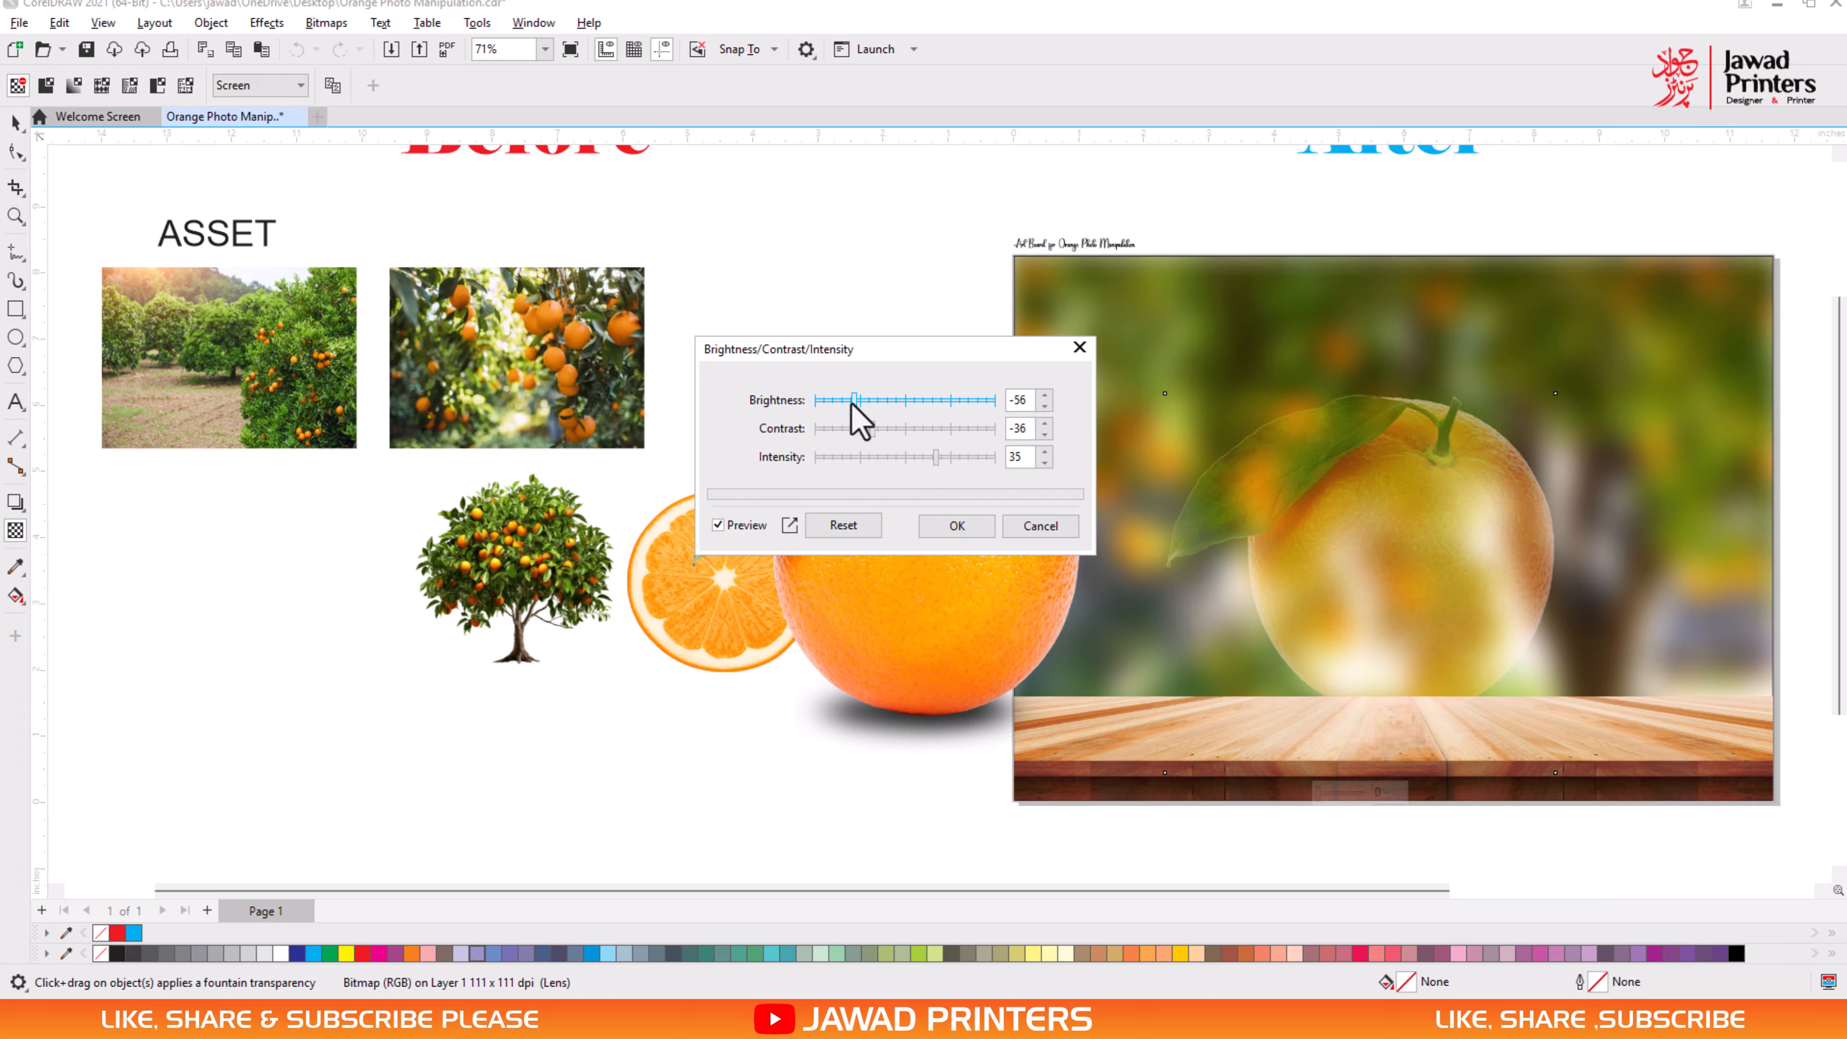
mouse_move(936, 459)
mouse_down()
mouse_move(906, 462)
mouse_move(943, 459)
mouse_up()
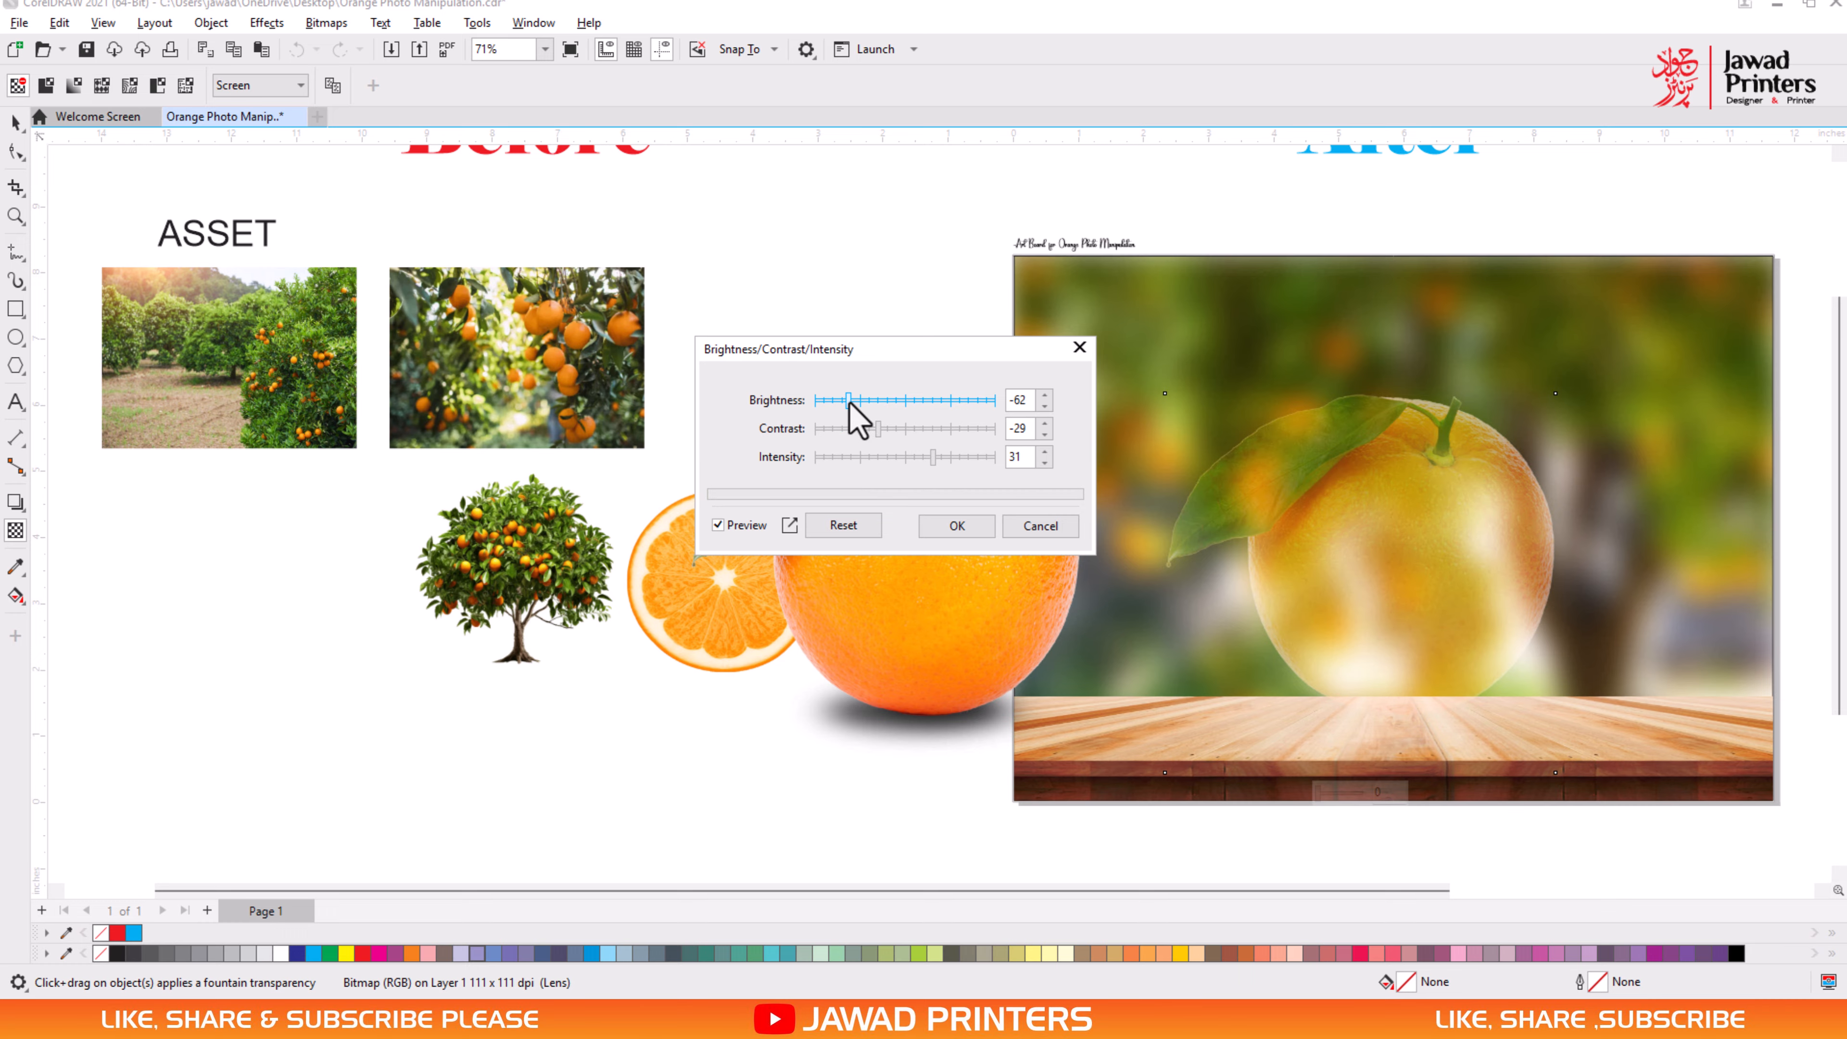
click(958, 527)
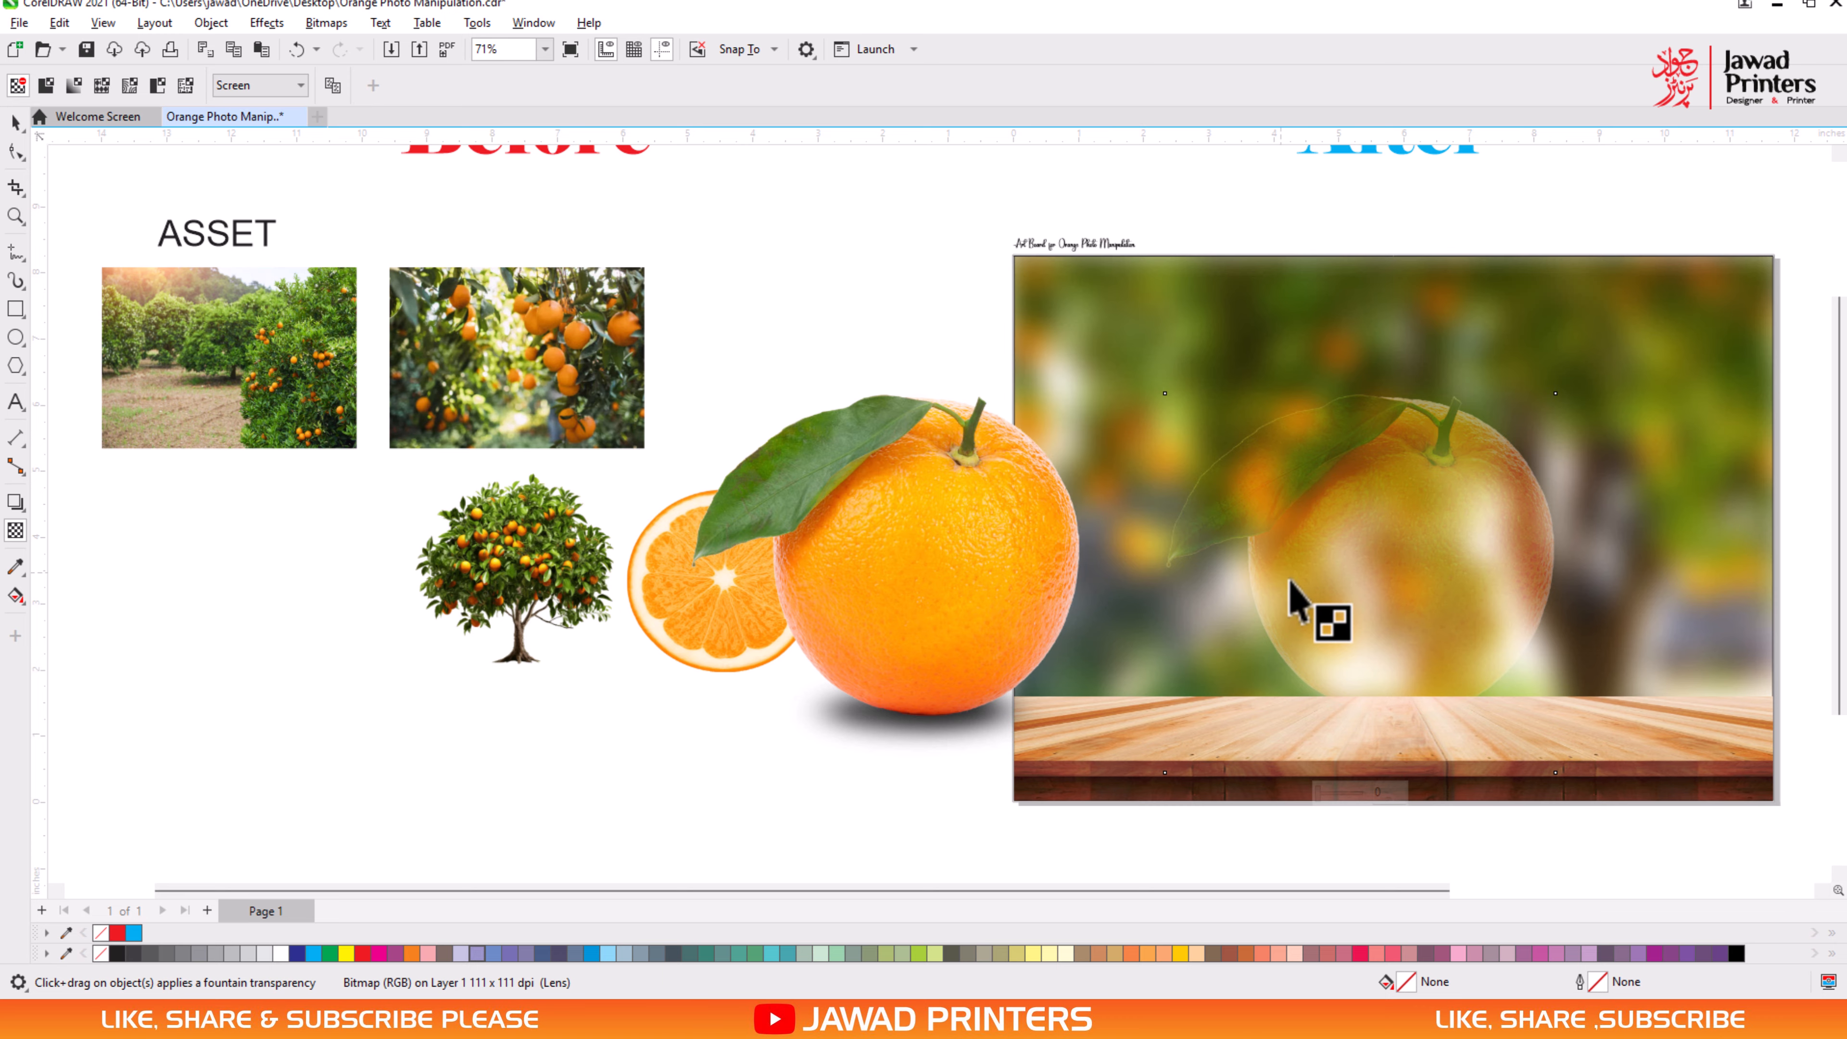
- Crop away the screened orange's lower part by raising its two bottom nodes to about the middle of the fruit with the Shape tool
key(space)
click(16, 152)
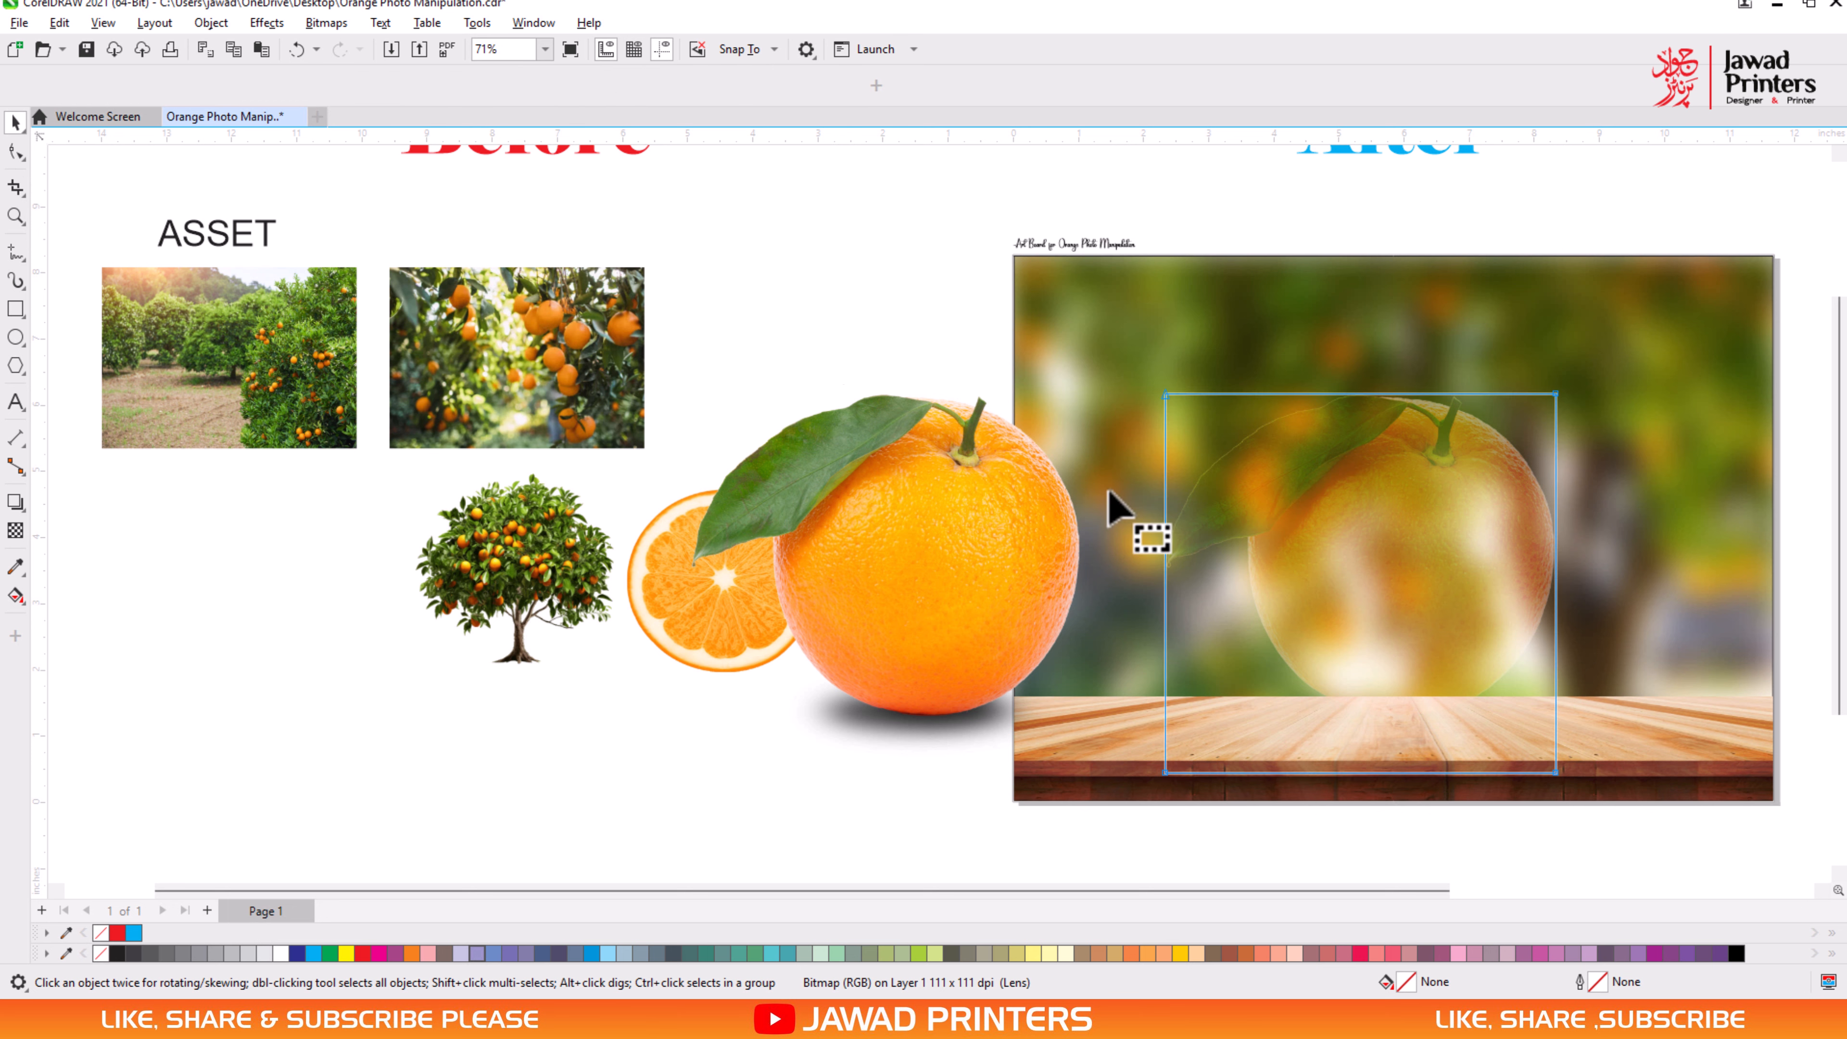
drag(1137, 717, 1554, 595)
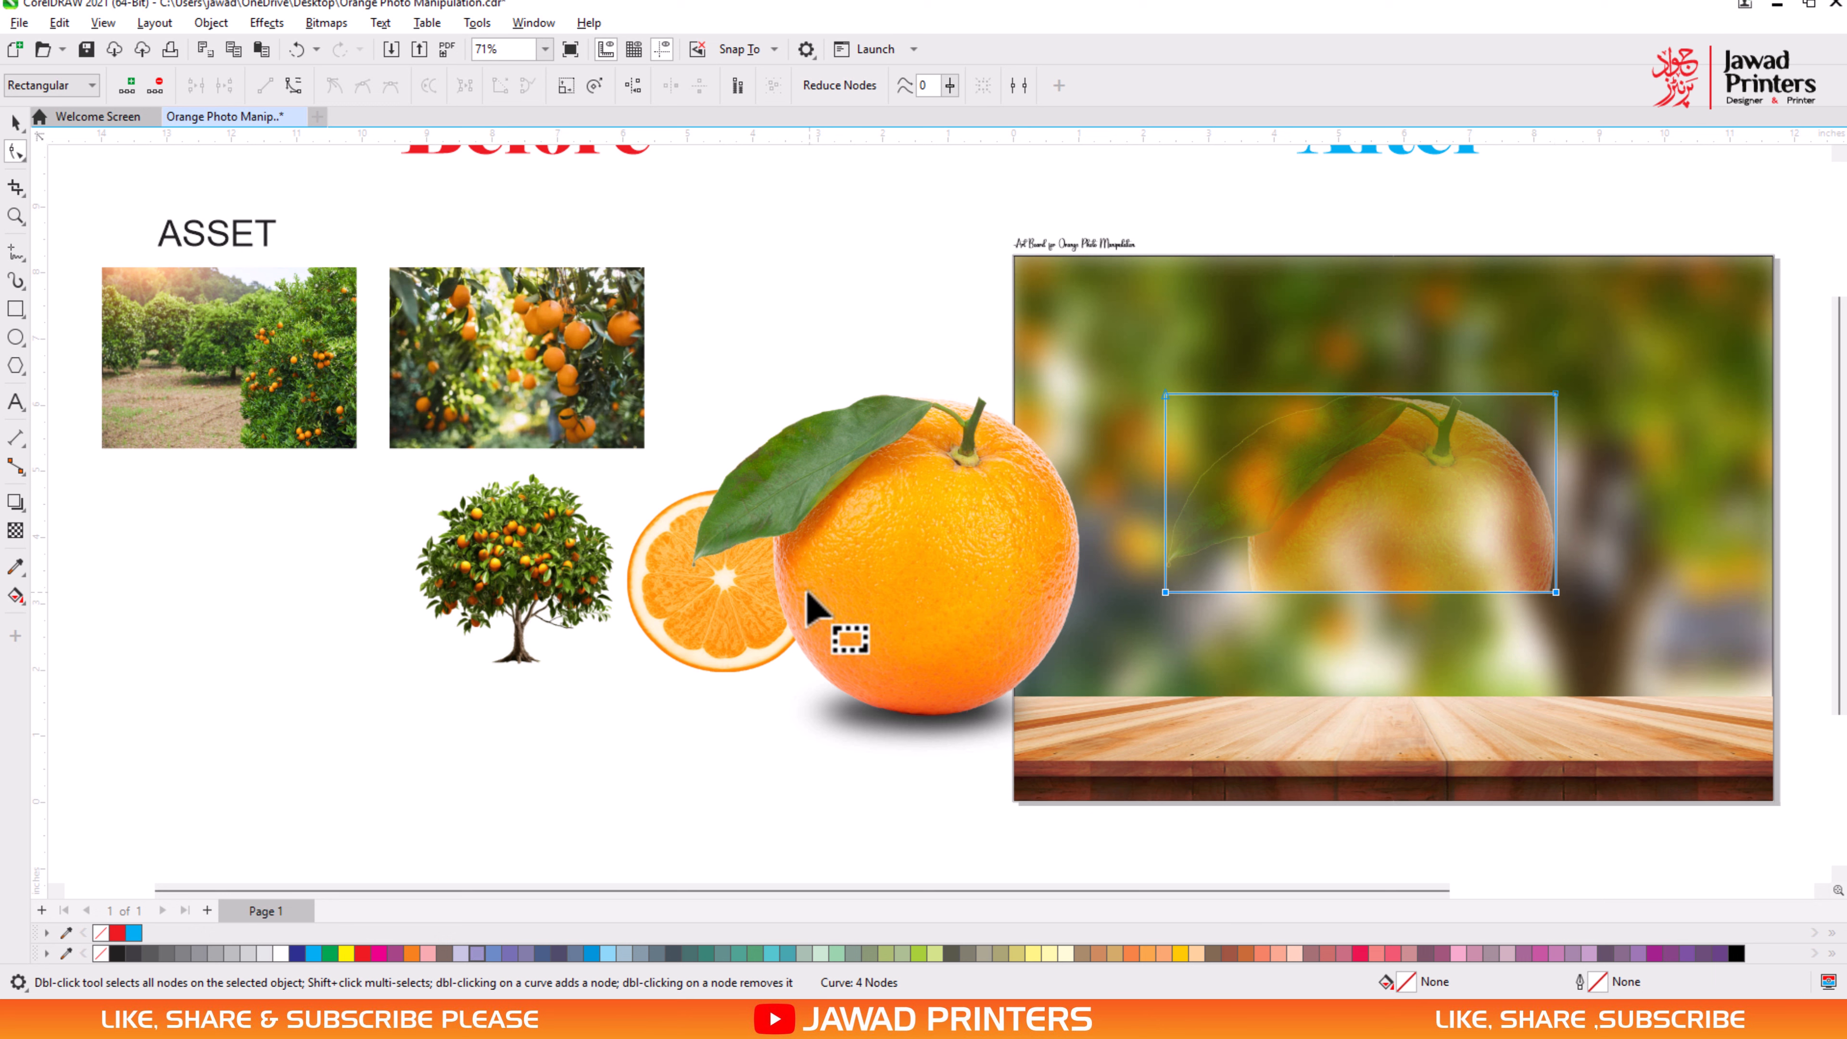
- Move the solid orange back onto the plank so it lies exactly over the screened orange
key(space)
click(921, 566)
drag(991, 565, 1420, 586)
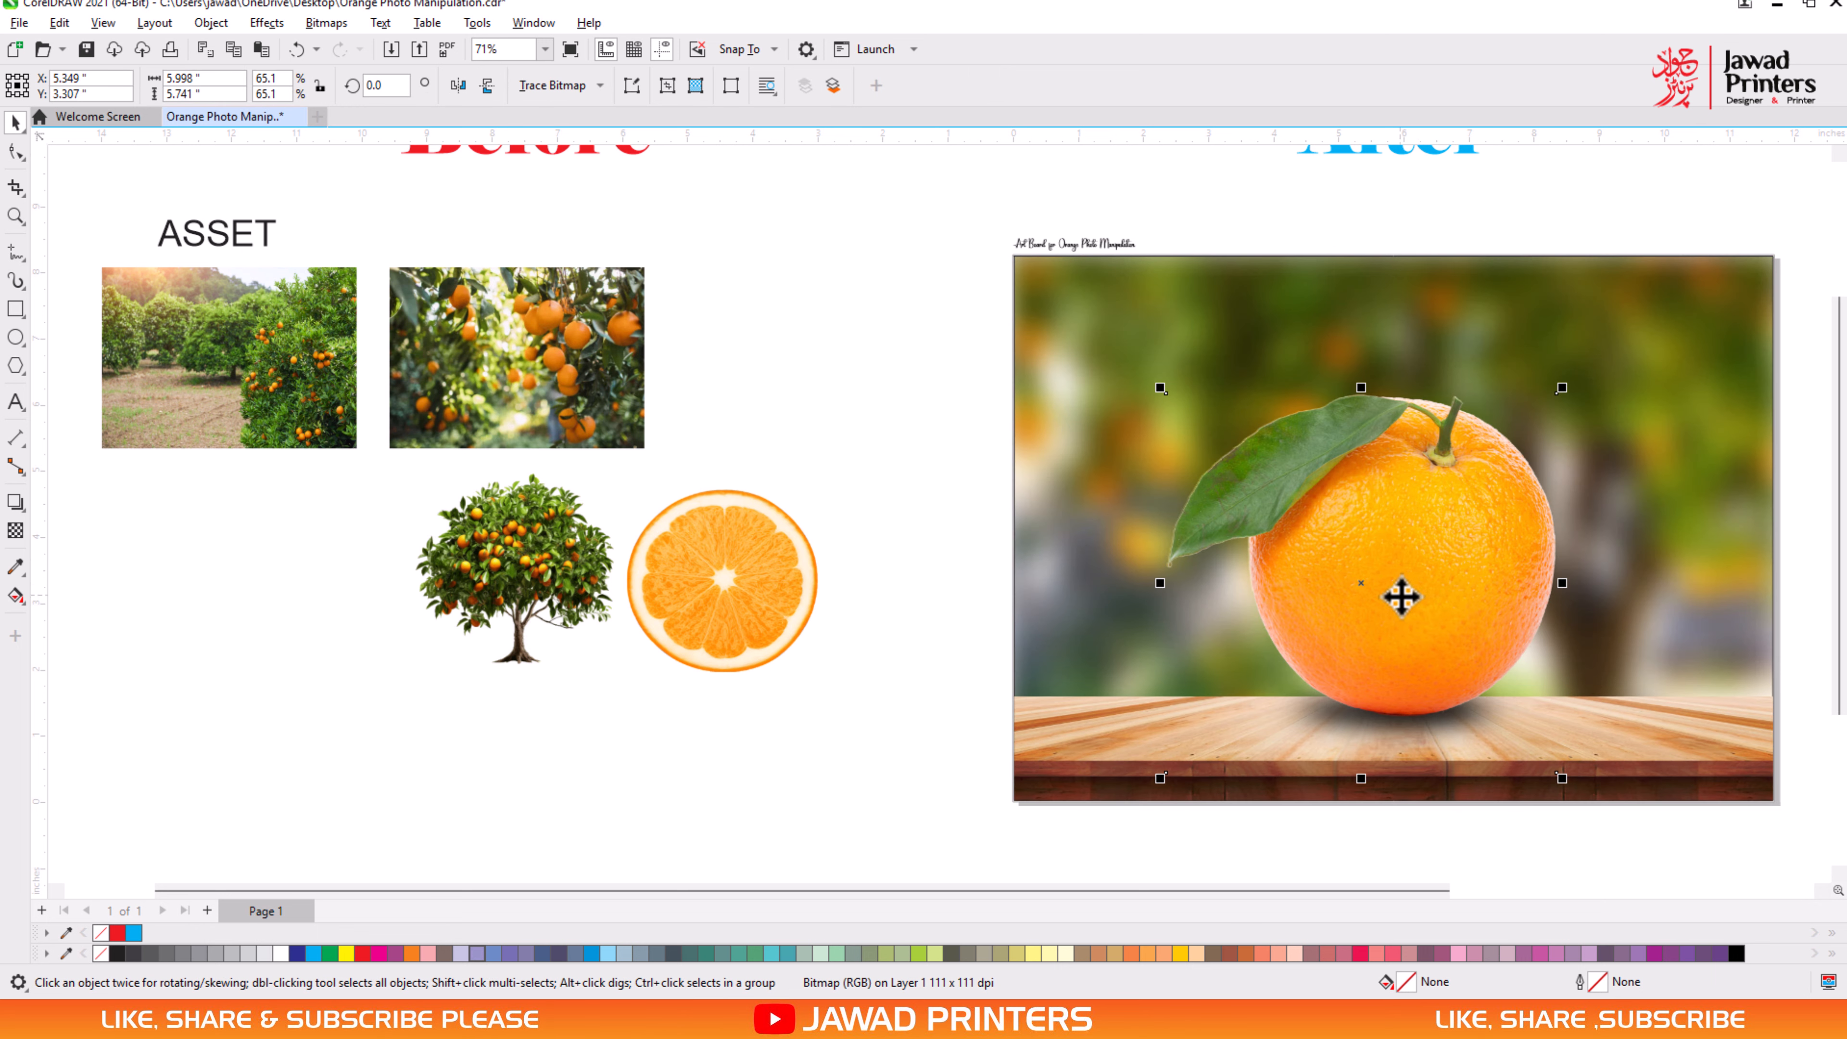
- Crop away the solid orange's upper part by lowering its two top nodes to the screened half's bottom edge with the Shape tool
key(space)
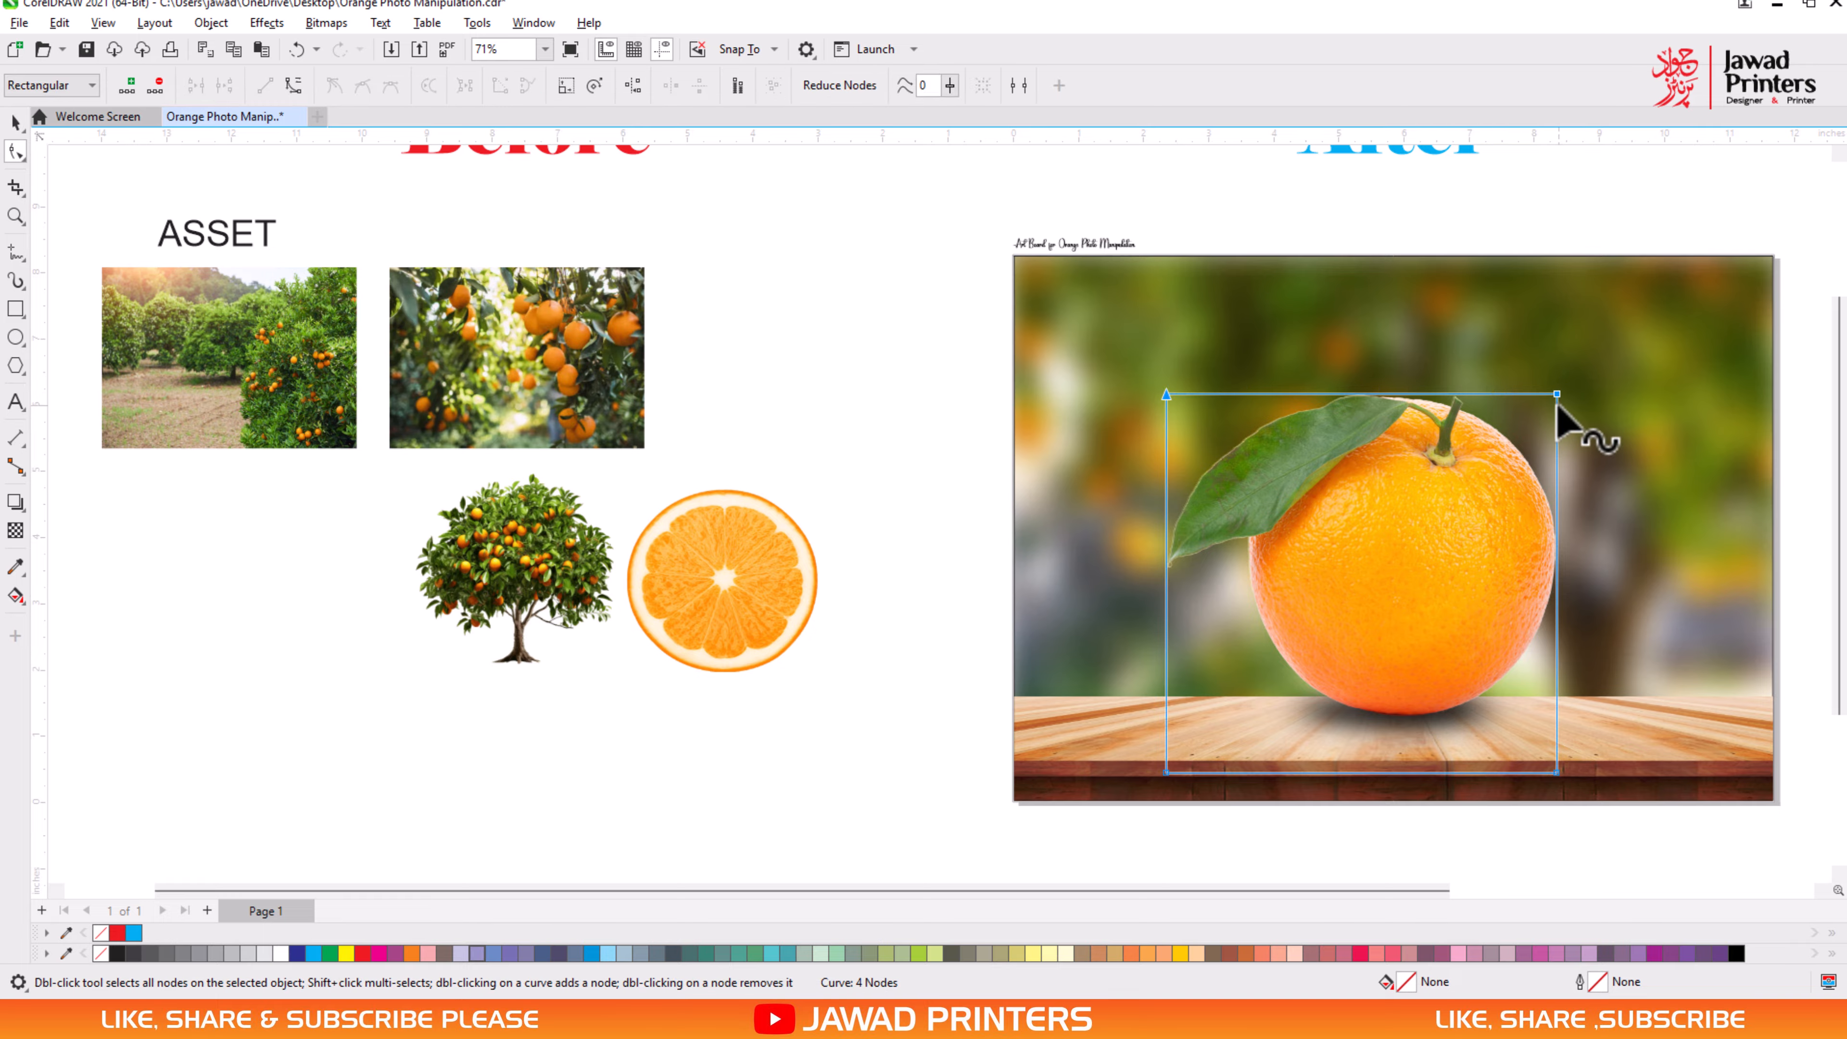
drag(1556, 396, 1557, 592)
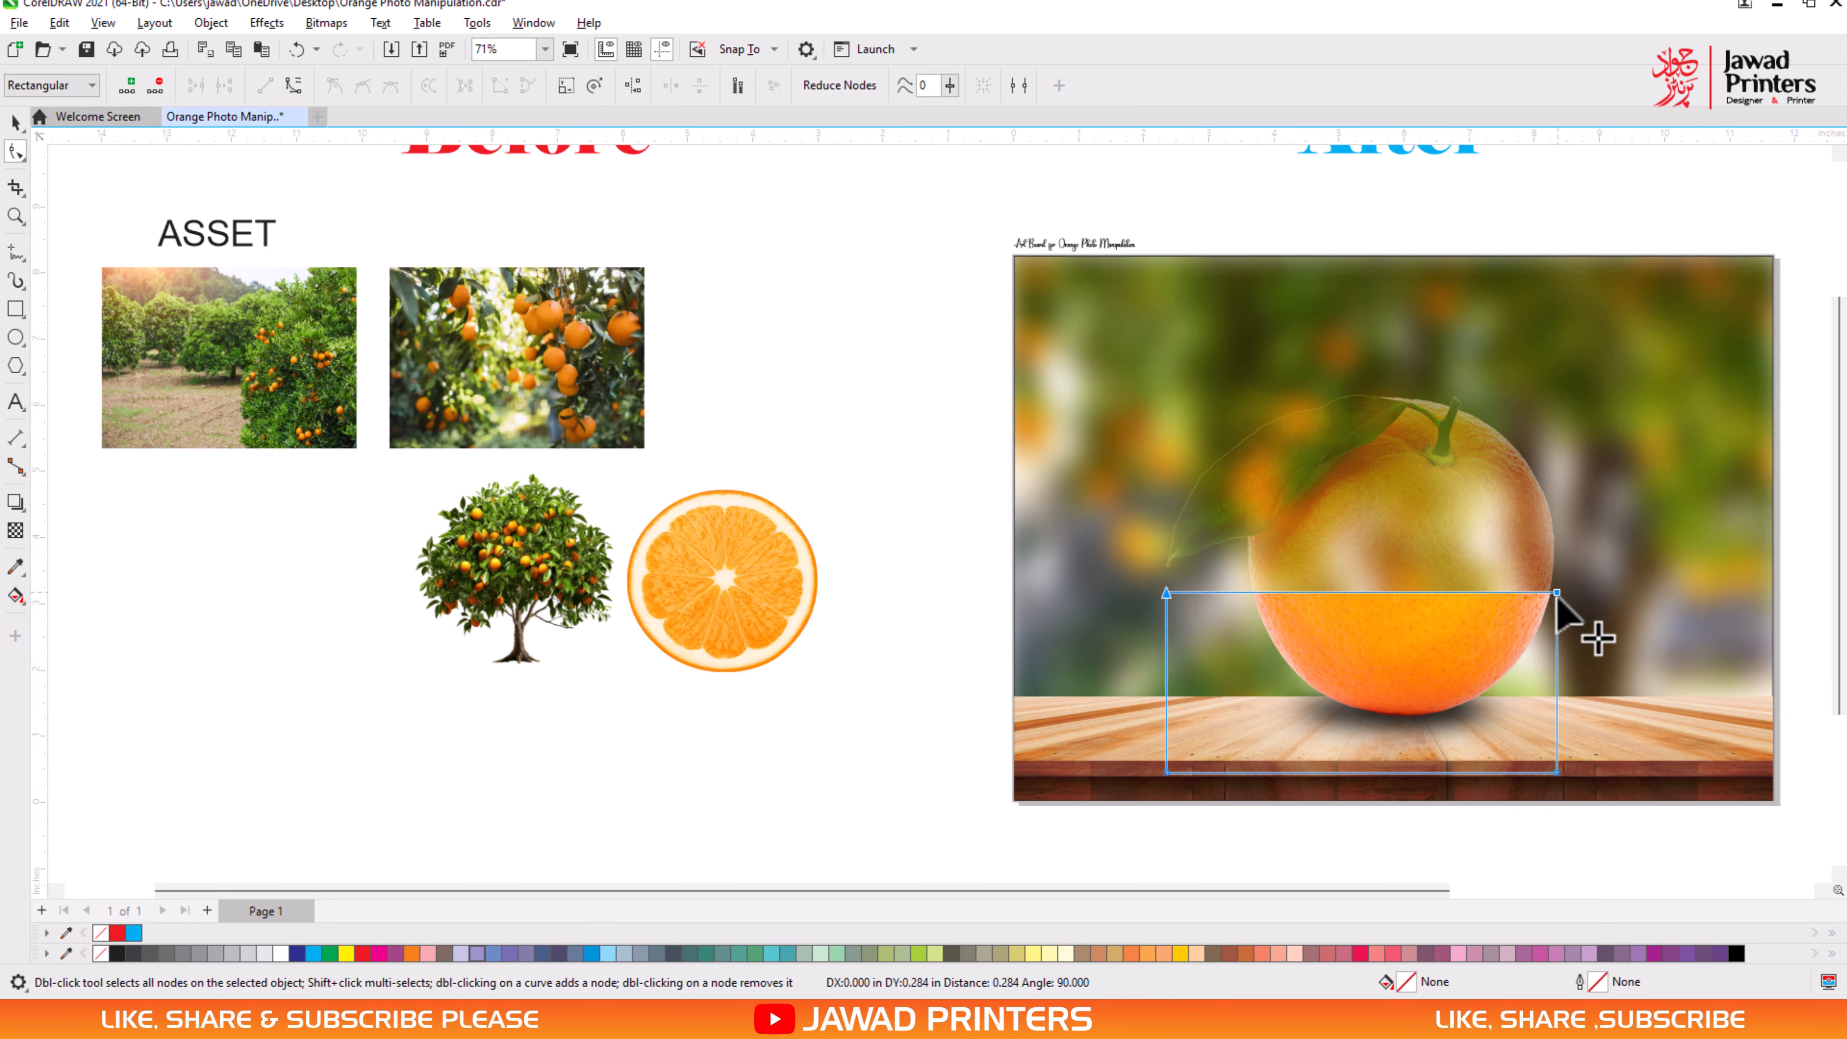
key(space)
click(1636, 863)
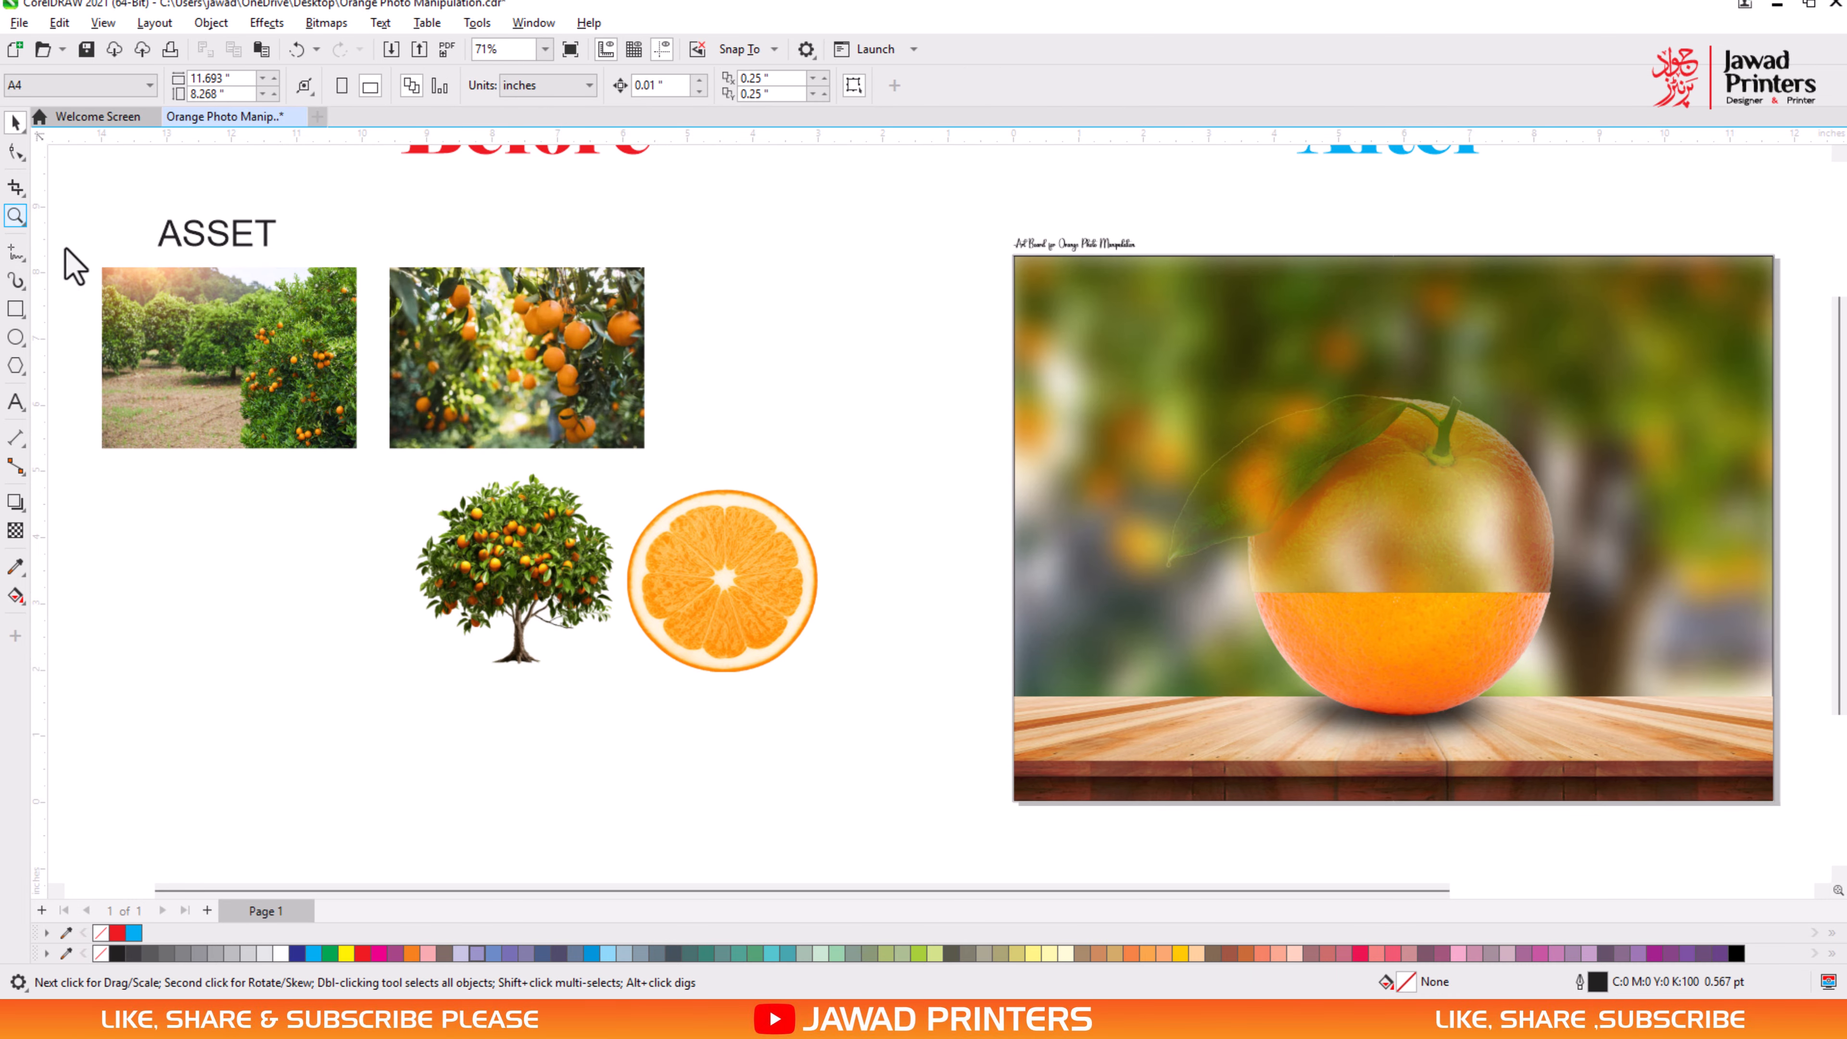
- Nudge the solid lower half sideways until its peel edges line up with the screened upper half
drag(1634, 673, 1634, 672)
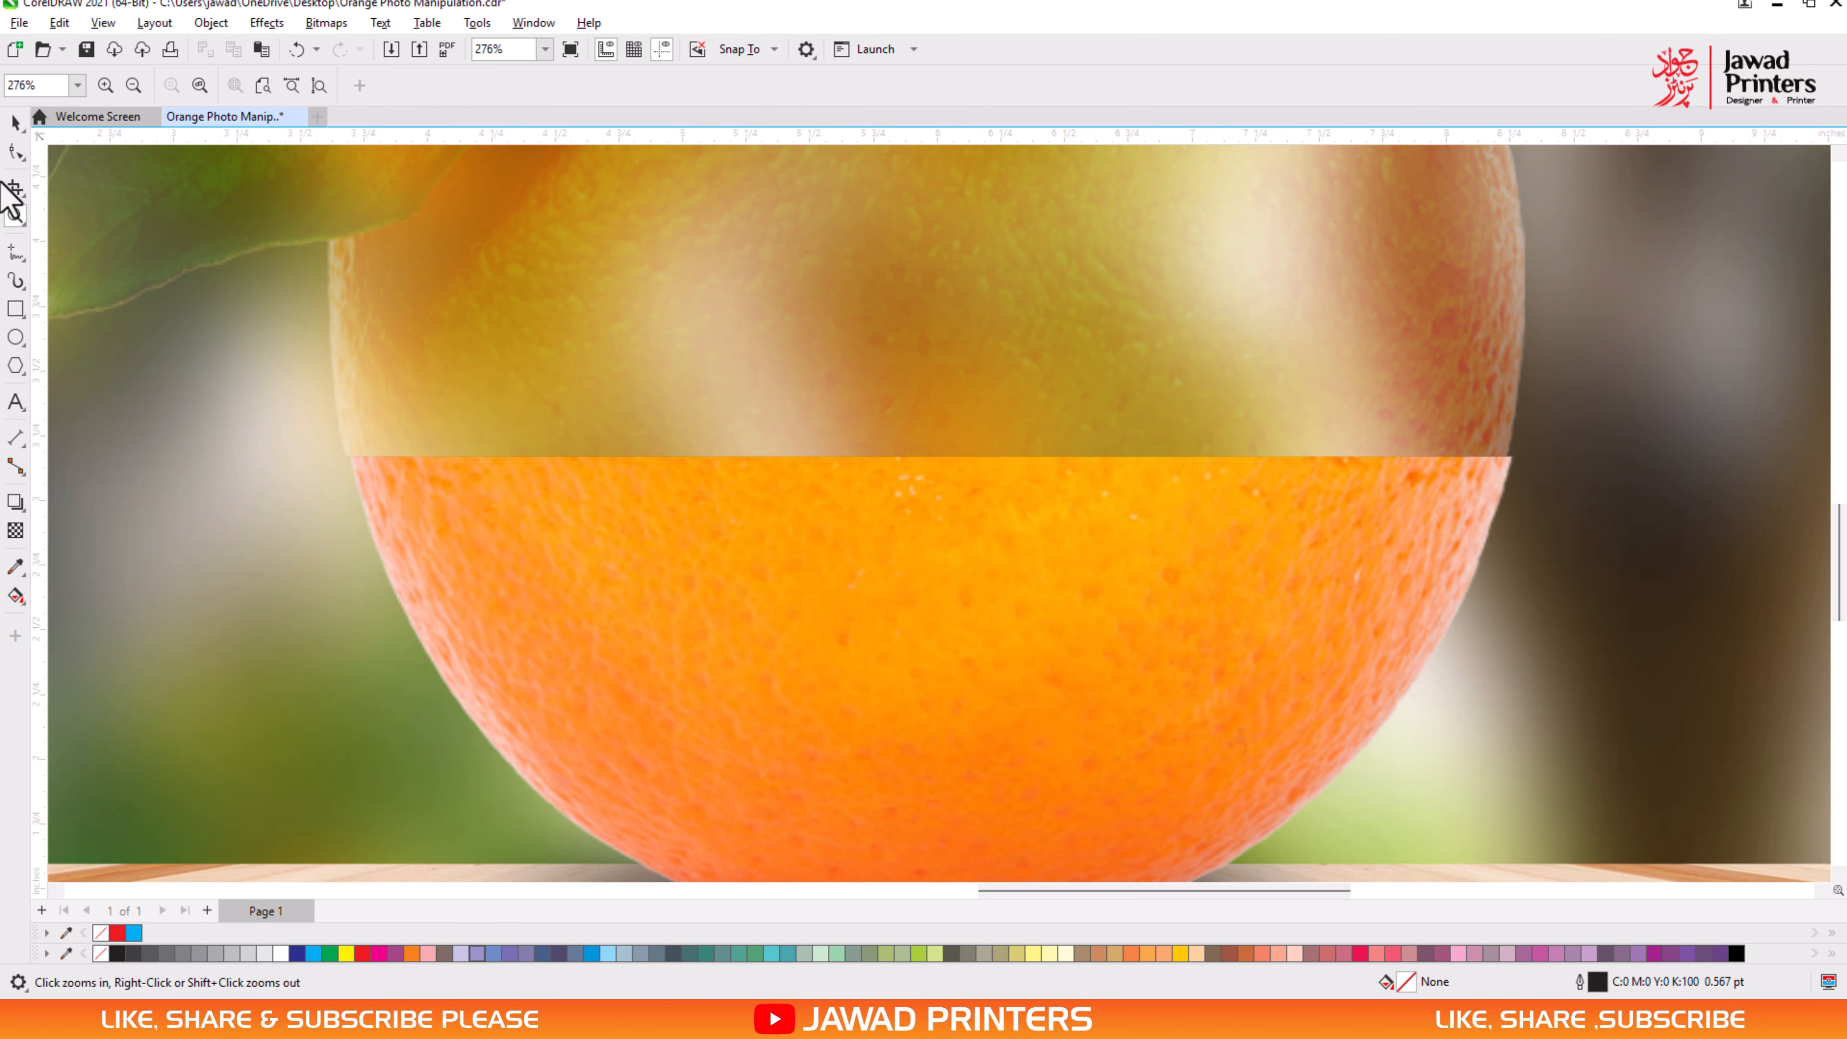
click(914, 618)
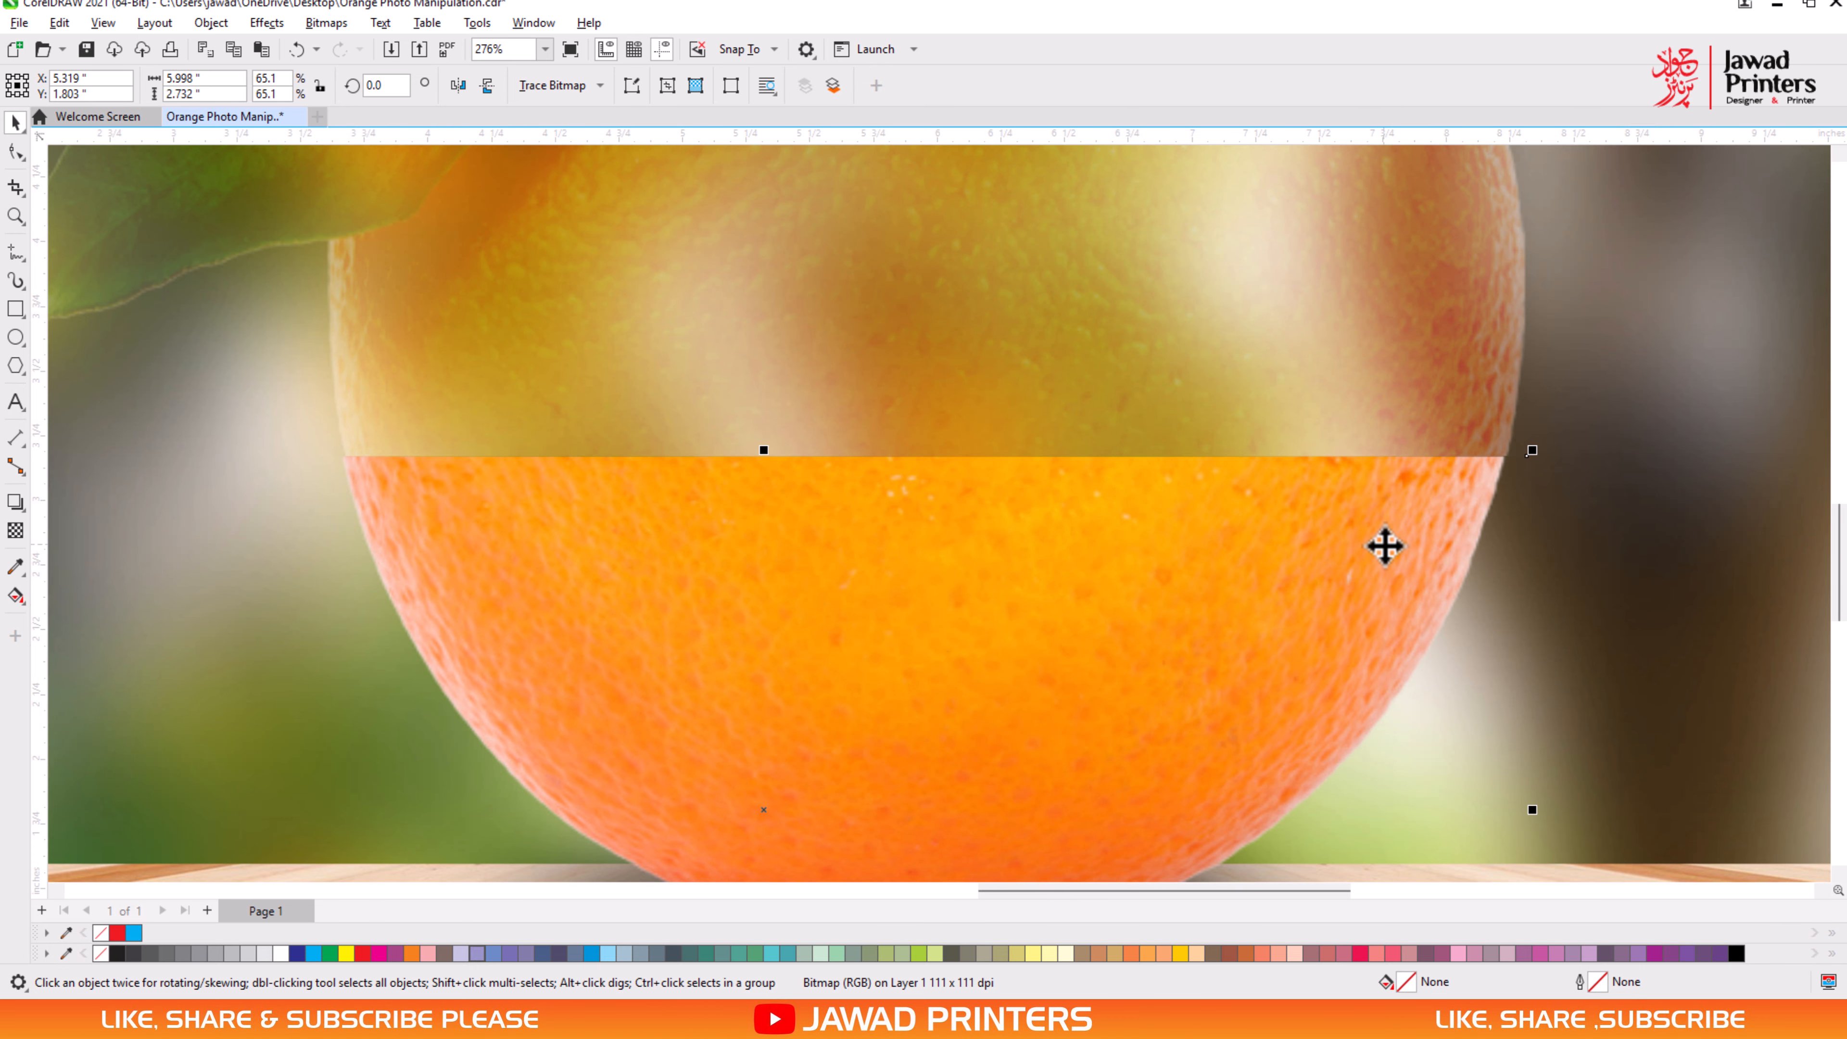
key(z)
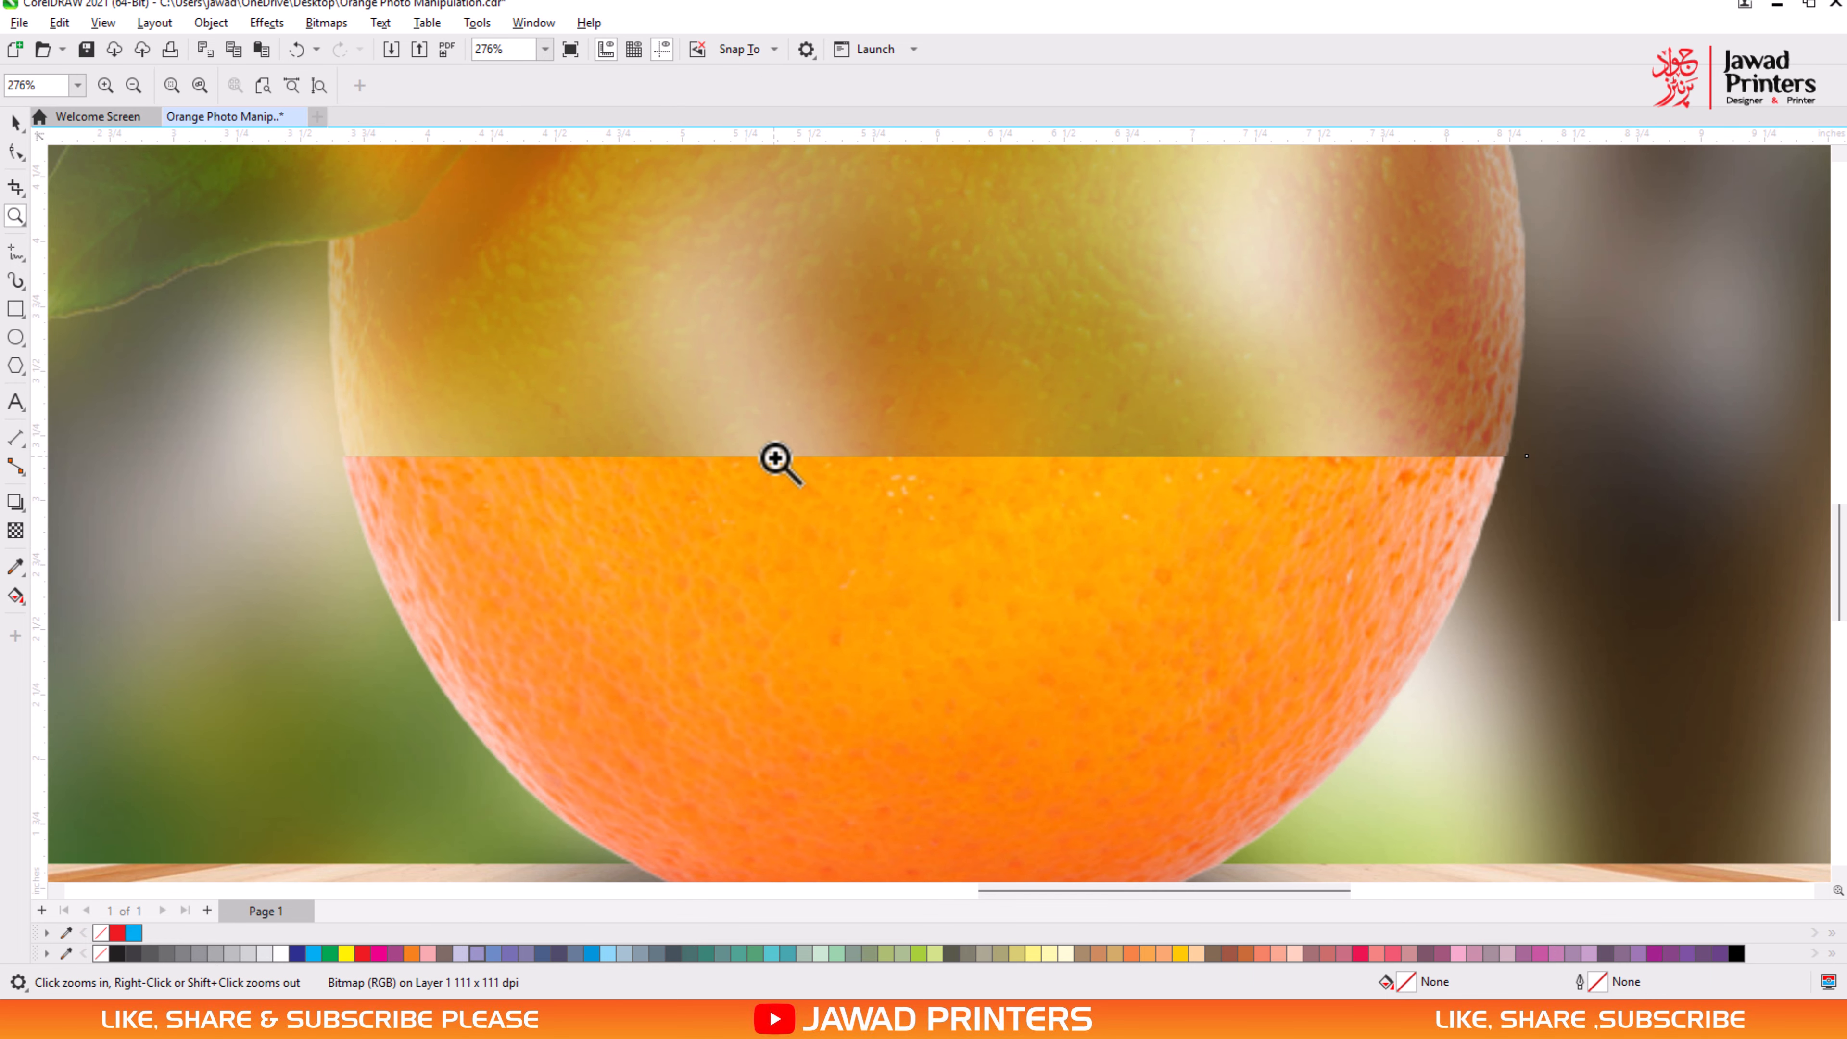
key(space)
scroll(692, 487, down, 2)
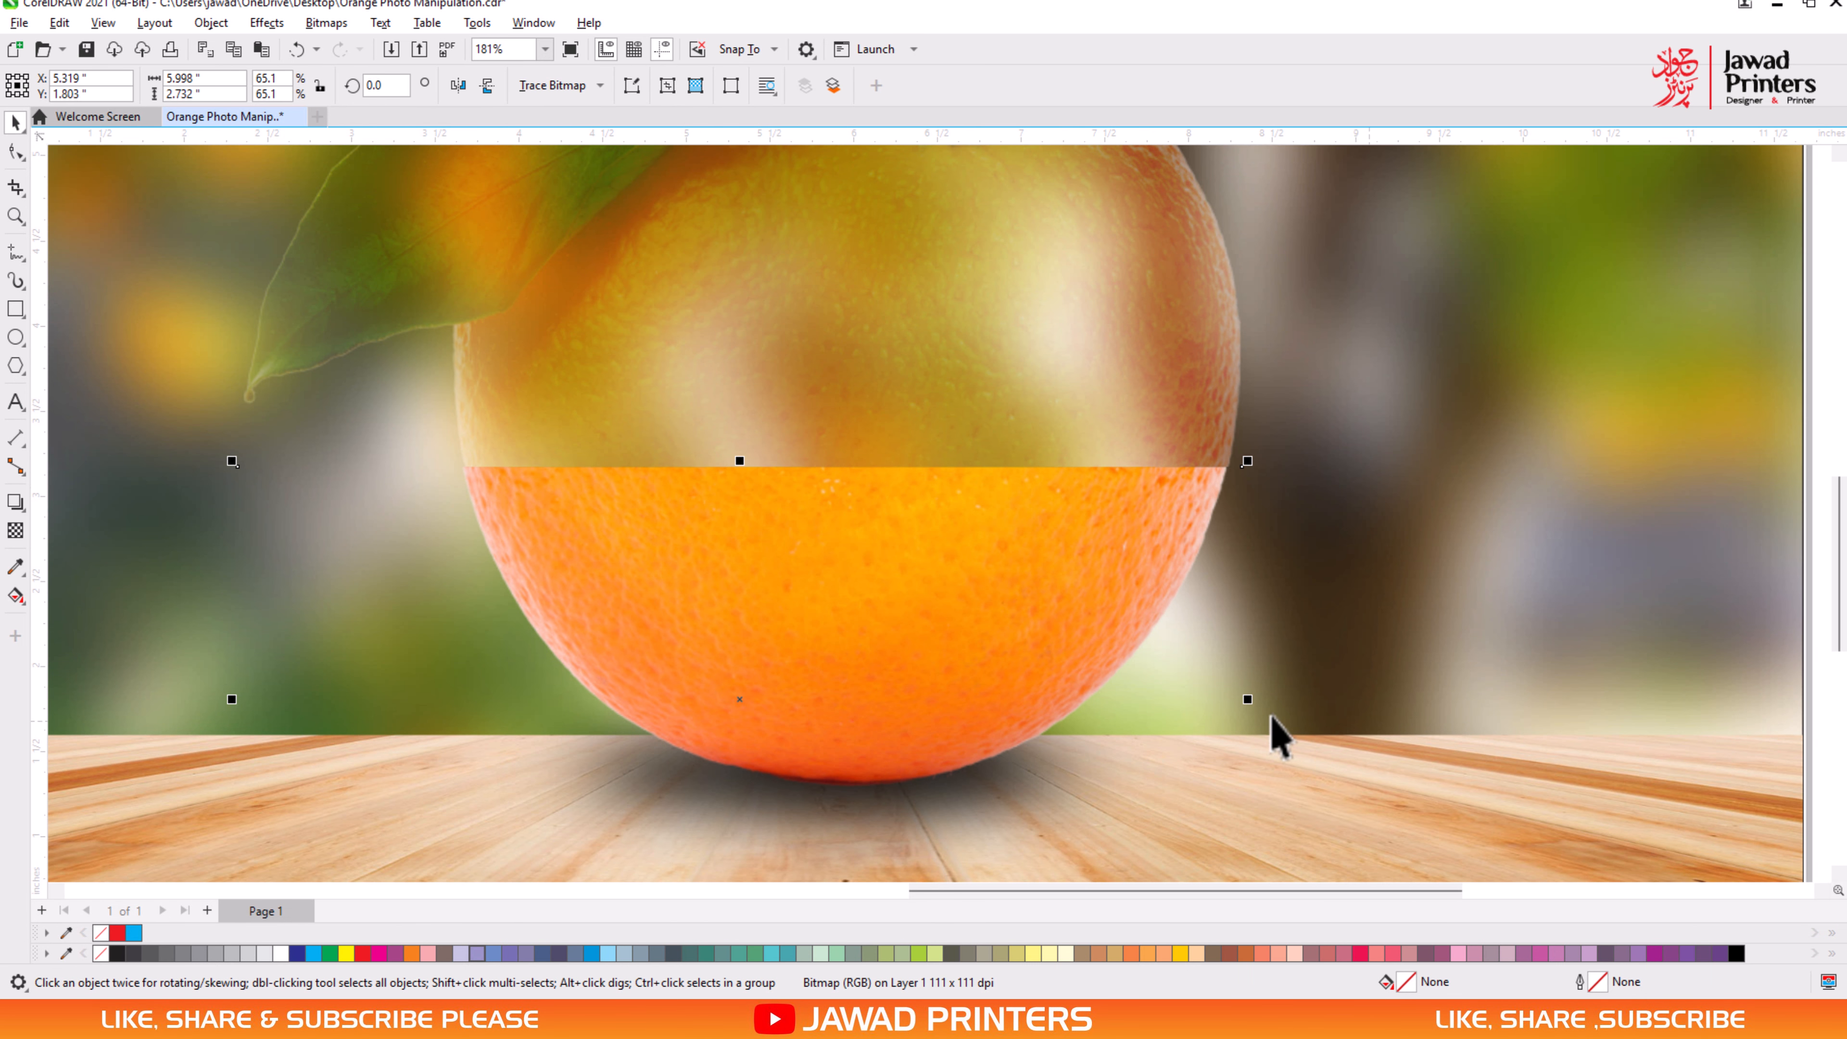
drag(1254, 704, 1258, 704)
scroll(1351, 722, down, 2)
key(Right)
key(Right)
key(Right)
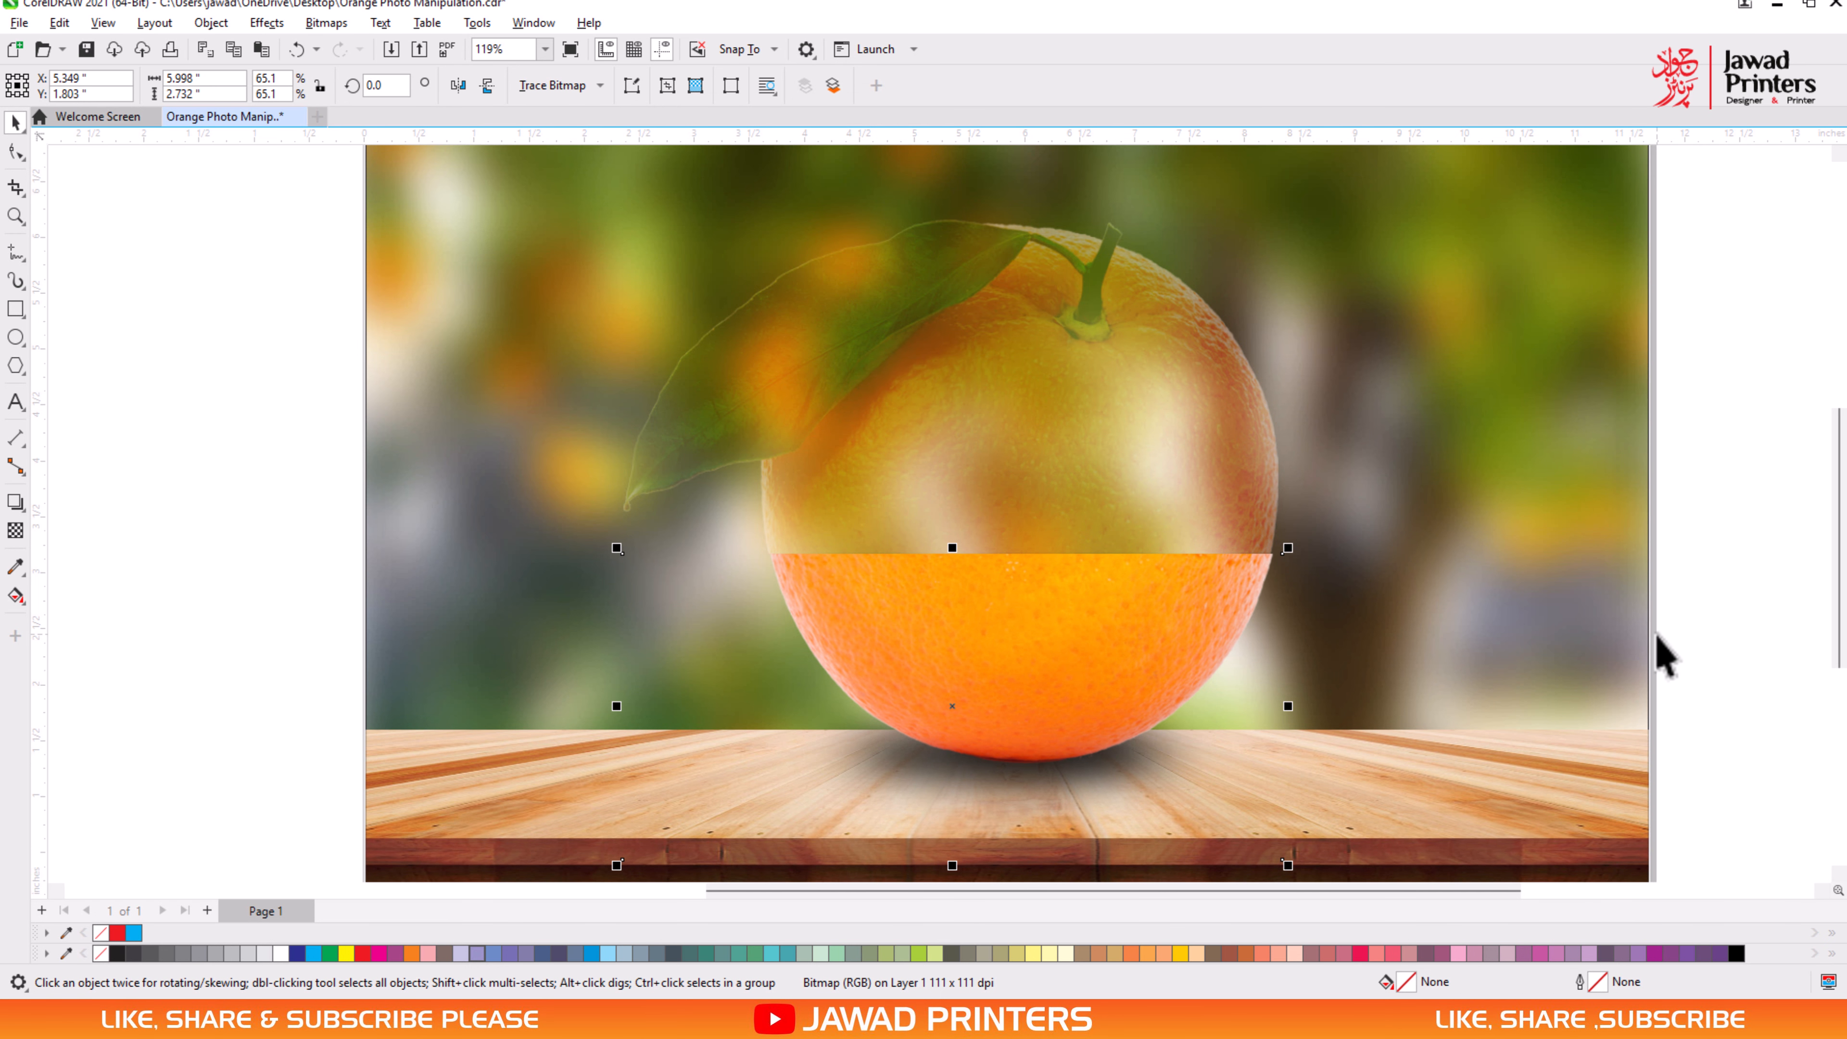
double_click(1109, 631)
key(F2)
drag(768, 472, 1277, 718)
key(Left)
key(Left)
key(Left)
key(Left)
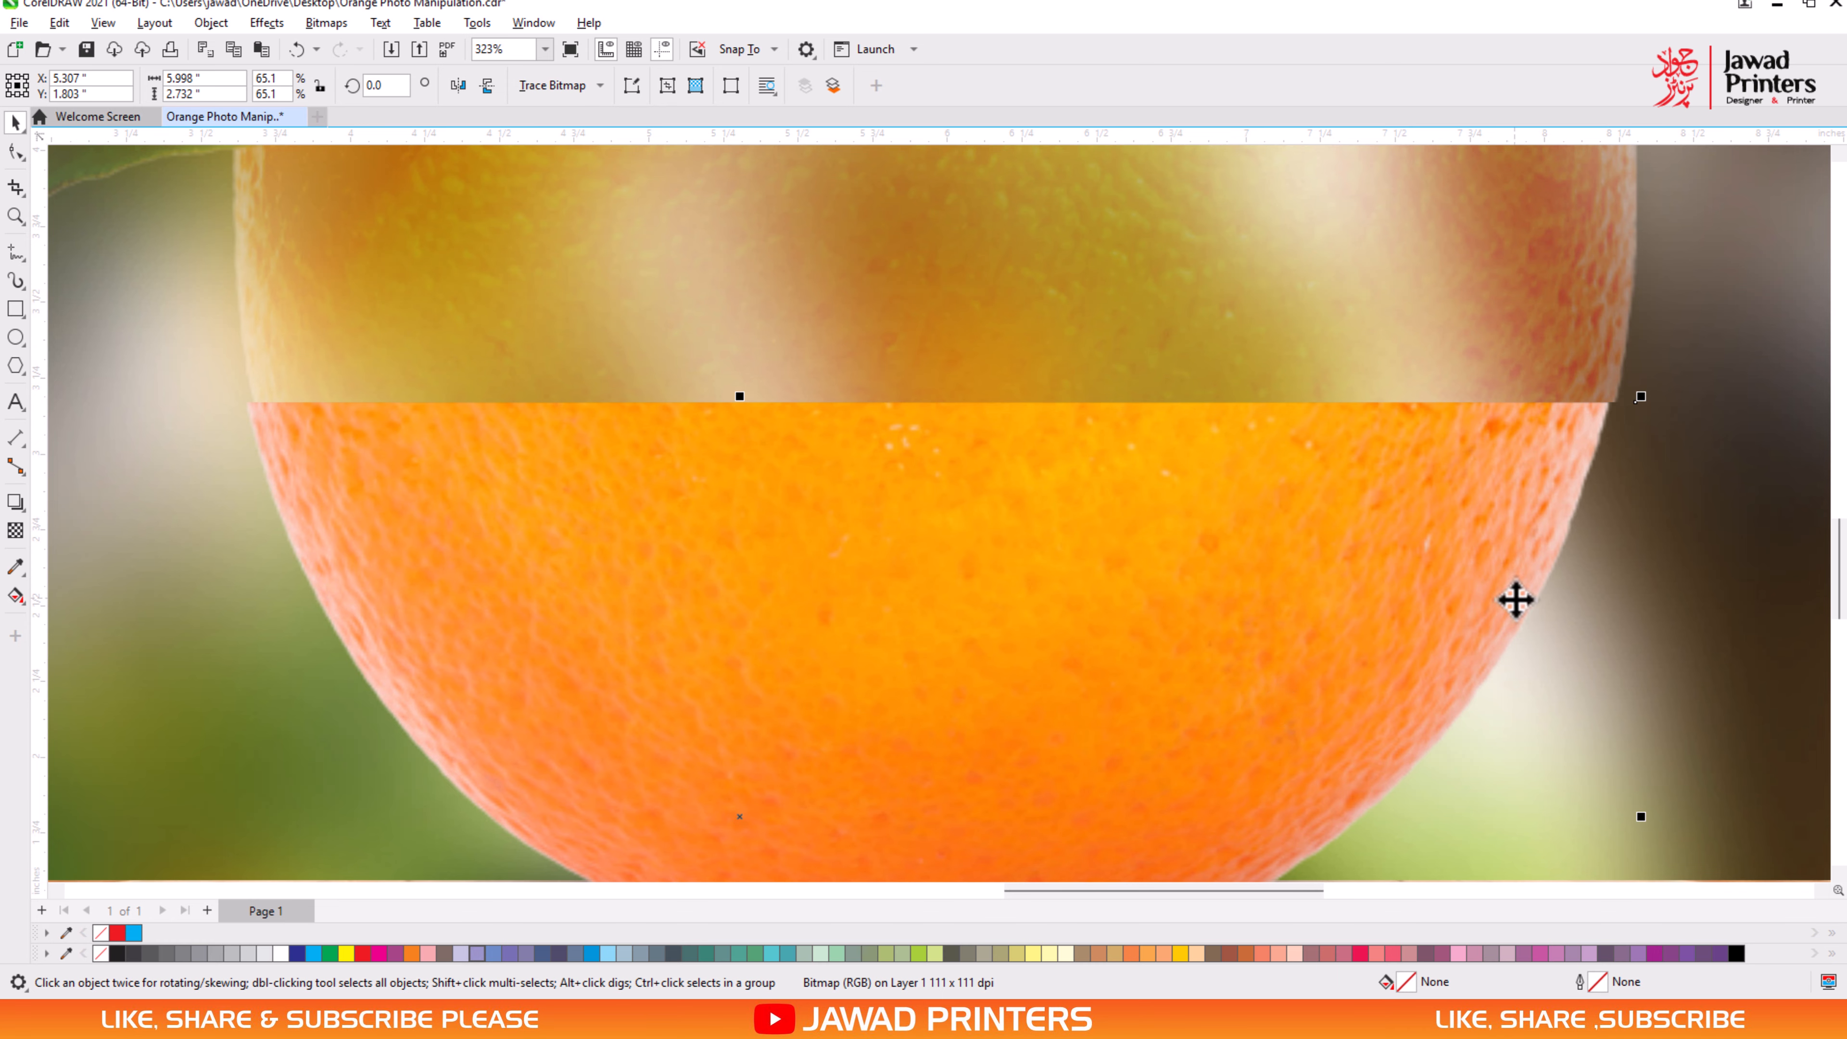
scroll(1516, 600, down, 1)
key(Right)
key(Right)
key(Right)
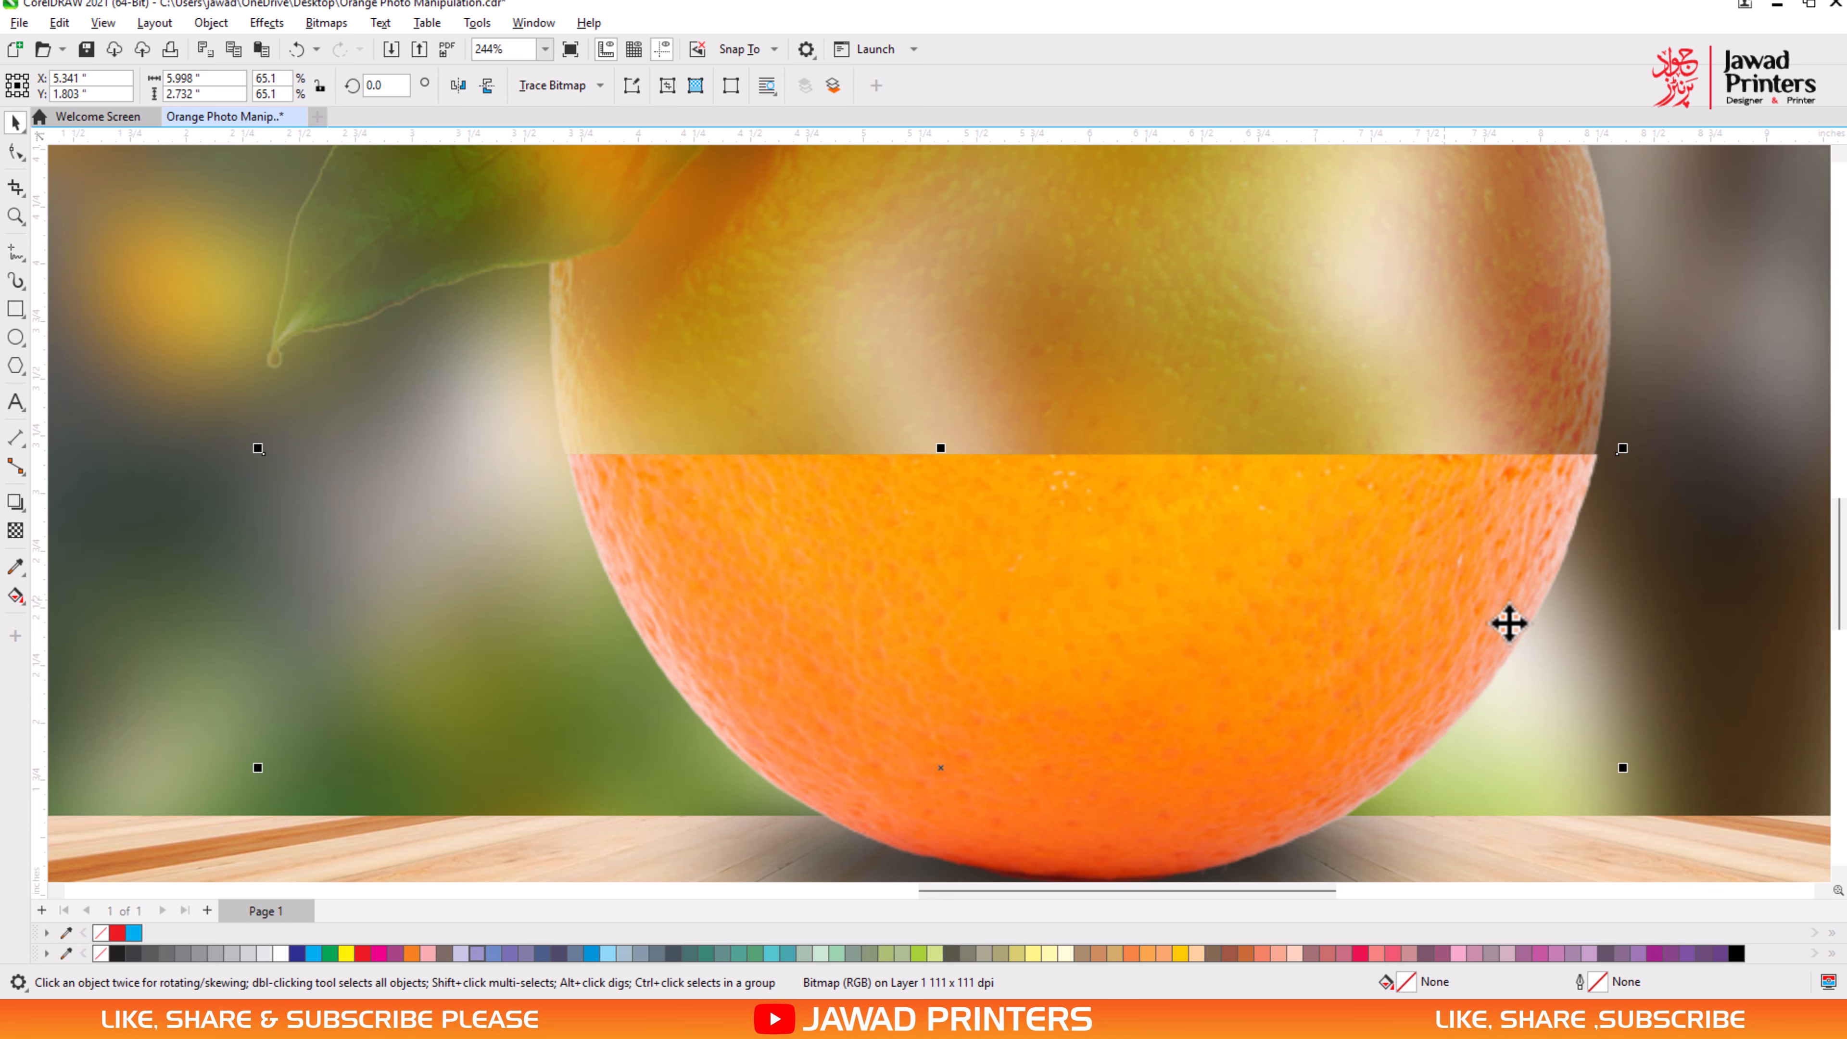
- Shift the solid lower half up slightly and readjust its cropped top edge with the Shape tool so it meets the screened half
click(15, 151)
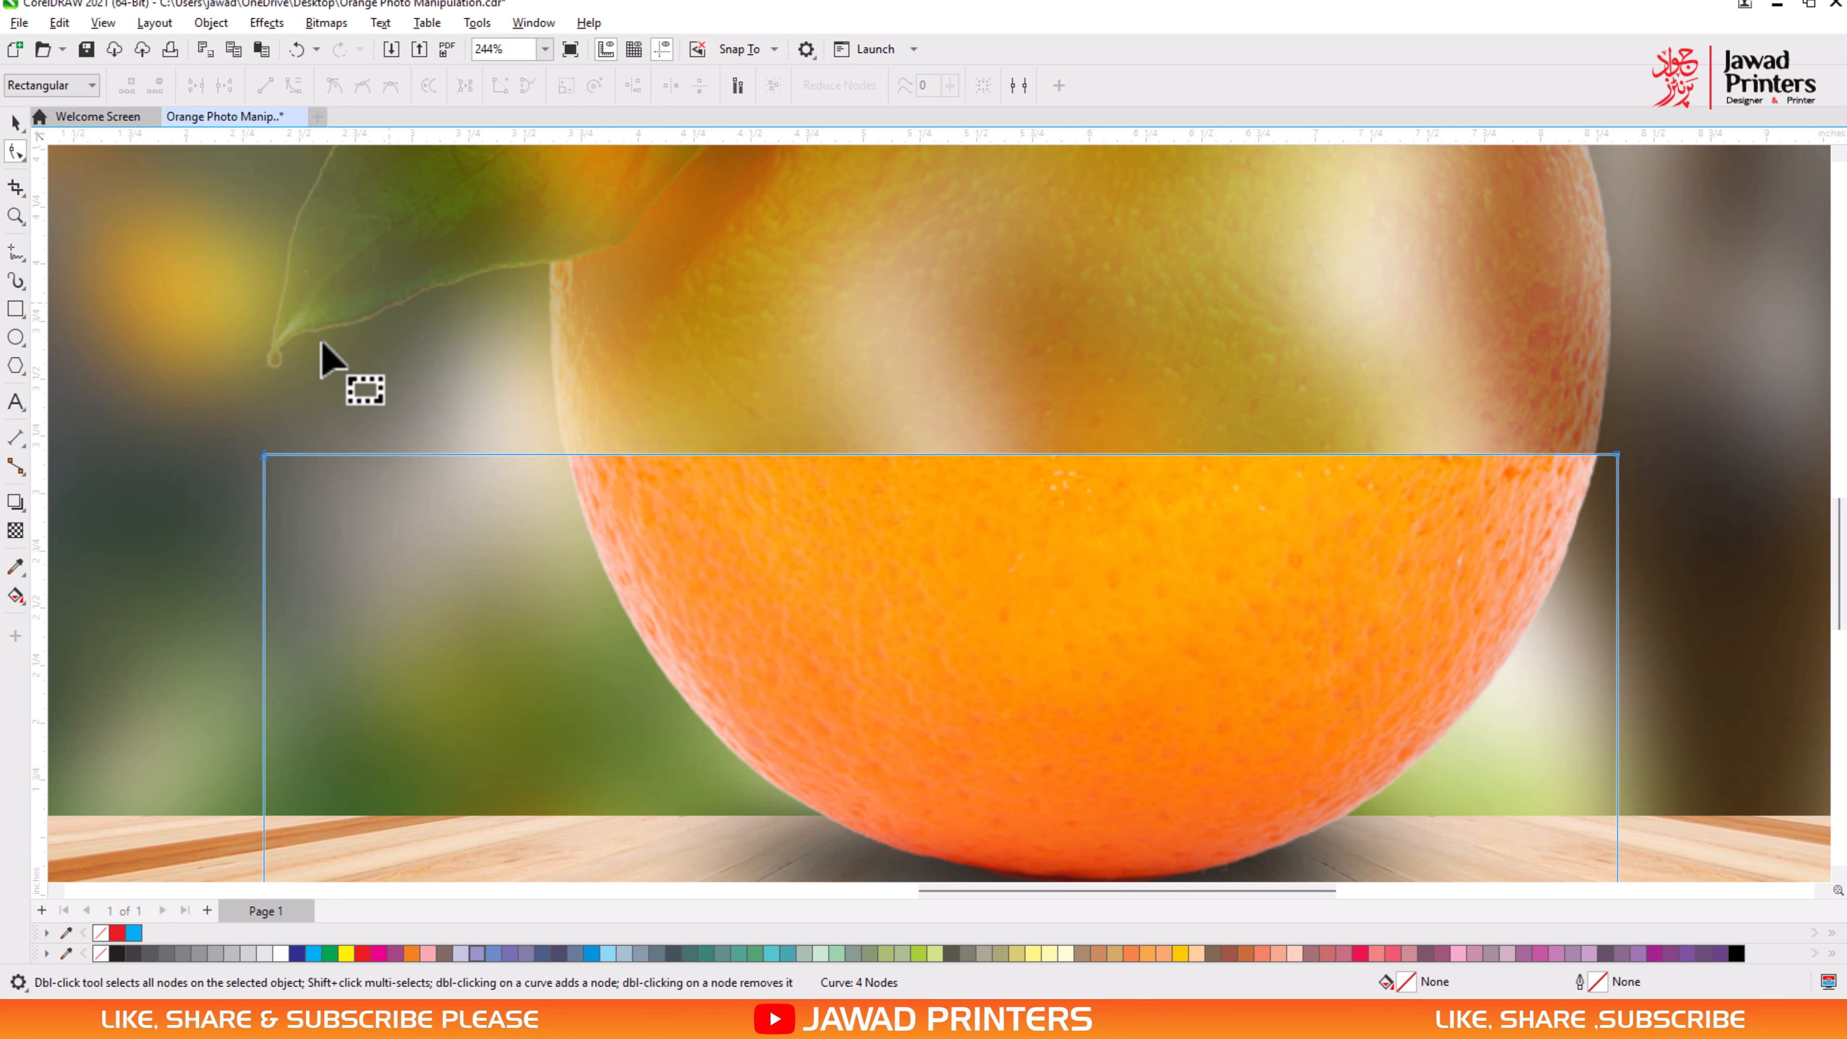
drag(1620, 457, 1620, 472)
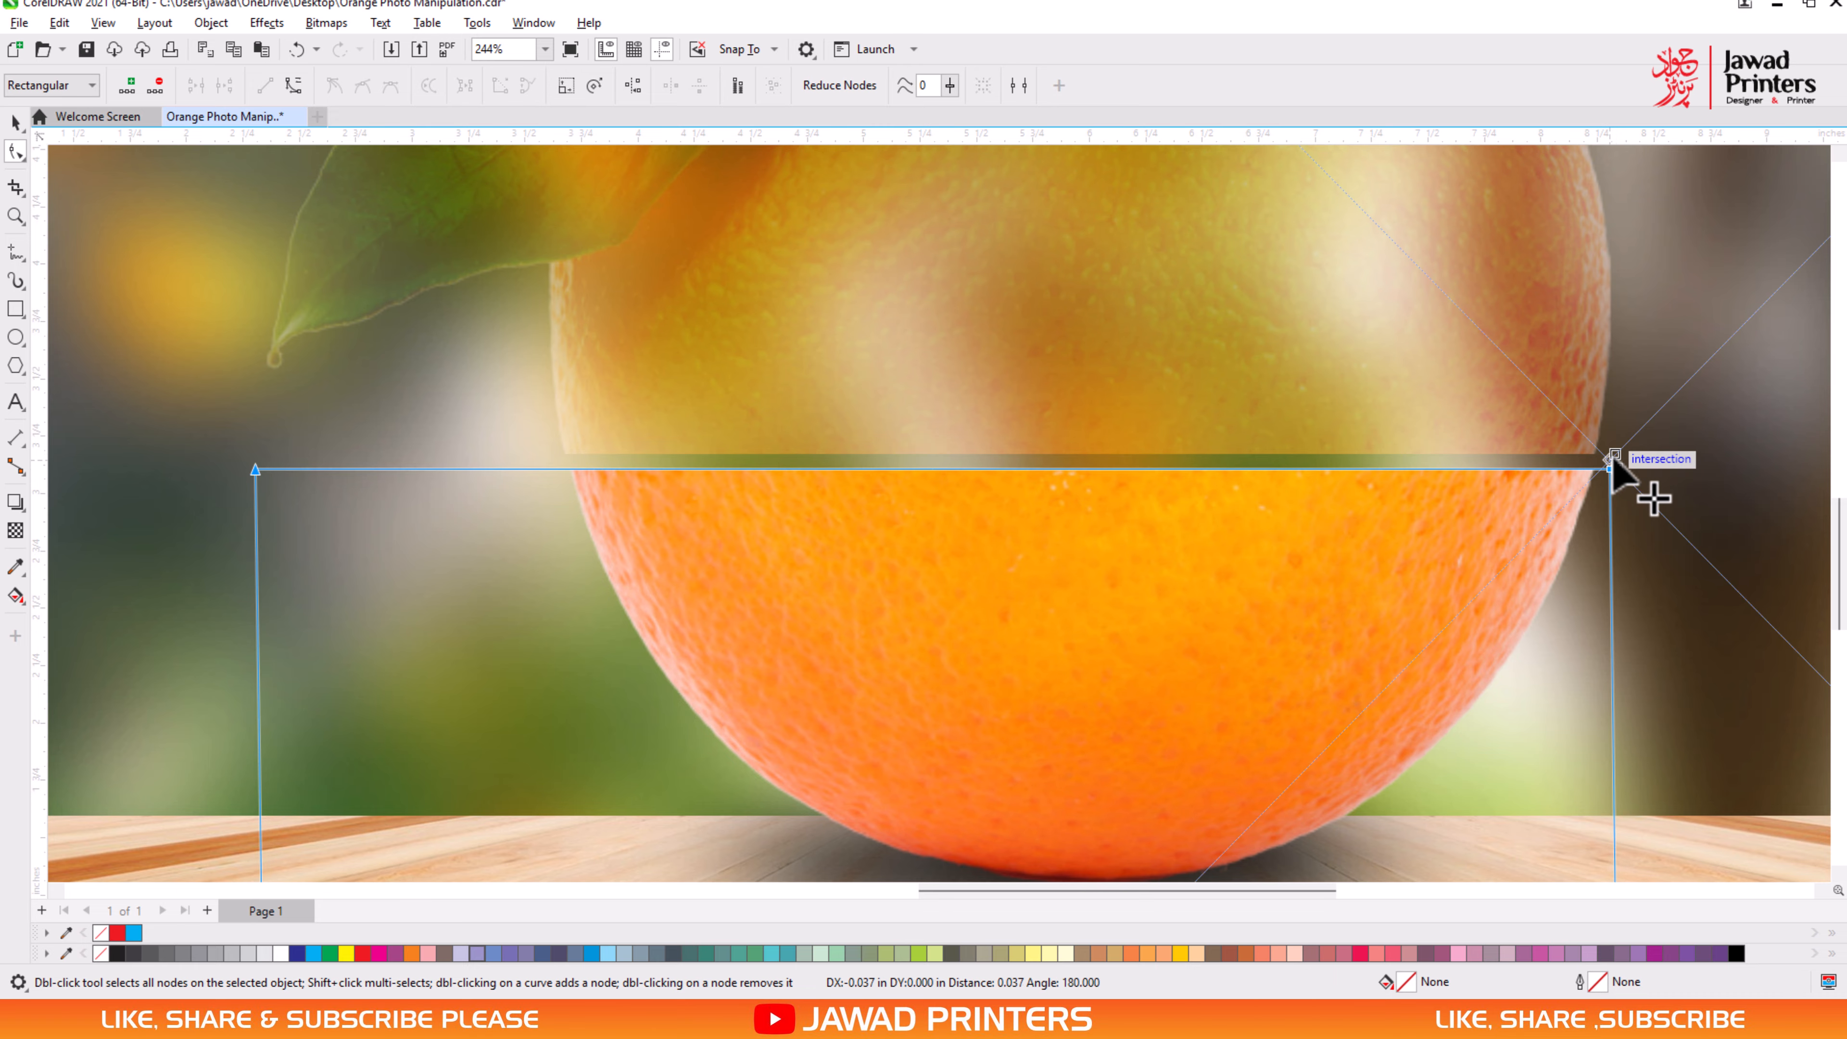
key(space)
drag(1492, 549, 1496, 598)
key(space)
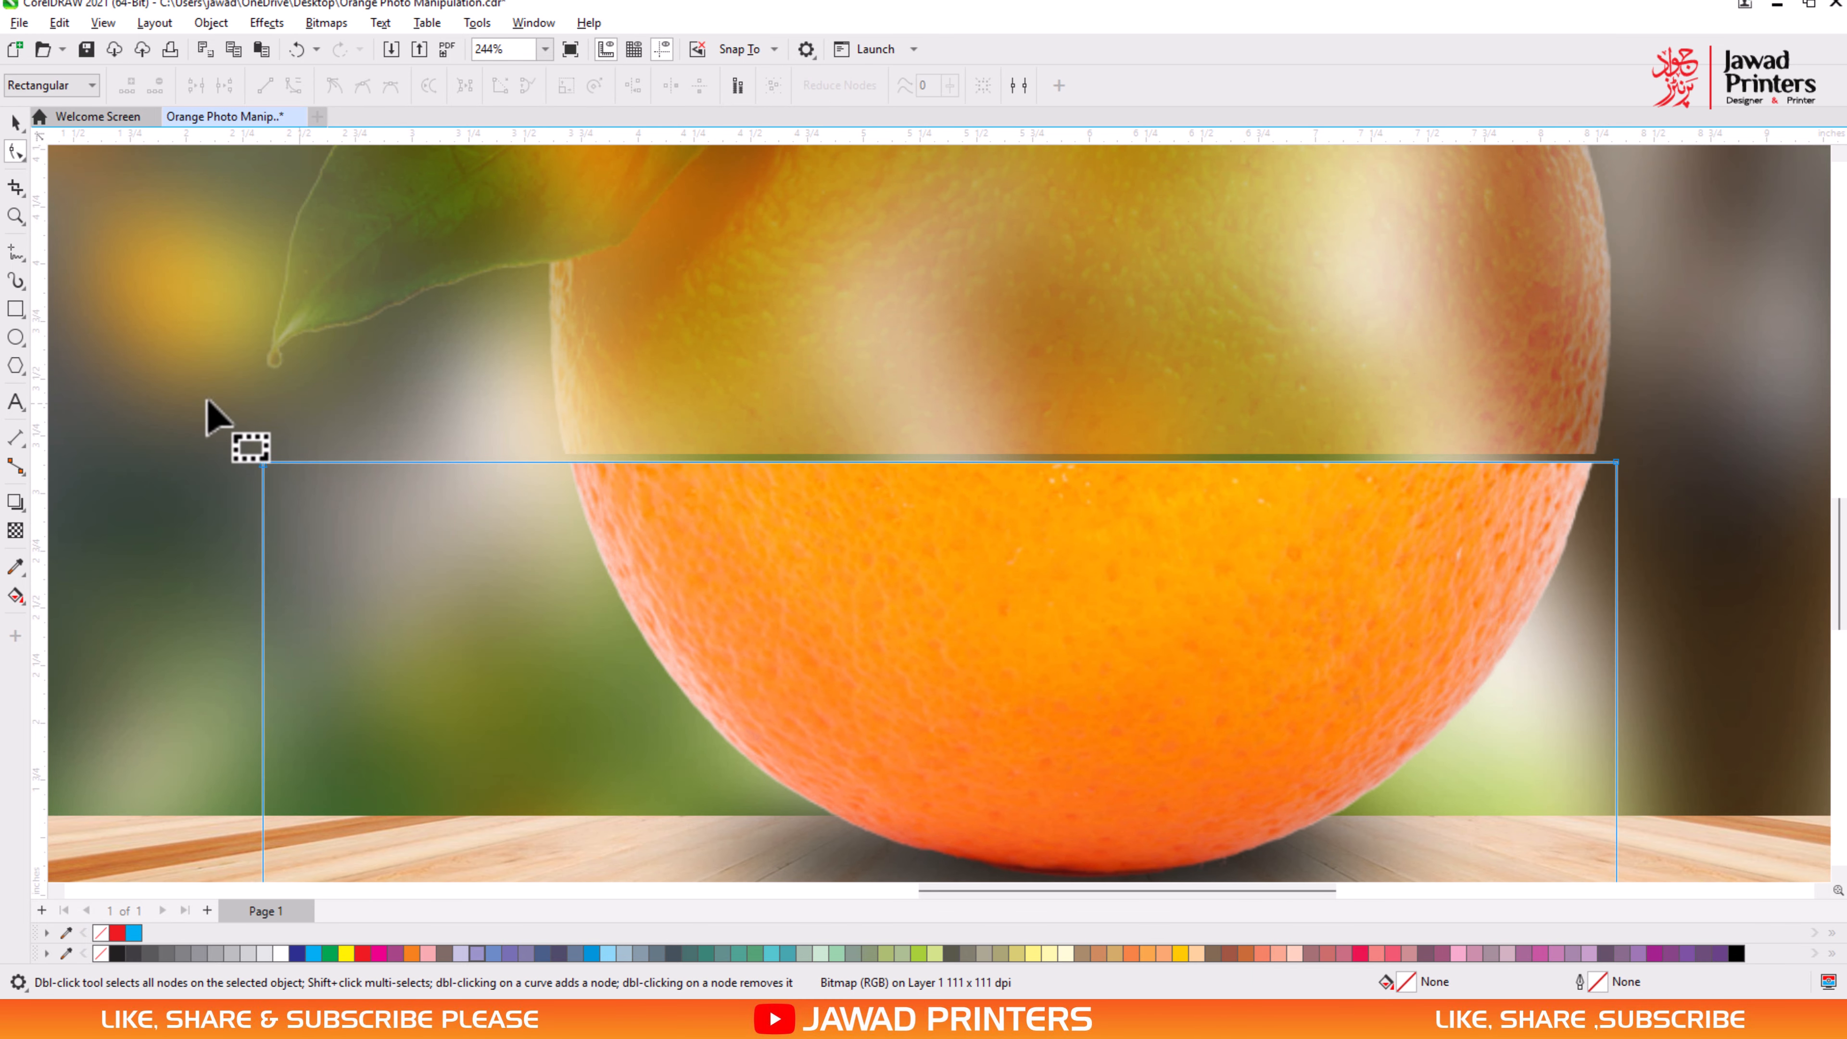
drag(207, 413, 1783, 633)
drag(1616, 464, 1617, 448)
key(space)
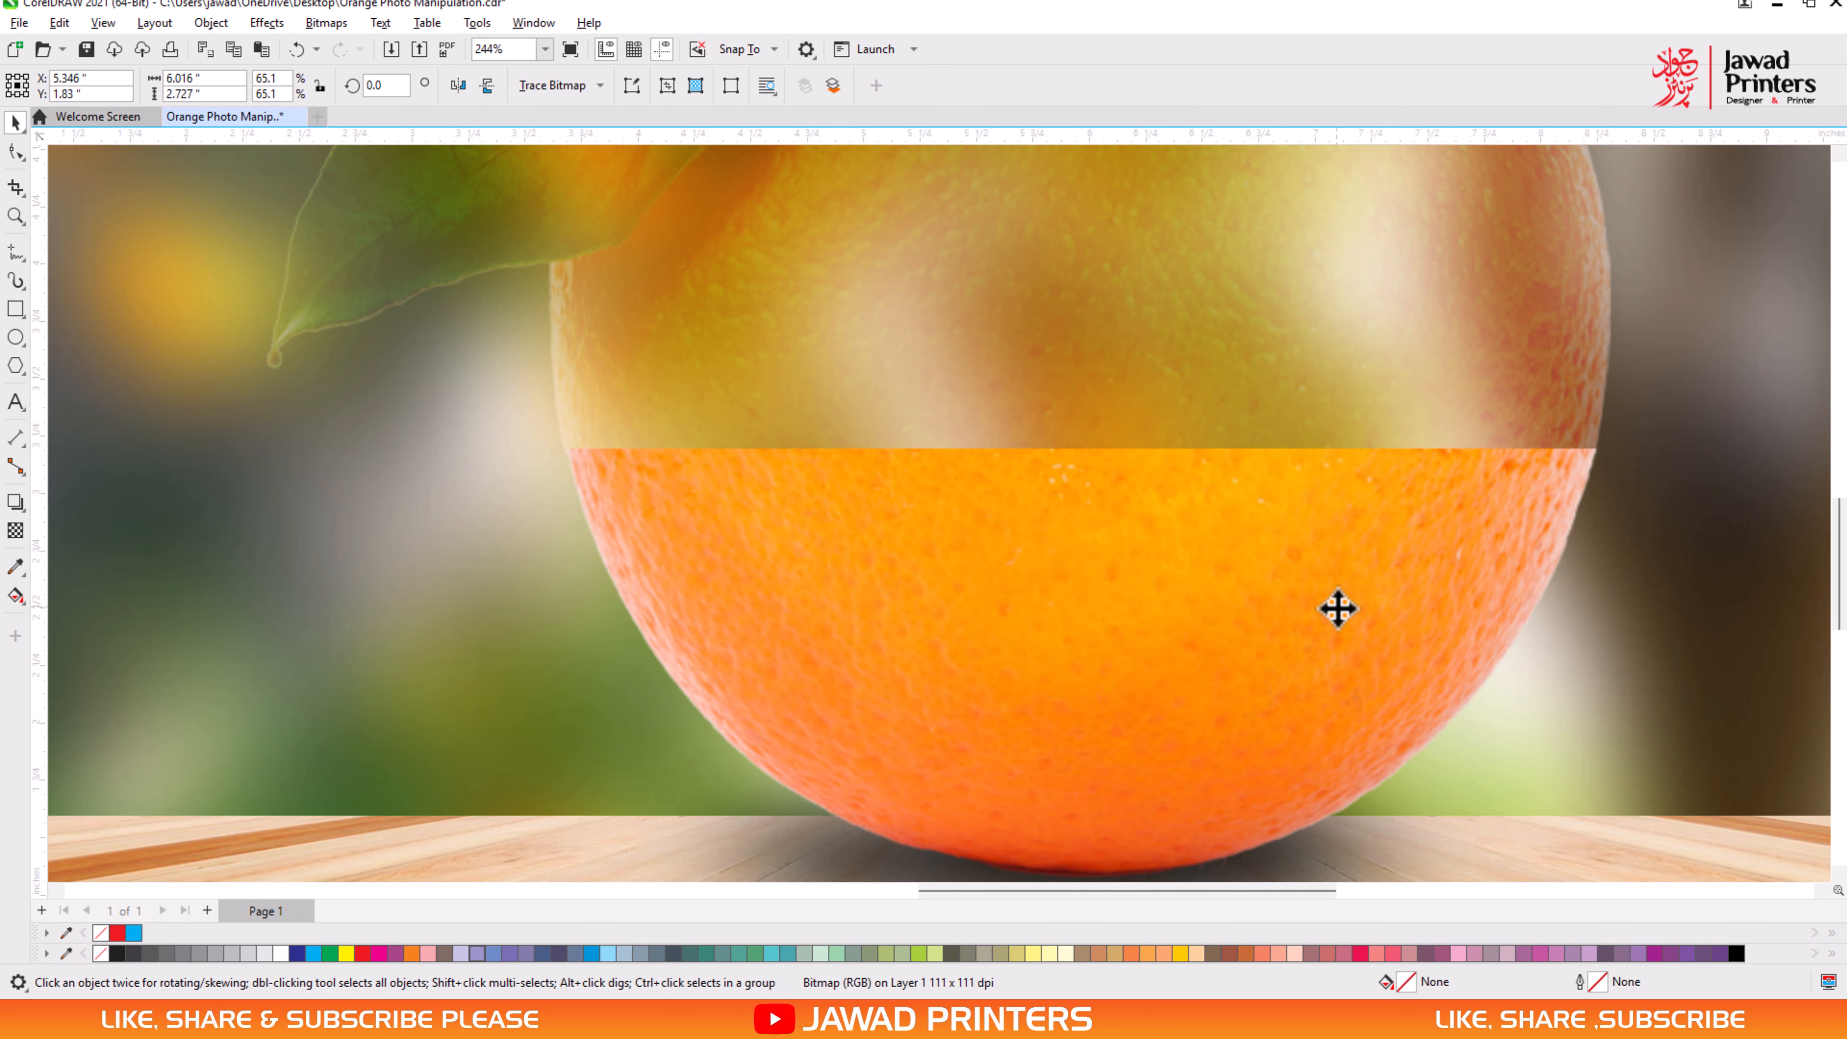
- Move the orange slice from the assets onto the middle of the fruit and bring it to the front of the layer
click(1110, 673)
scroll(1091, 674, down, 4)
scroll(512, 731, down, 1)
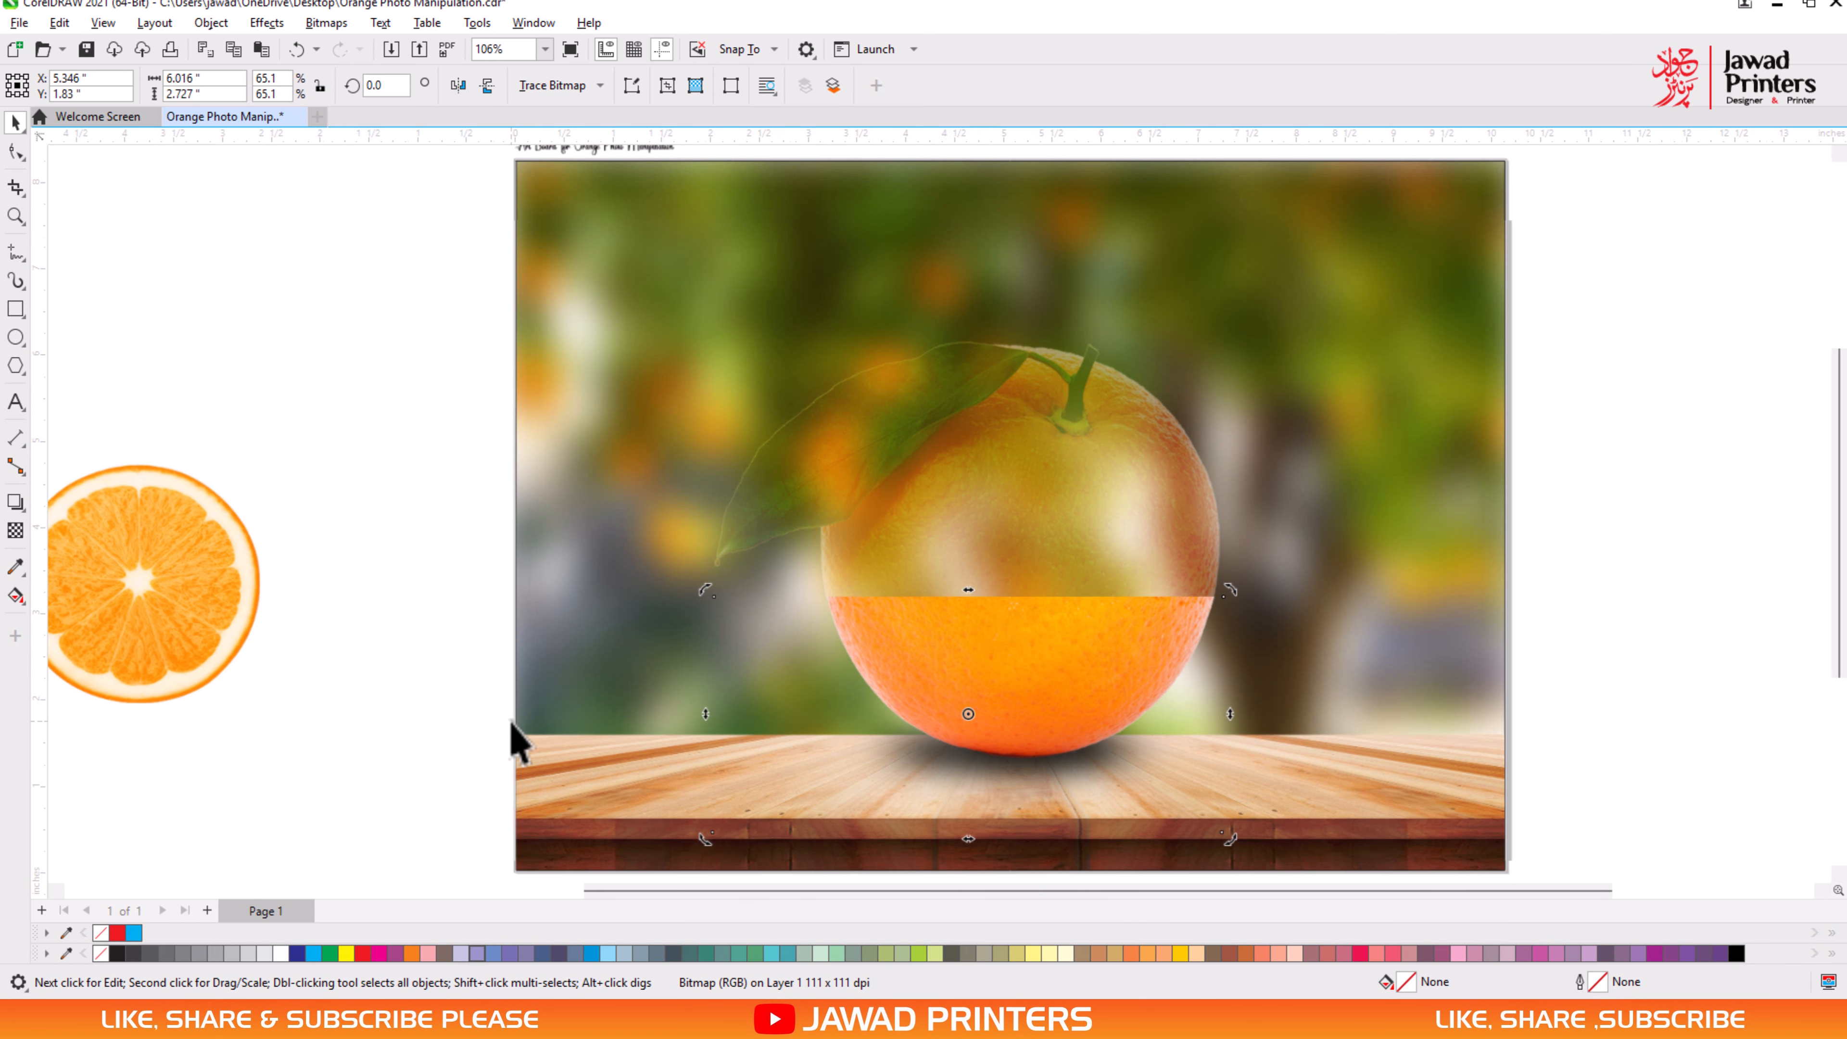
drag(214, 611, 1035, 581)
right_click(1022, 564)
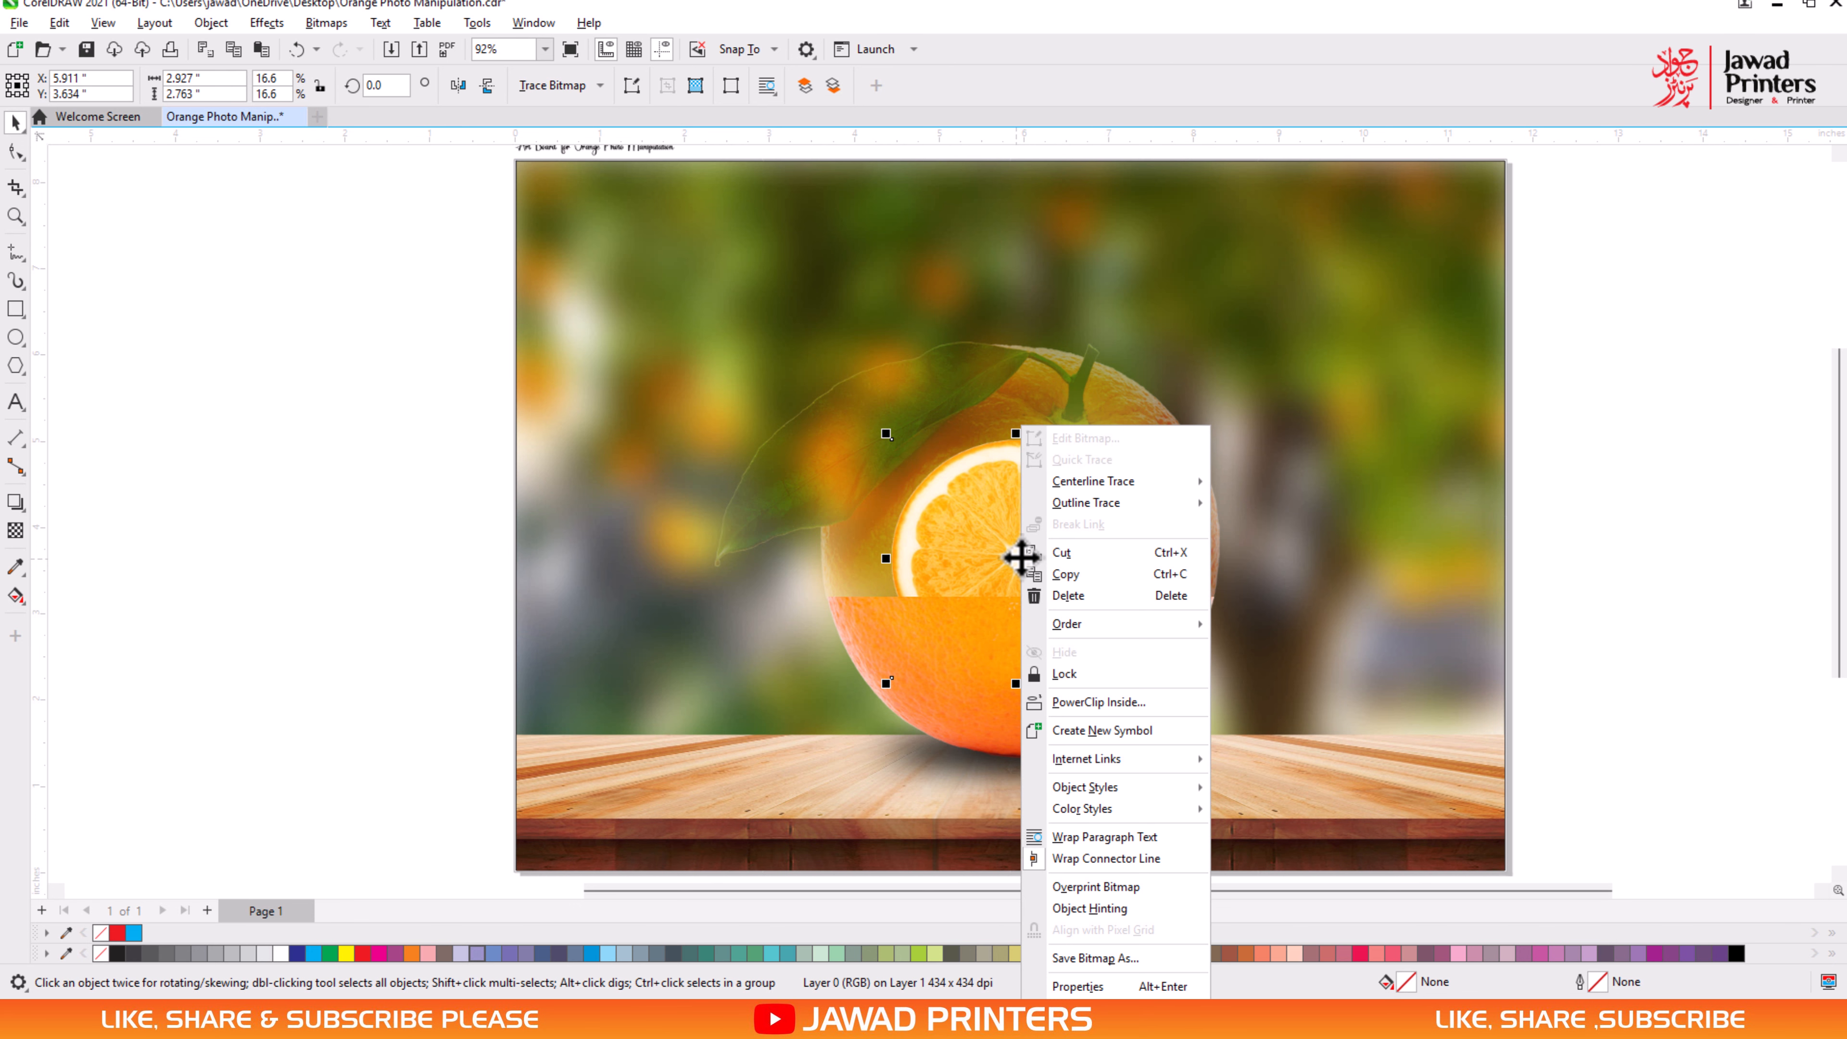
mouse_move(1142, 626)
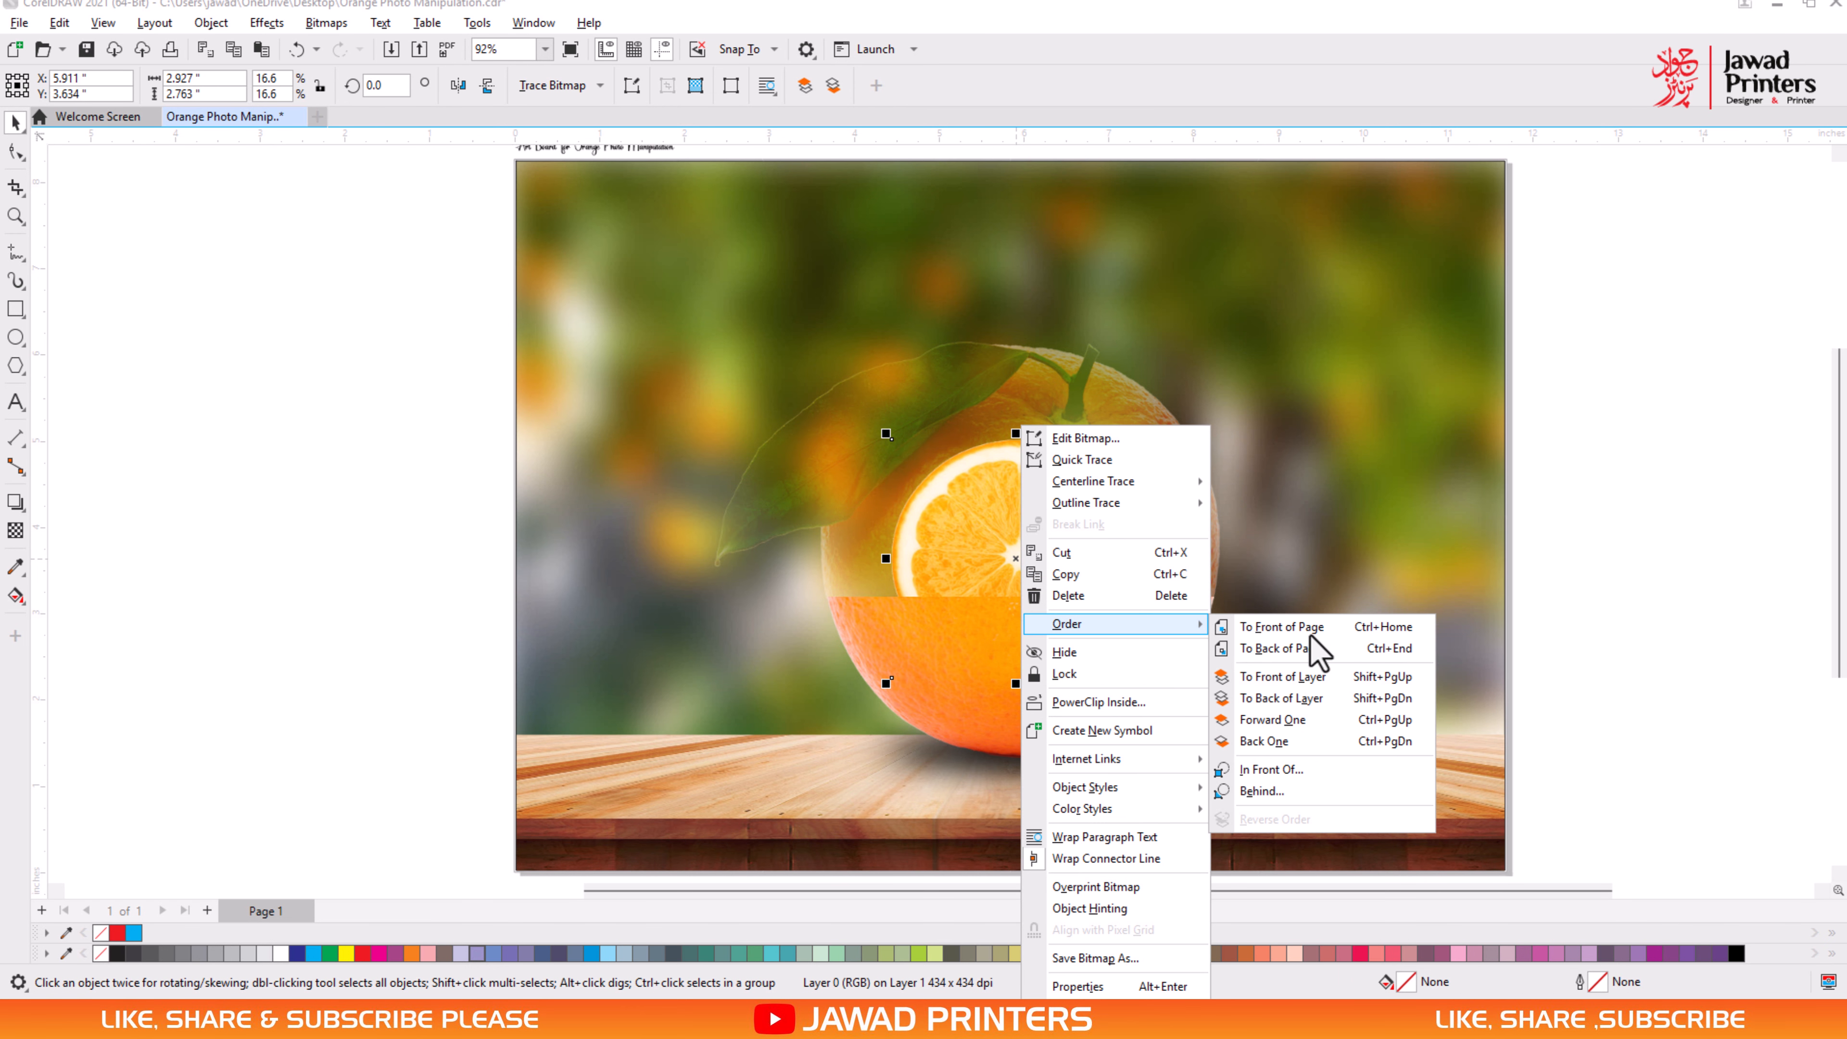
click(1302, 698)
scroll(1080, 654, up, 2)
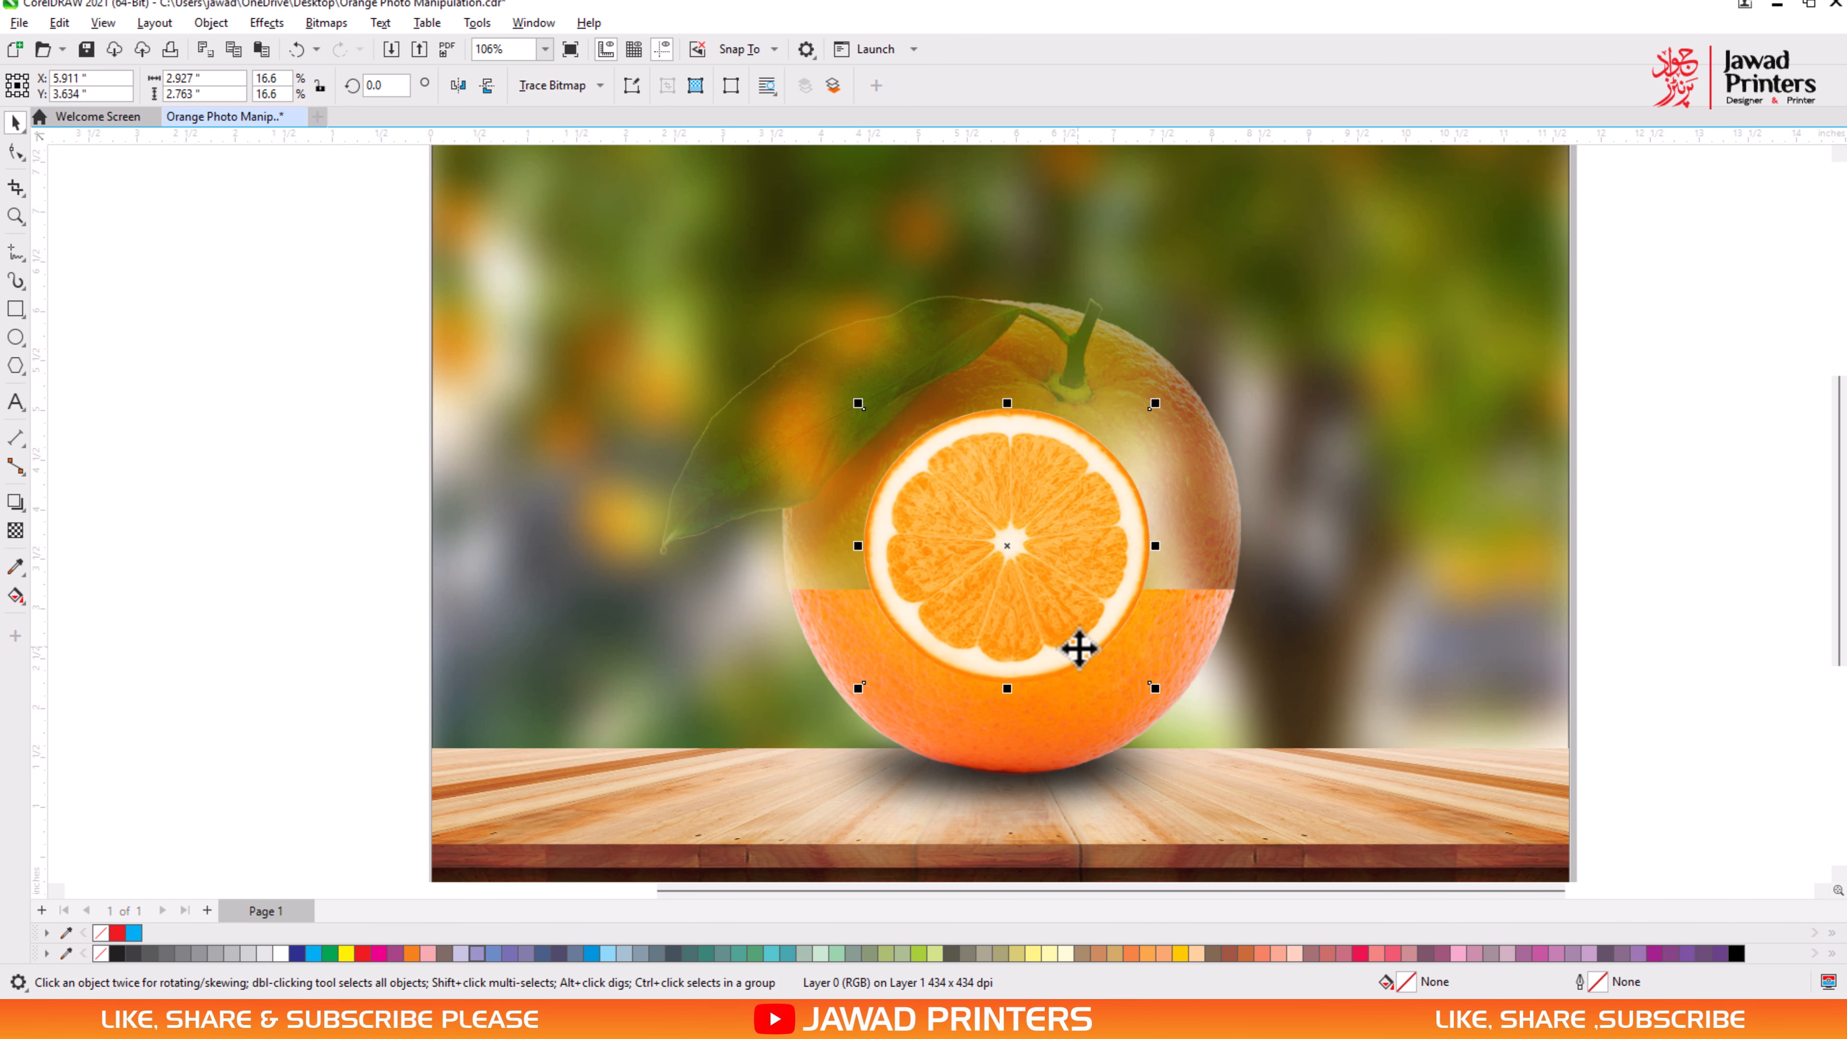
- Flatten and widen the slice into an ellipse about 4.58 in wide and 1.66 in high, and lower it over the cut
scroll(1080, 649, up, 2)
drag(984, 697, 1001, 556)
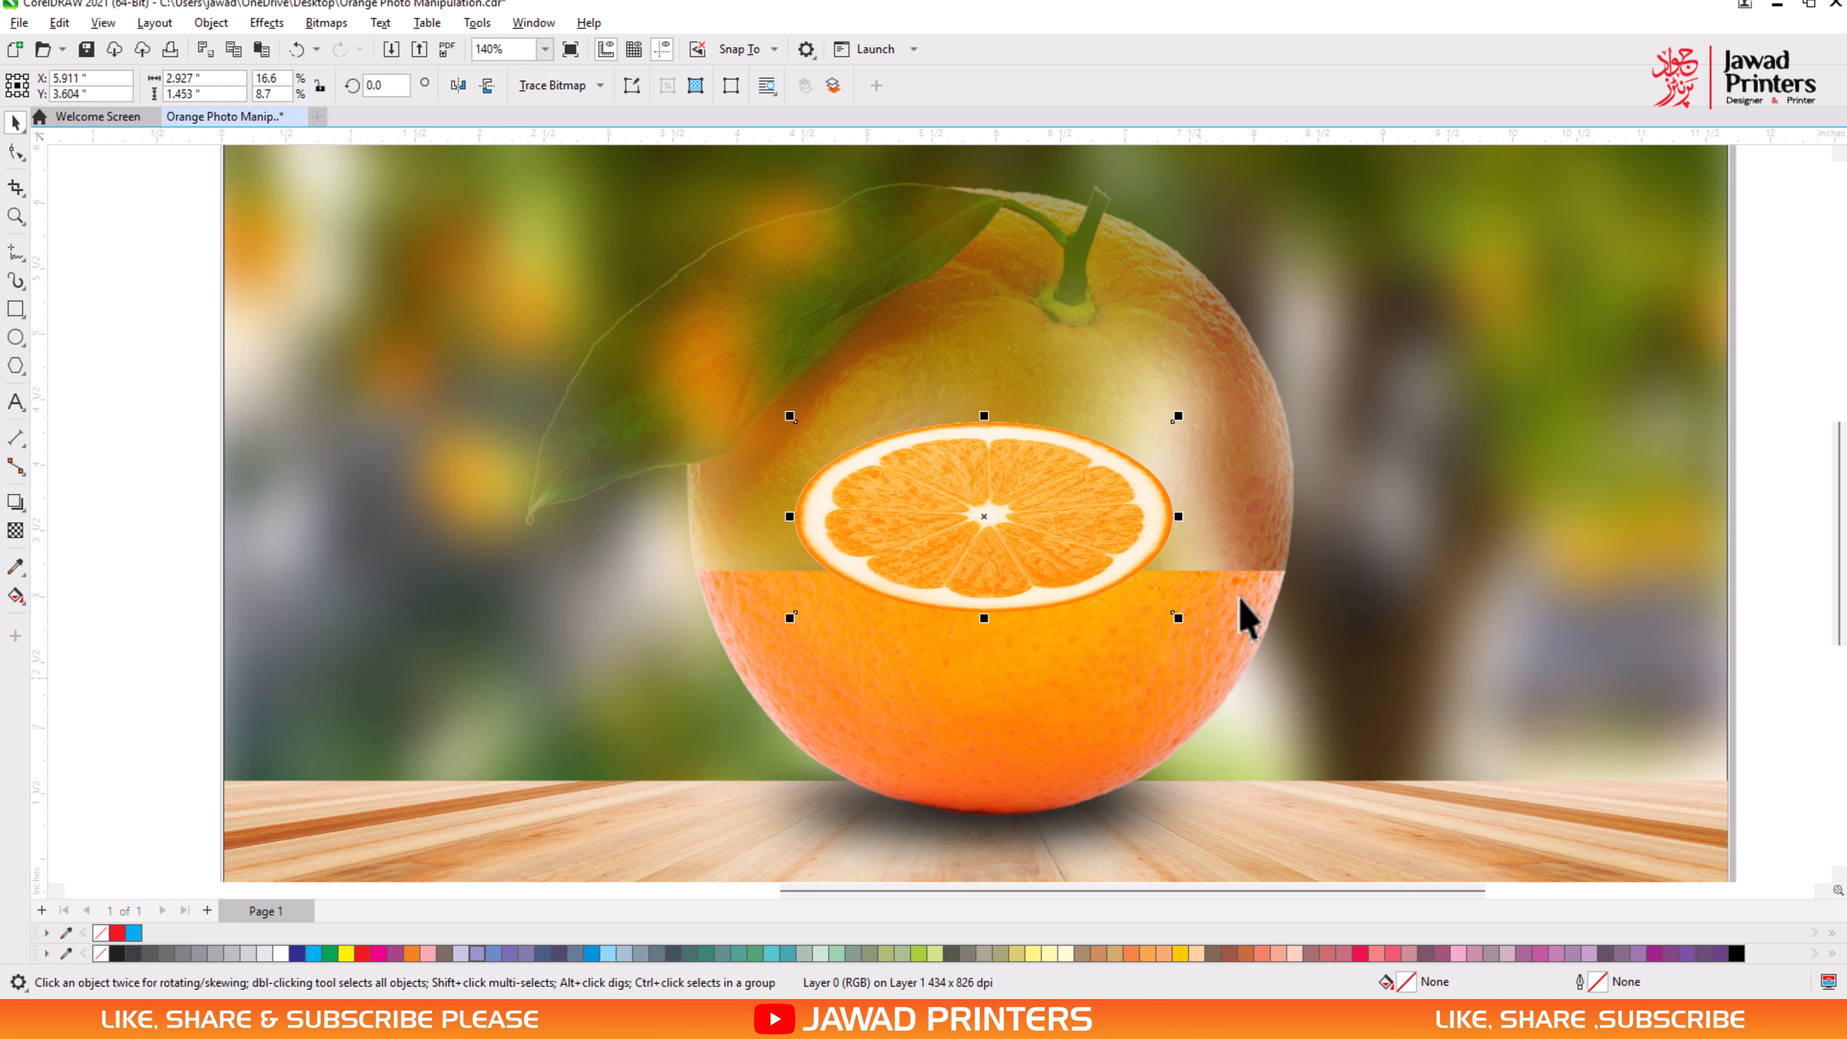
drag(1197, 522, 1283, 516)
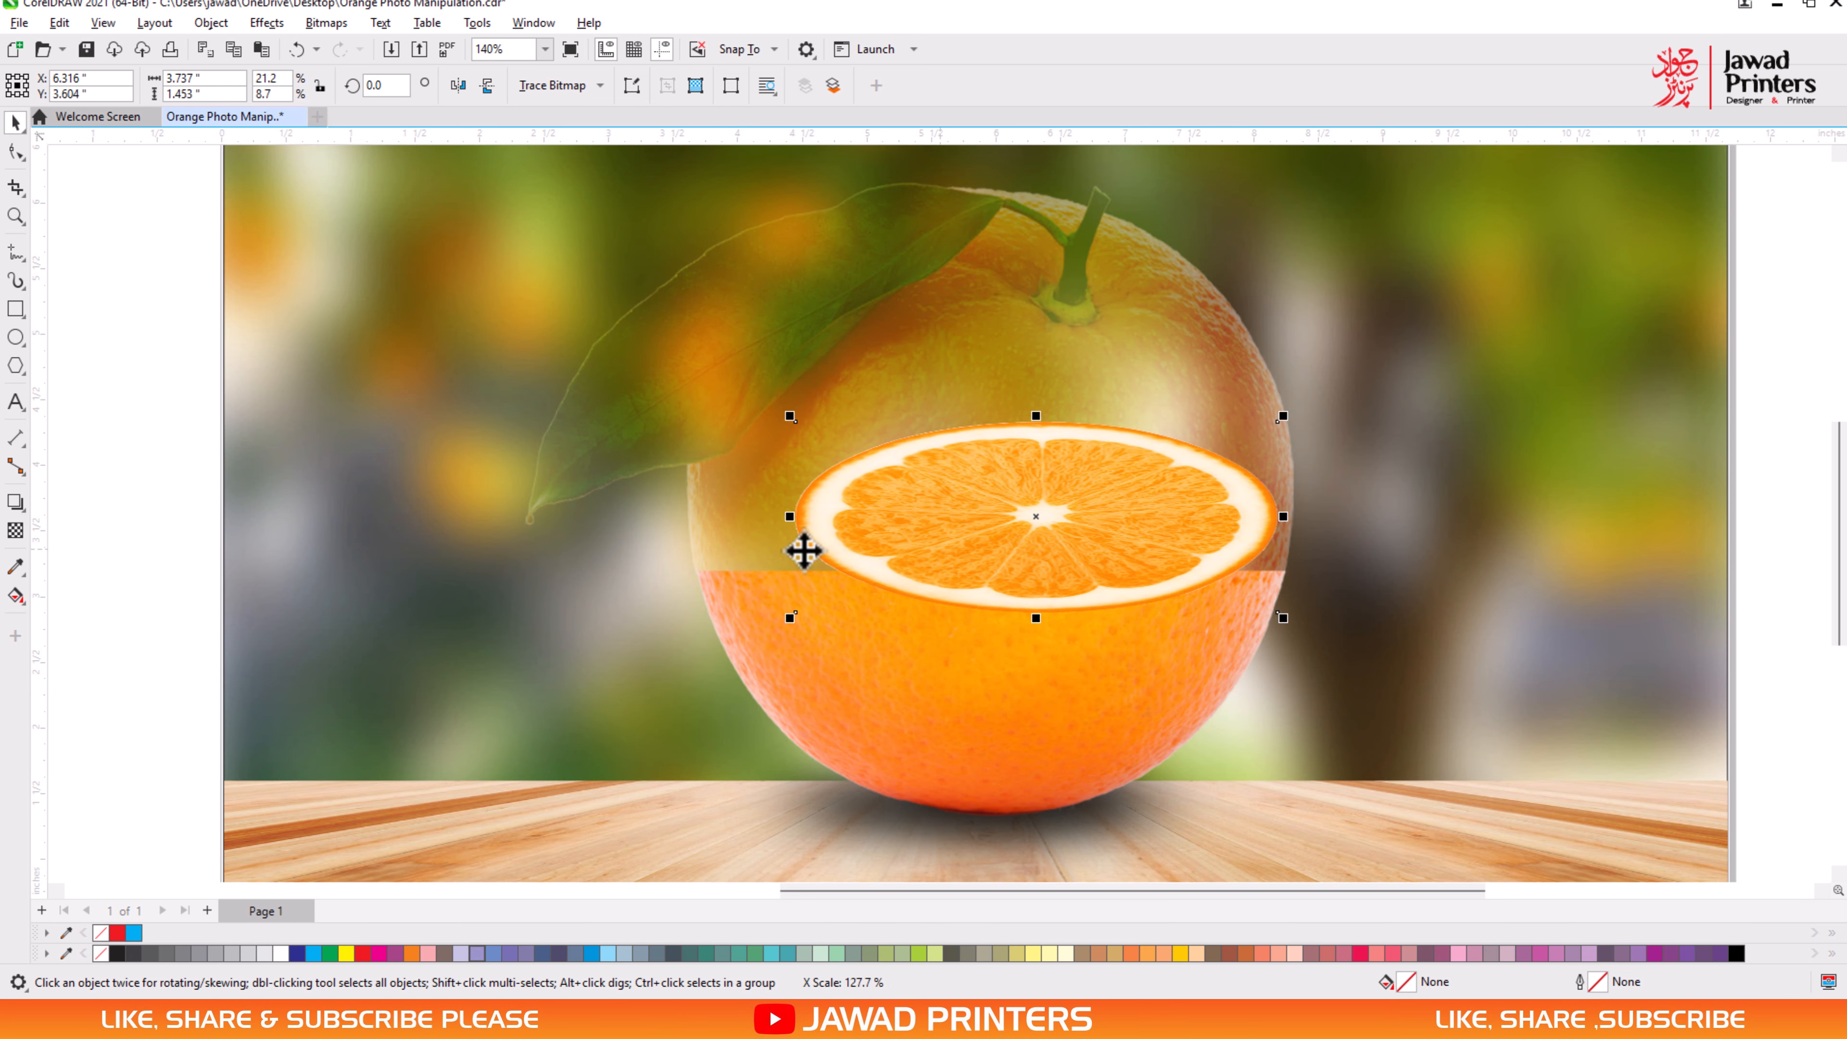
drag(790, 518, 681, 517)
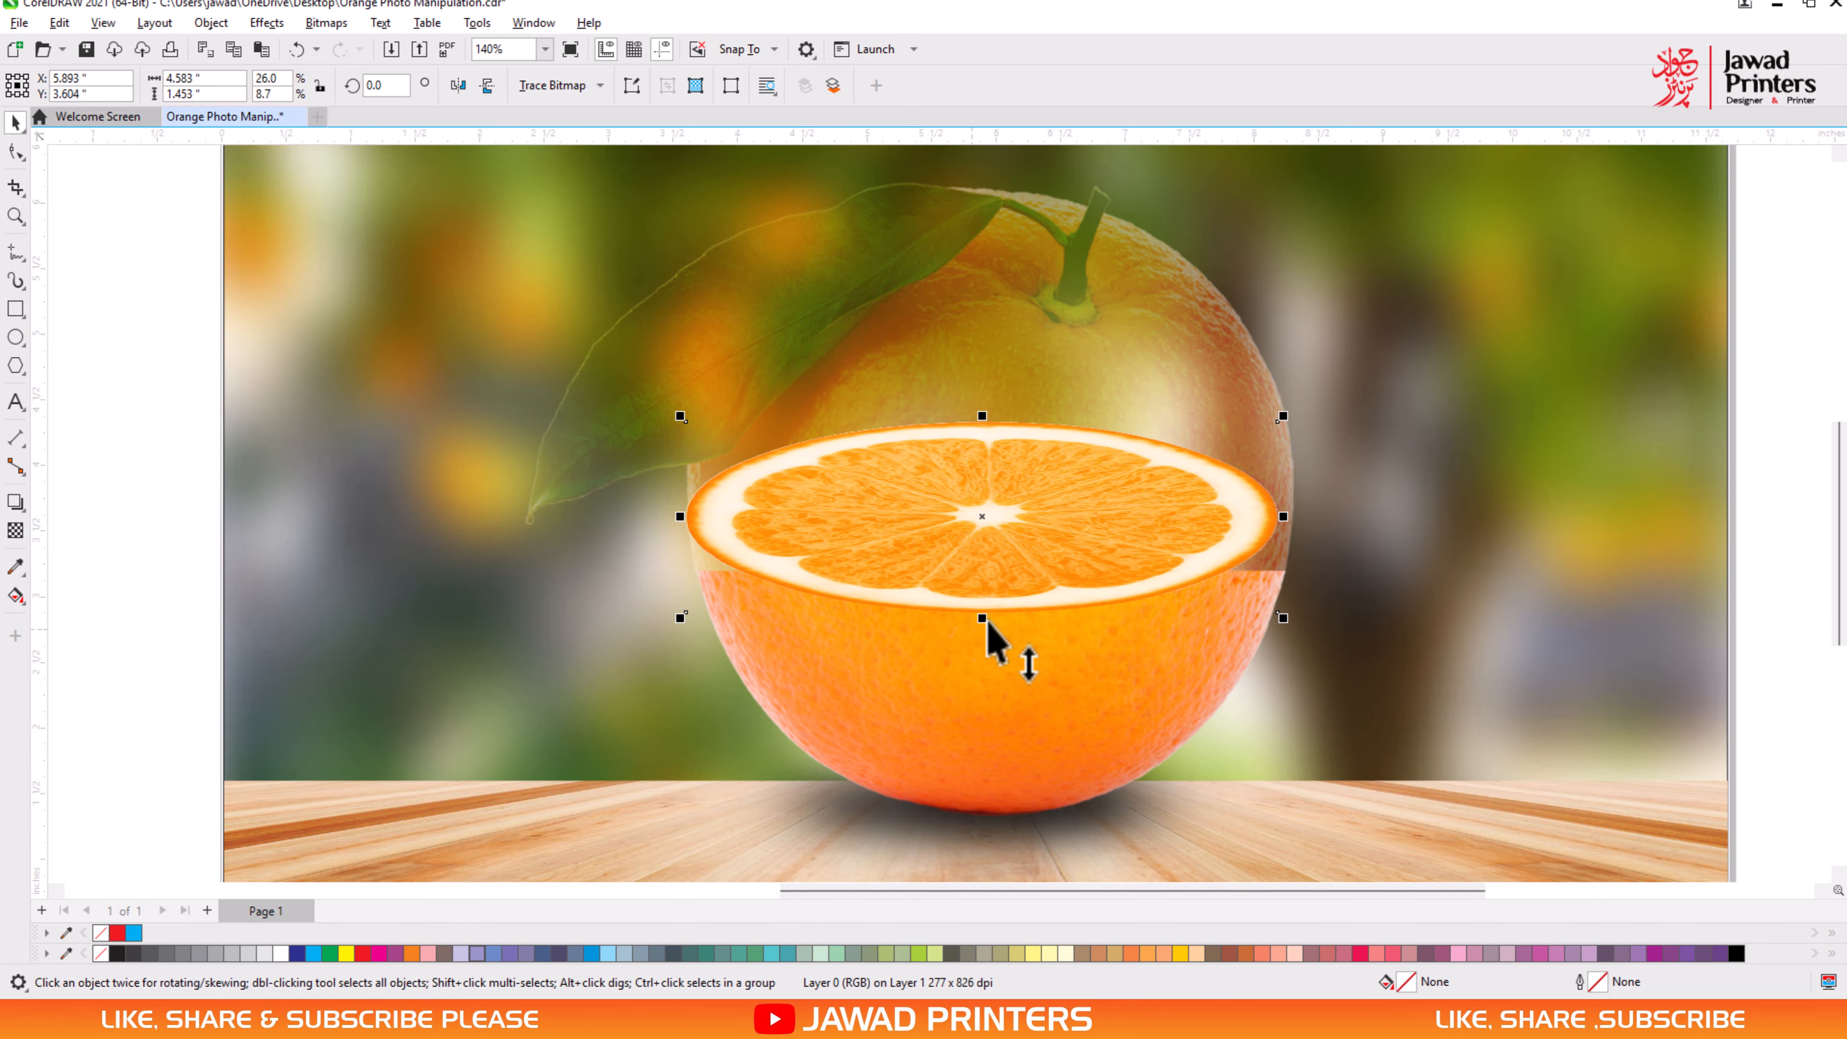
drag(981, 623, 982, 650)
drag(1015, 581, 1047, 610)
- Try to centre-align the slice with the orange's lower half, and undo the alignment
shift+click(1010, 767)
key(c)
shift+click(1010, 767)
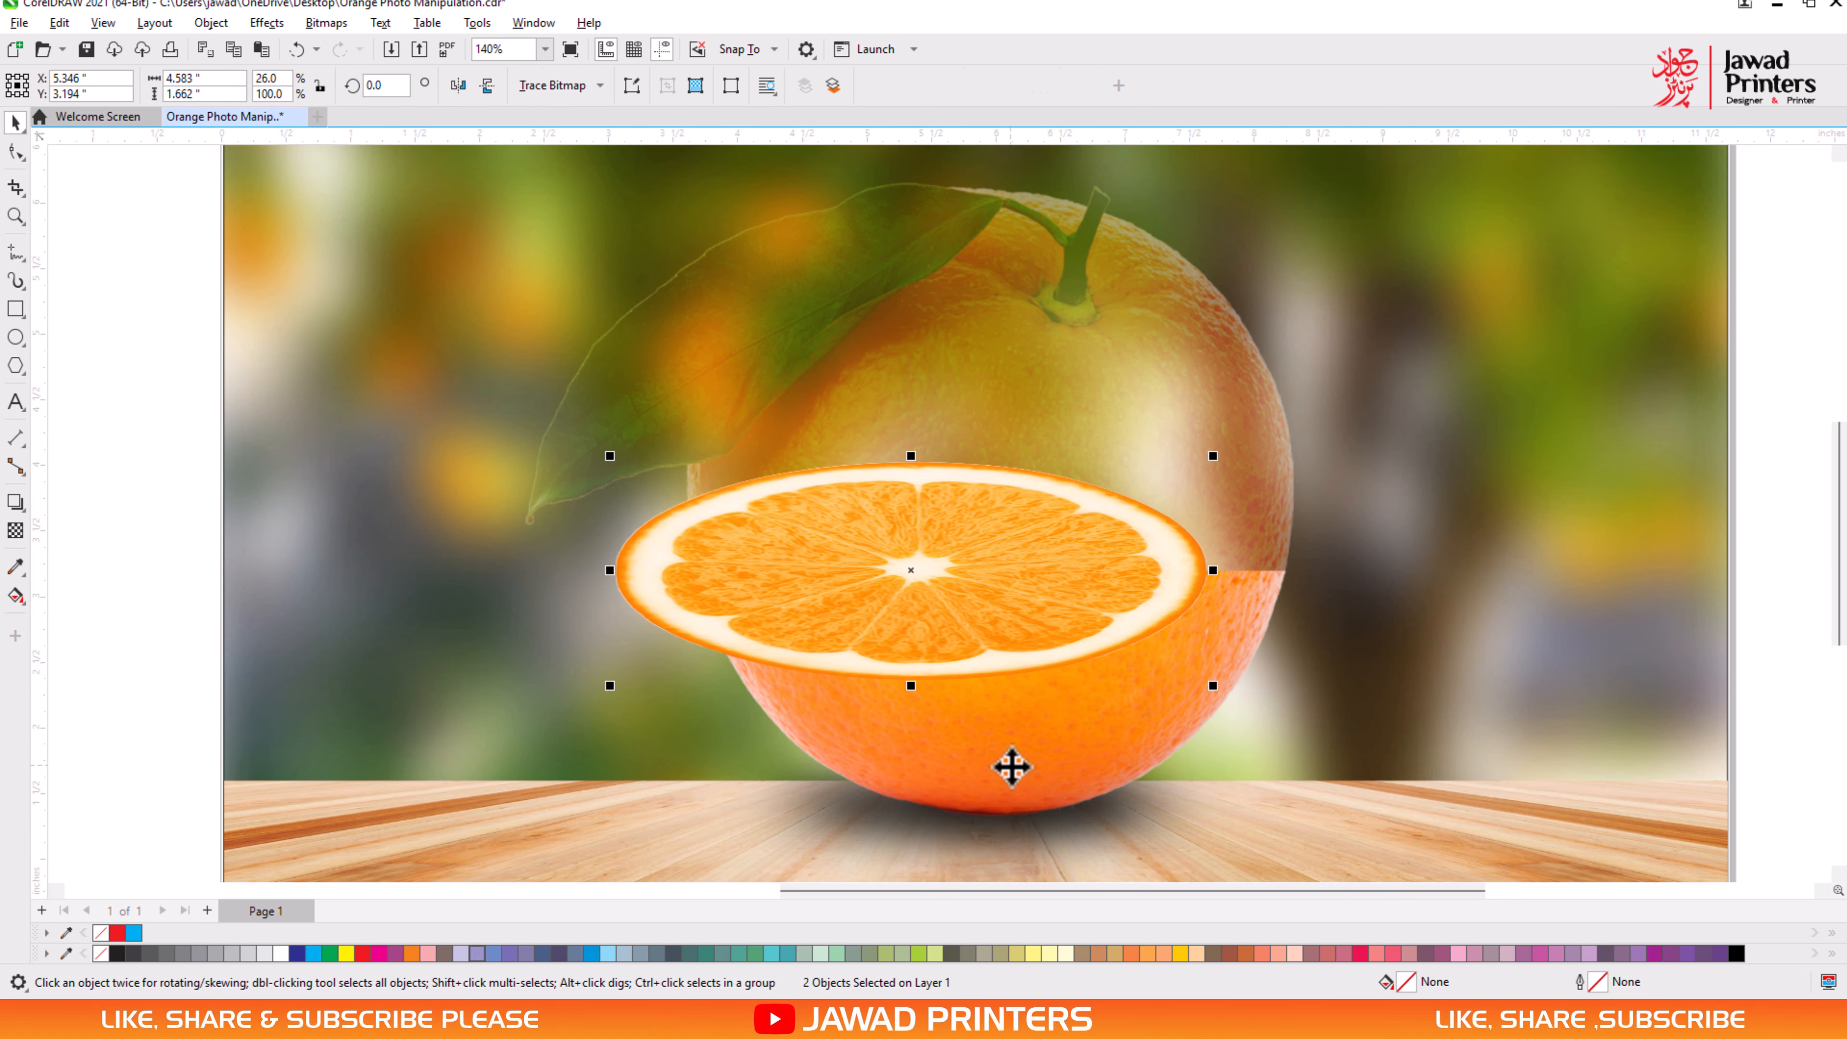
shift+click(1010, 766)
key(ctrl+z)
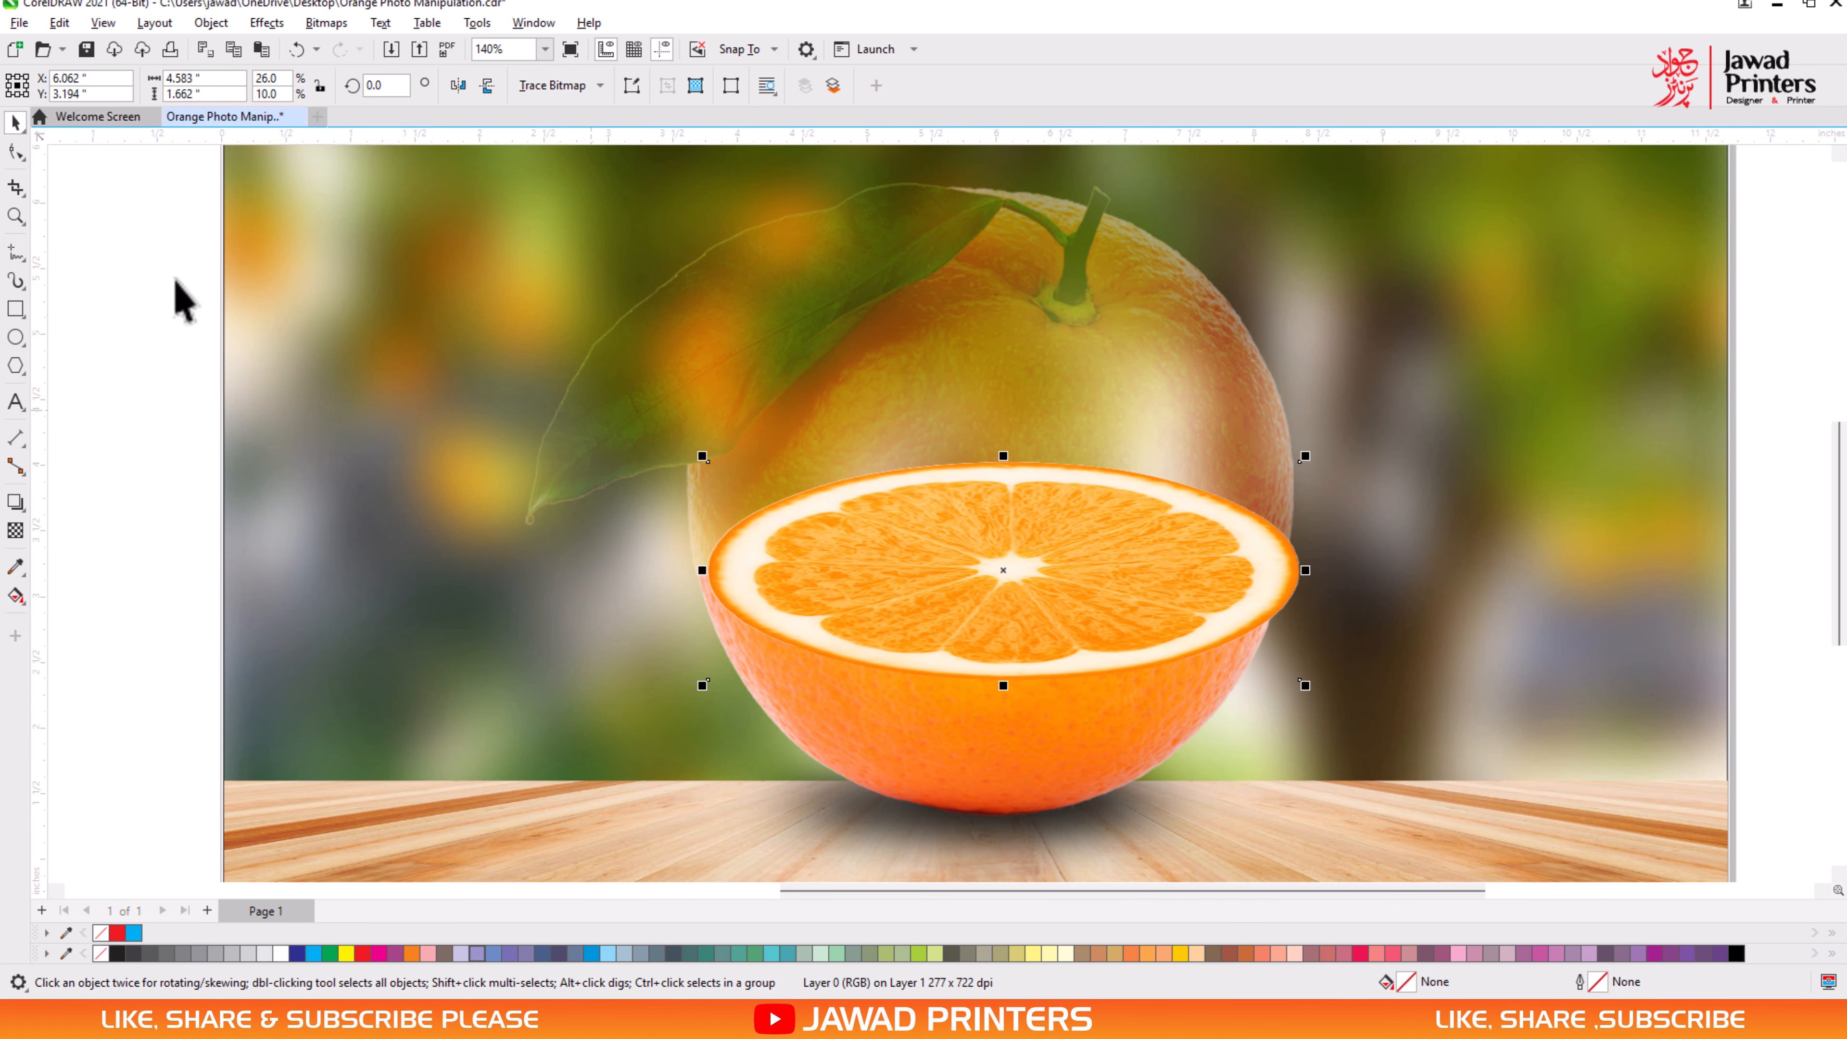
- Flatten the slice to about 1.22 in high and reposition it over the cut edge of the lower half
click(14, 216)
drag(1322, 728, 1322, 728)
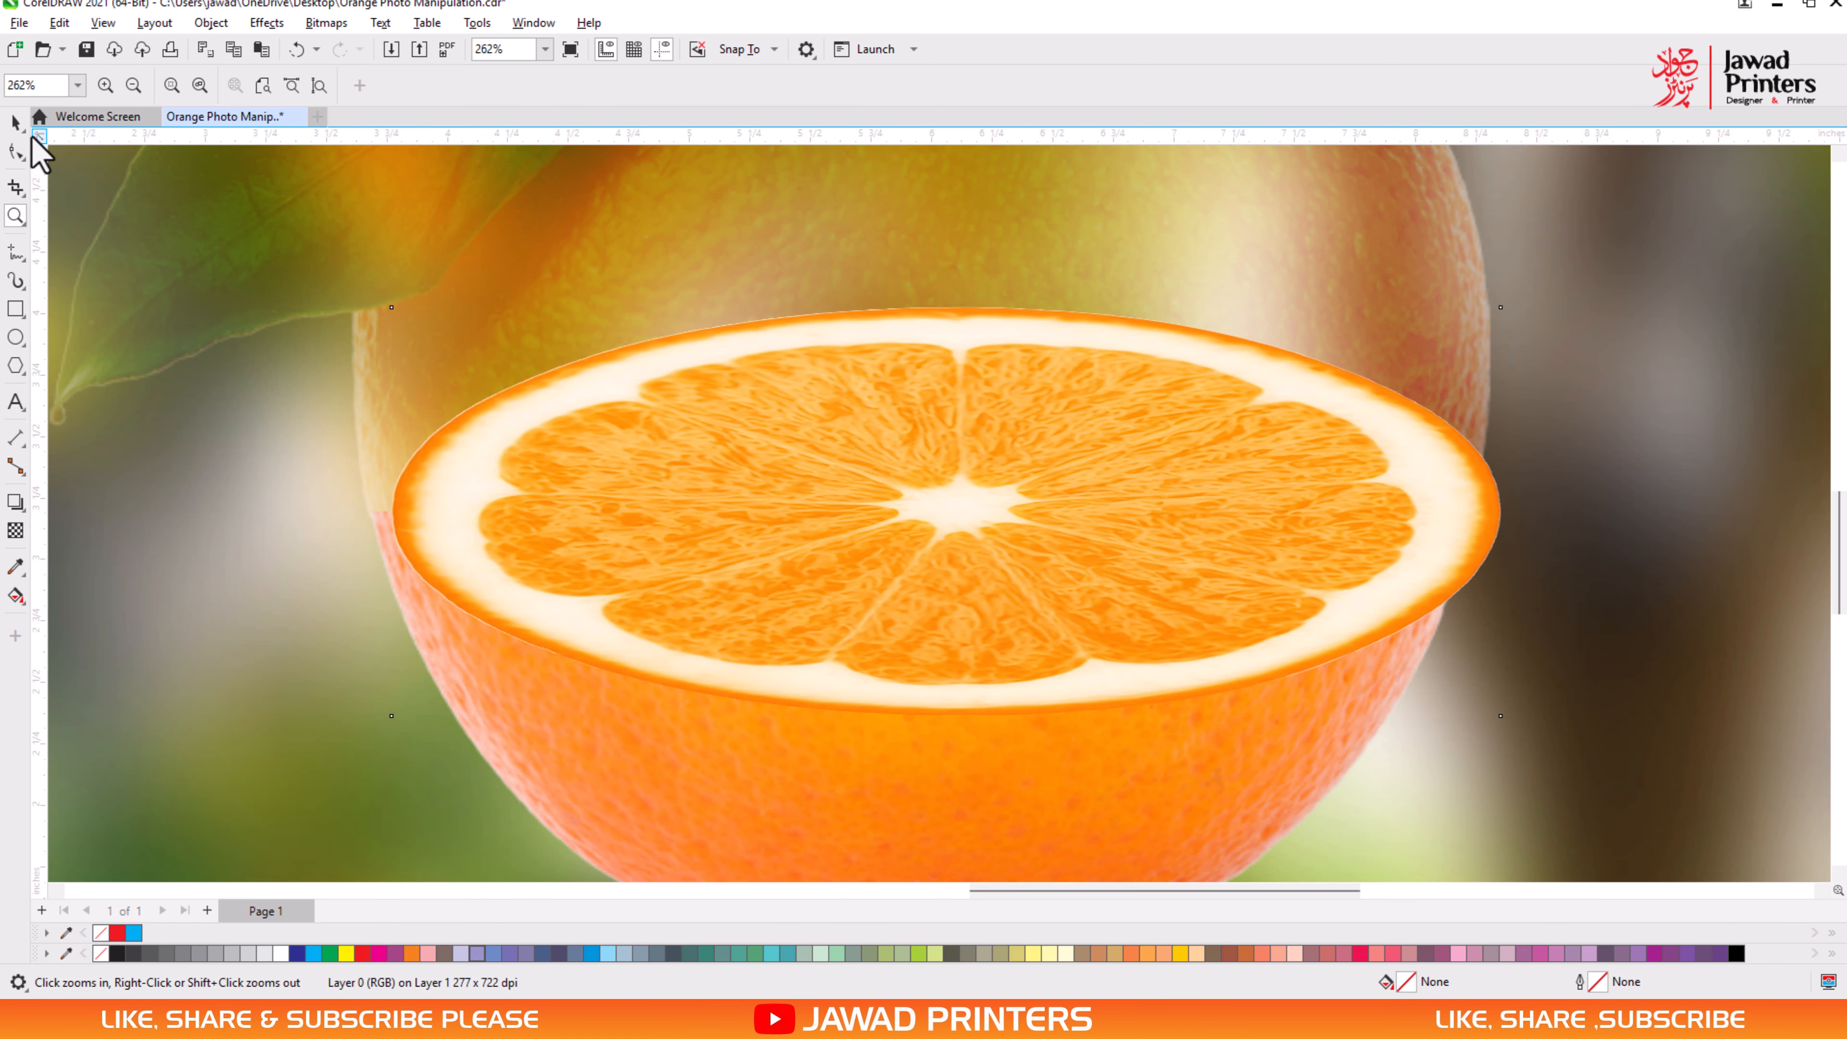
click(7, 129)
drag(1030, 553, 1022, 557)
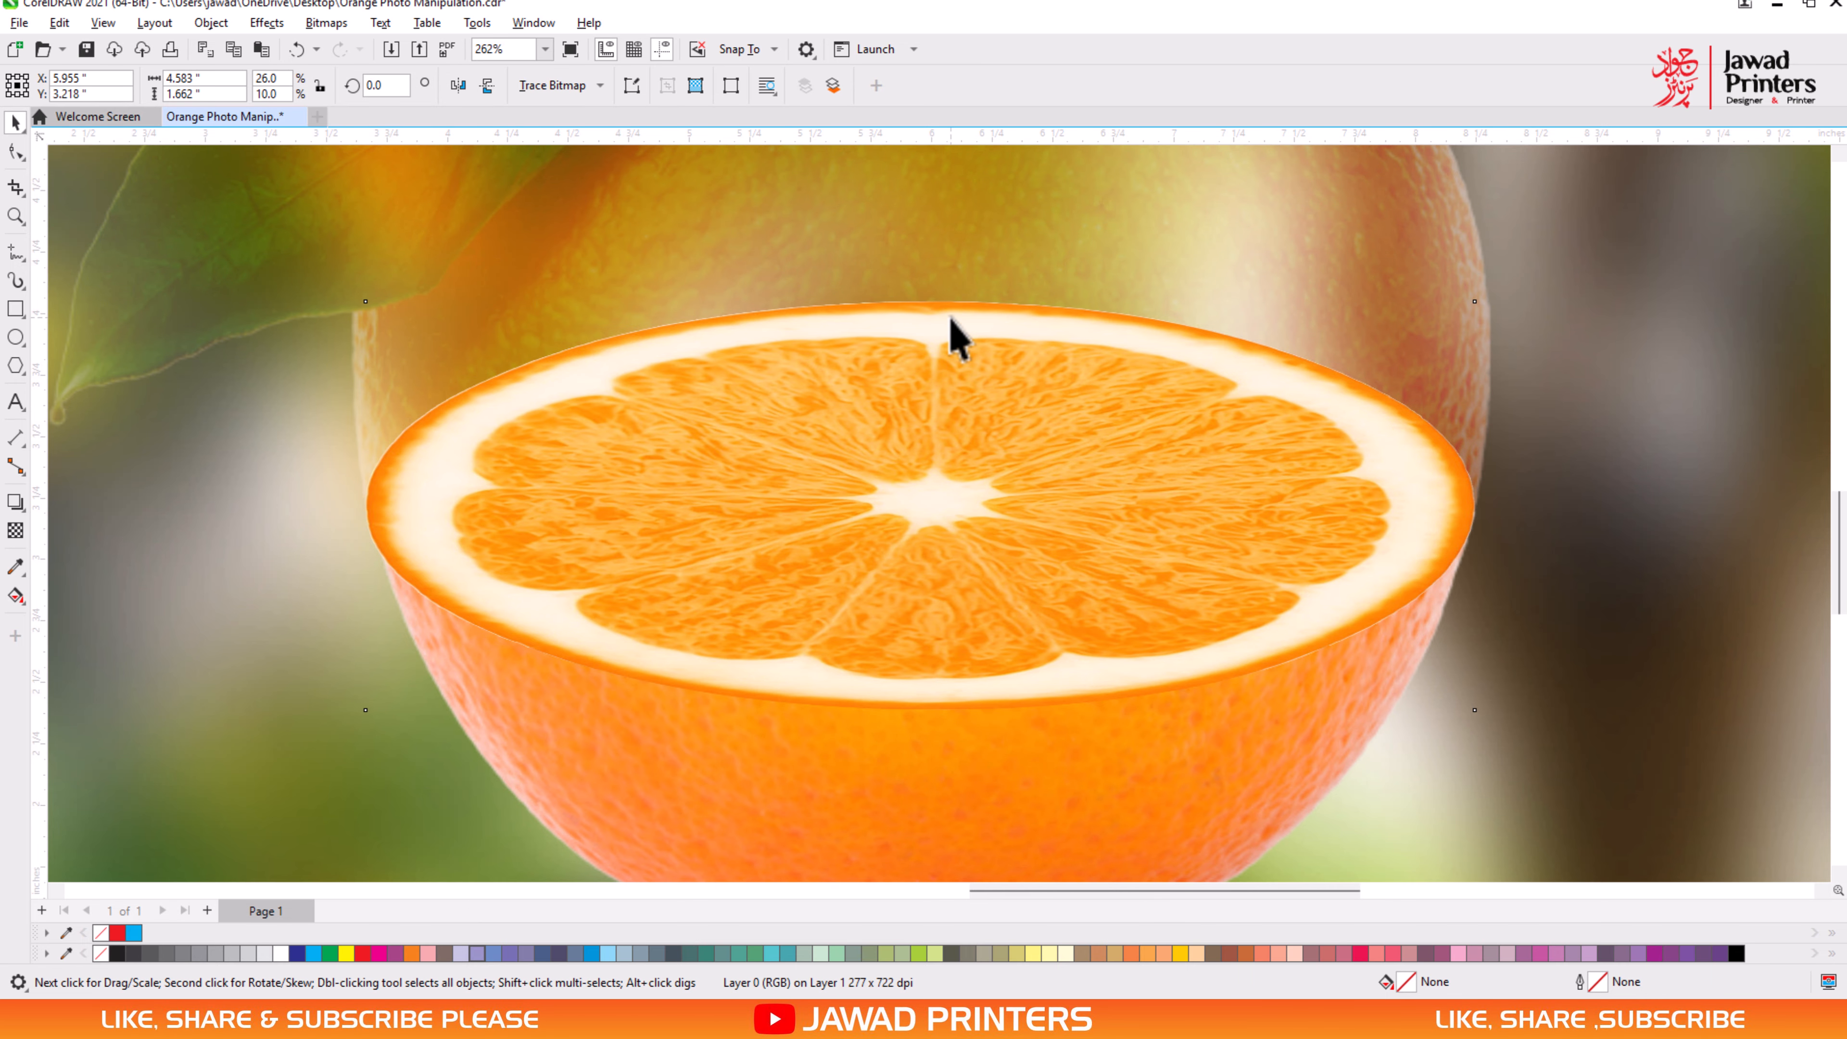
click(930, 300)
drag(919, 297, 921, 405)
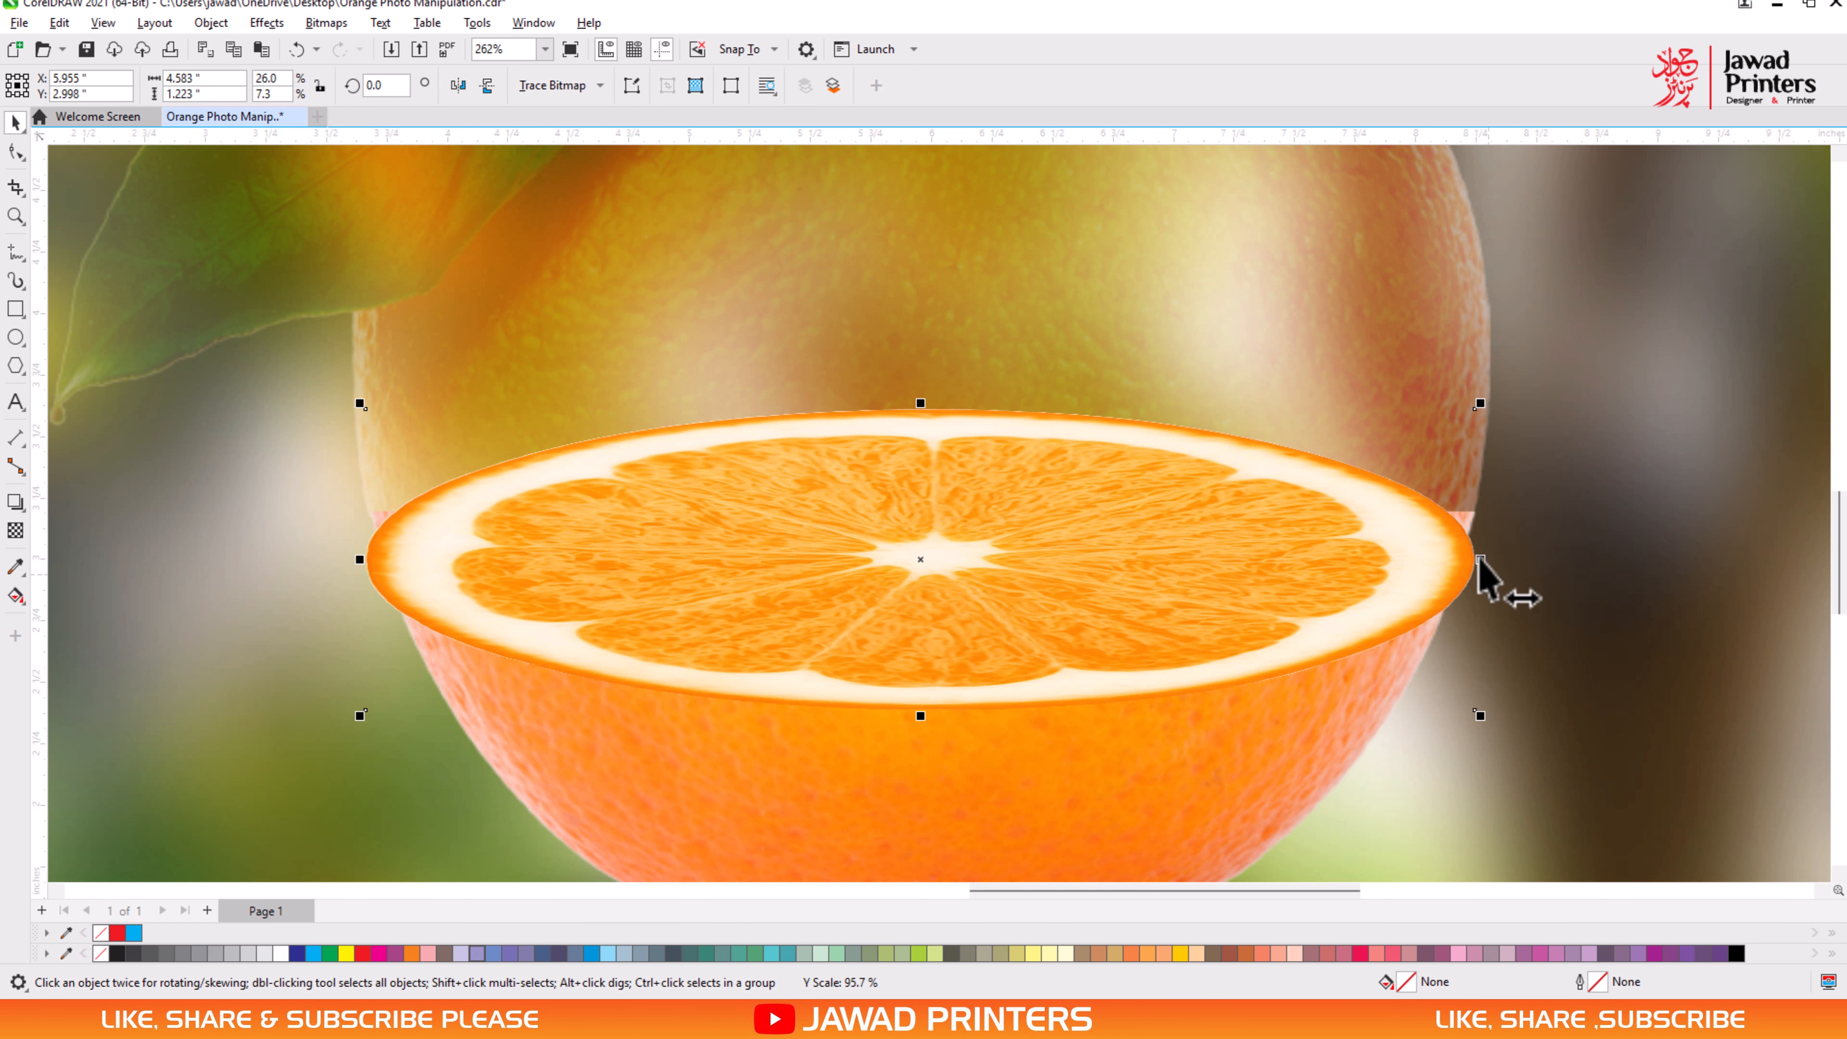
drag(1402, 569, 1484, 540)
drag(941, 557, 957, 560)
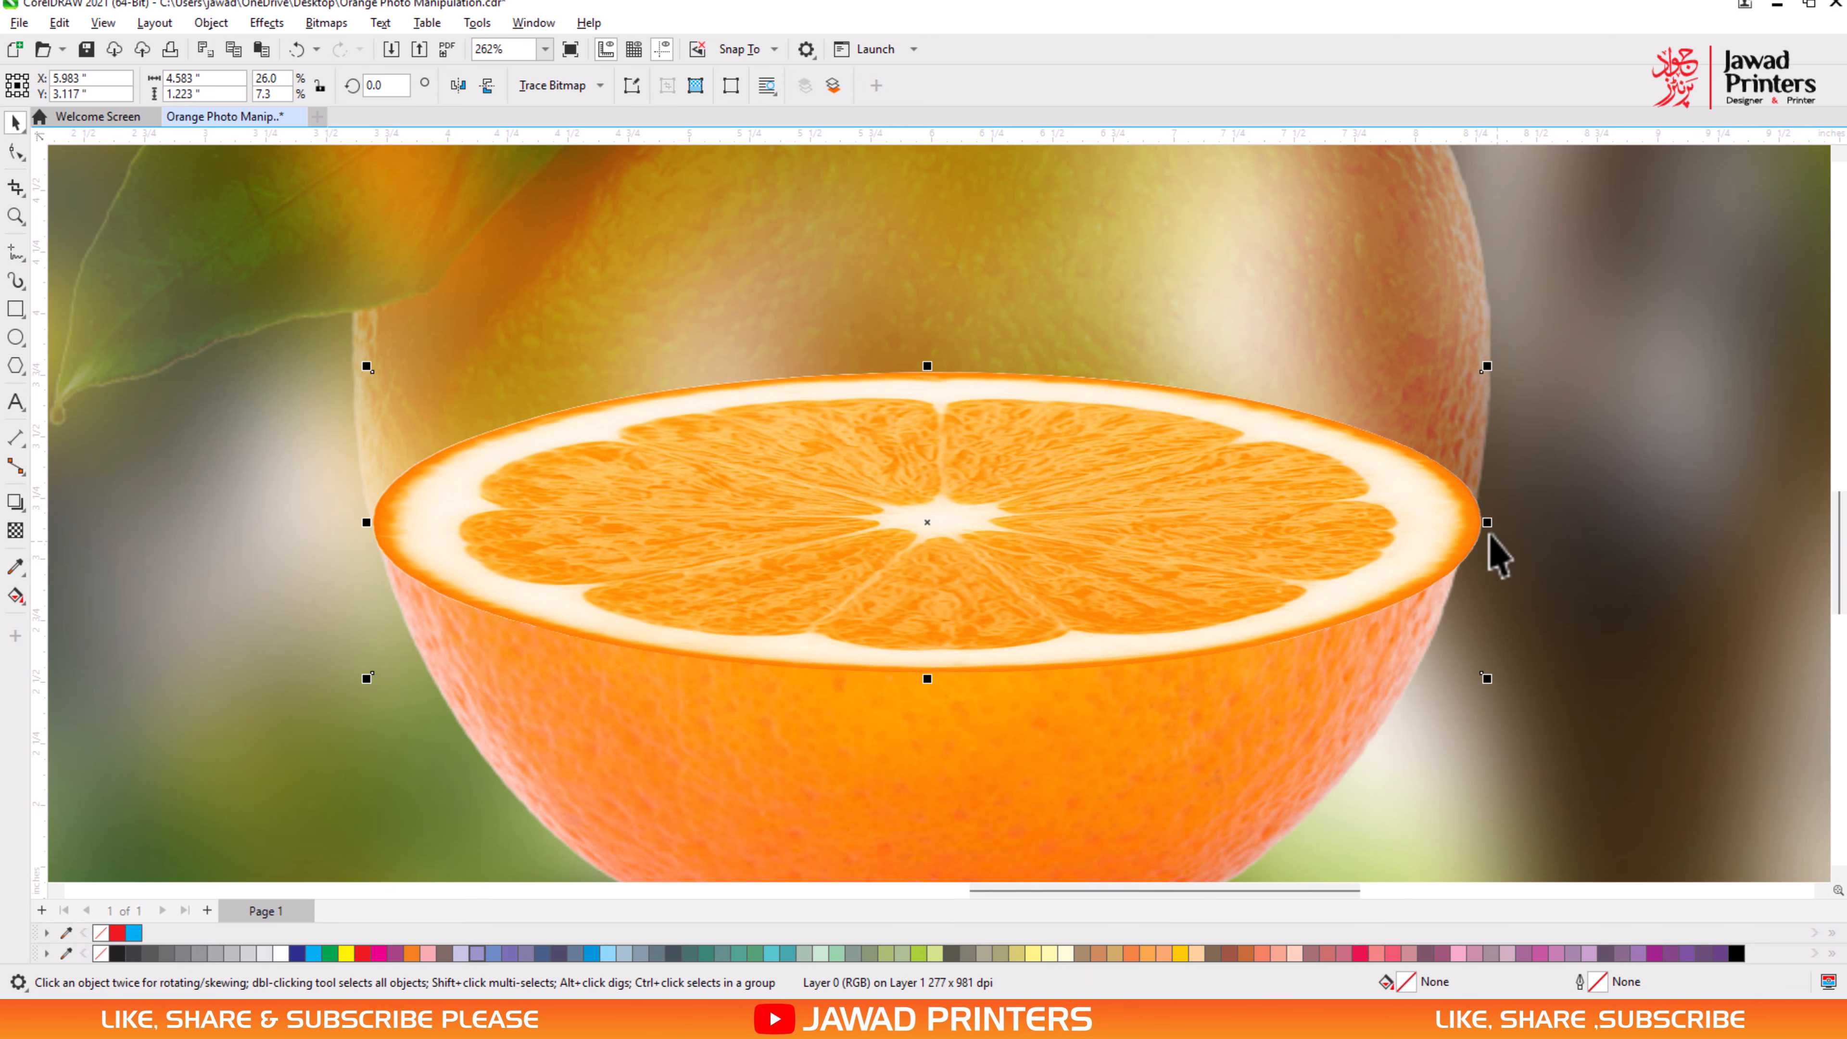
- Fine-tune the slice's width to about 4.55 in so its right end meets the peel edge
drag(1488, 527, 1480, 531)
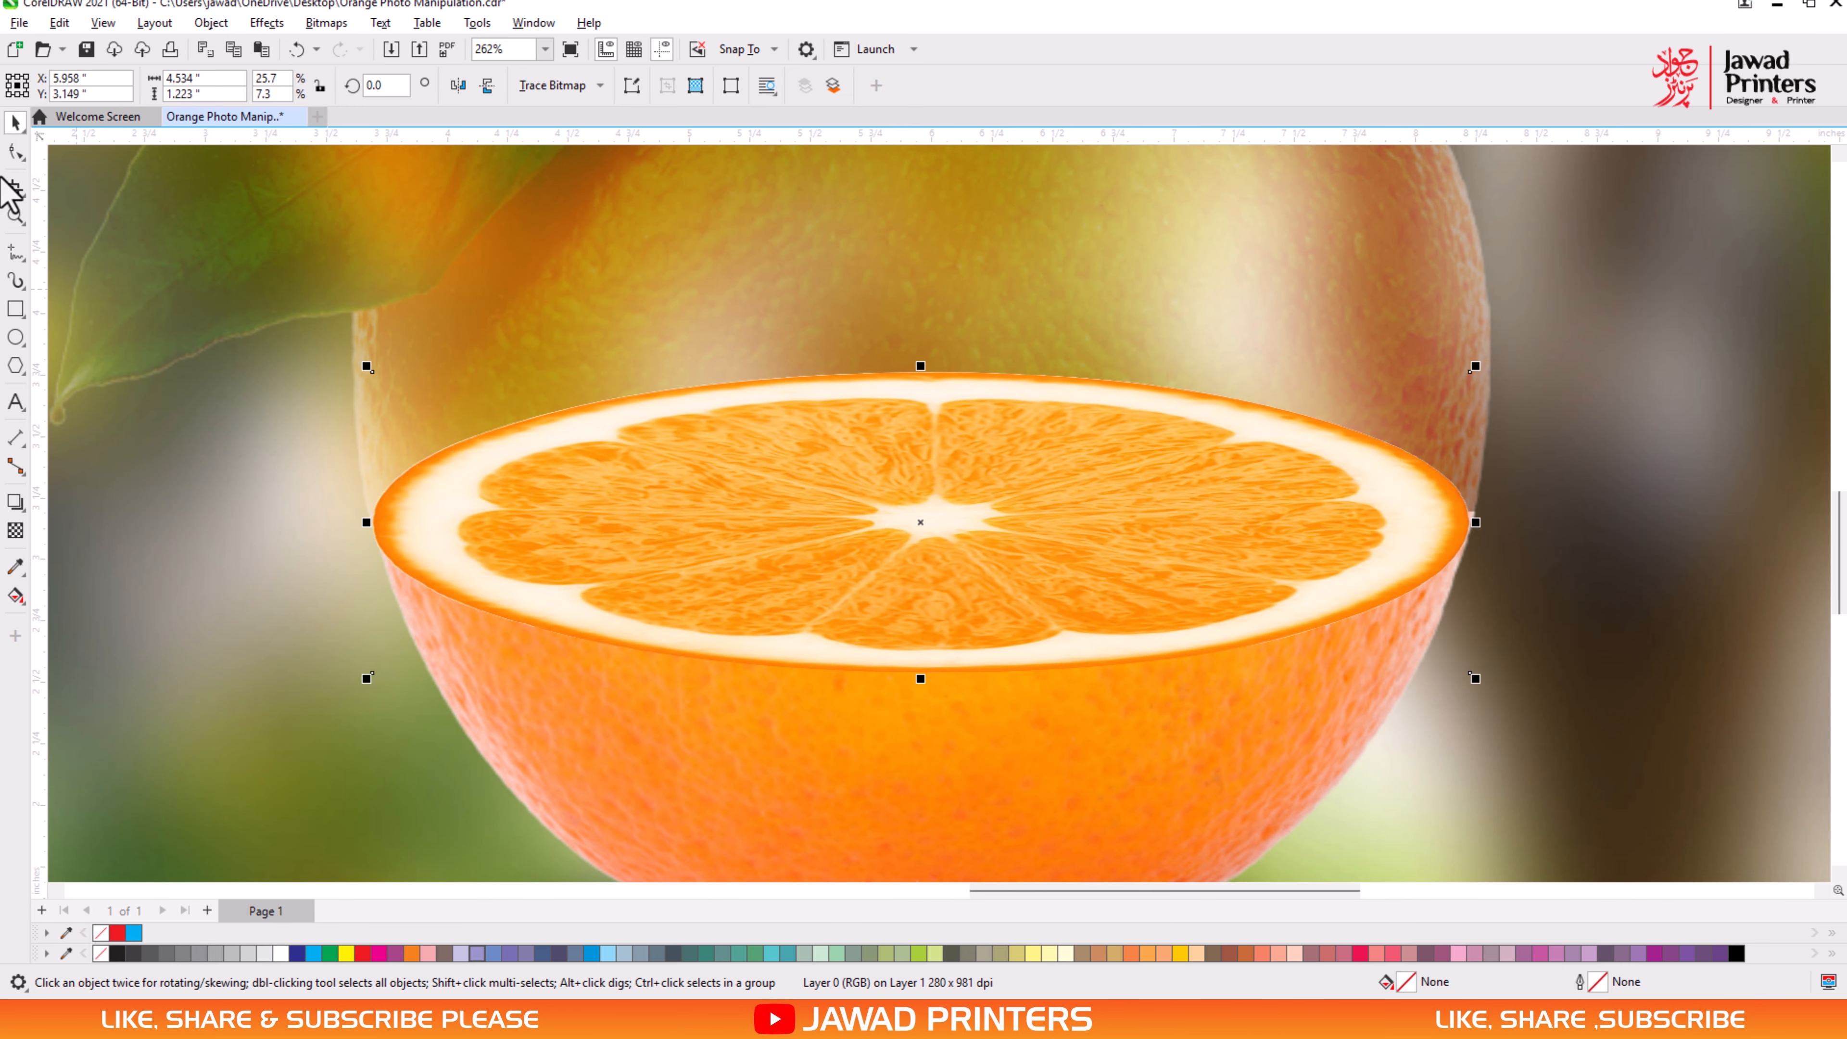
click(12, 218)
drag(1310, 388, 1635, 649)
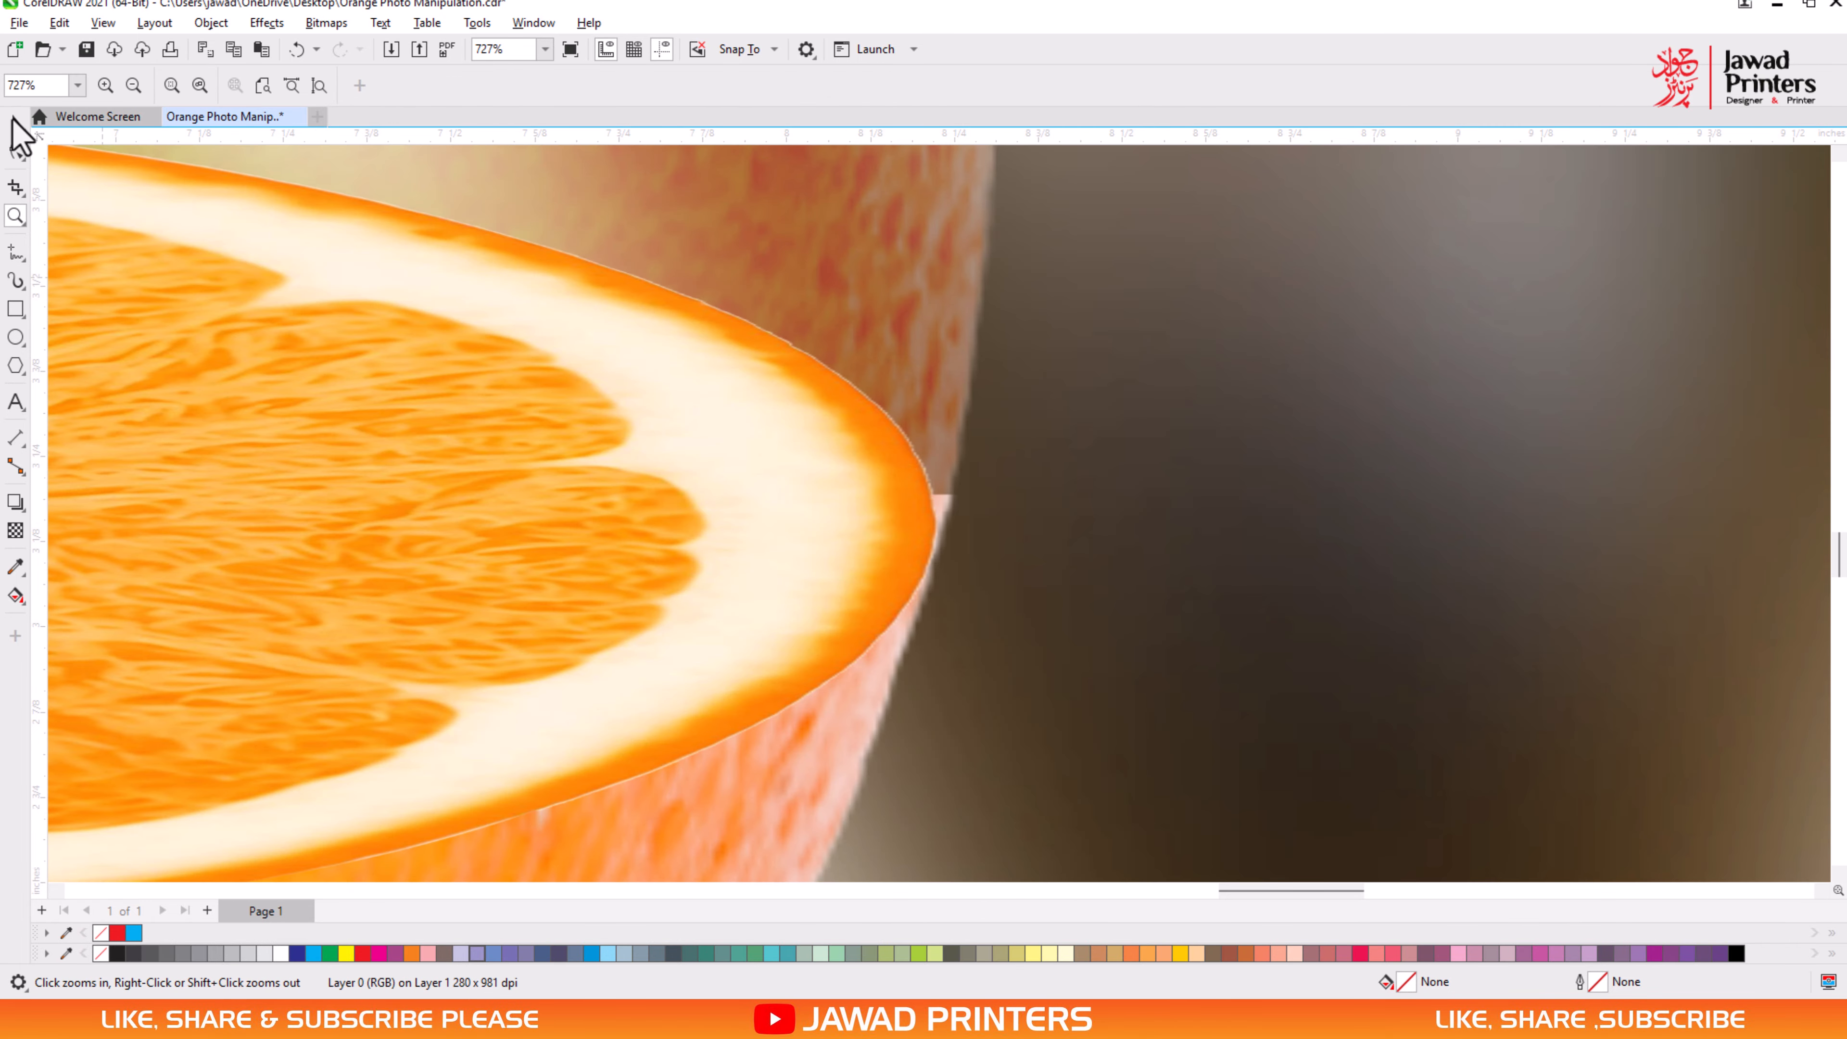
click(13, 123)
drag(943, 524, 953, 525)
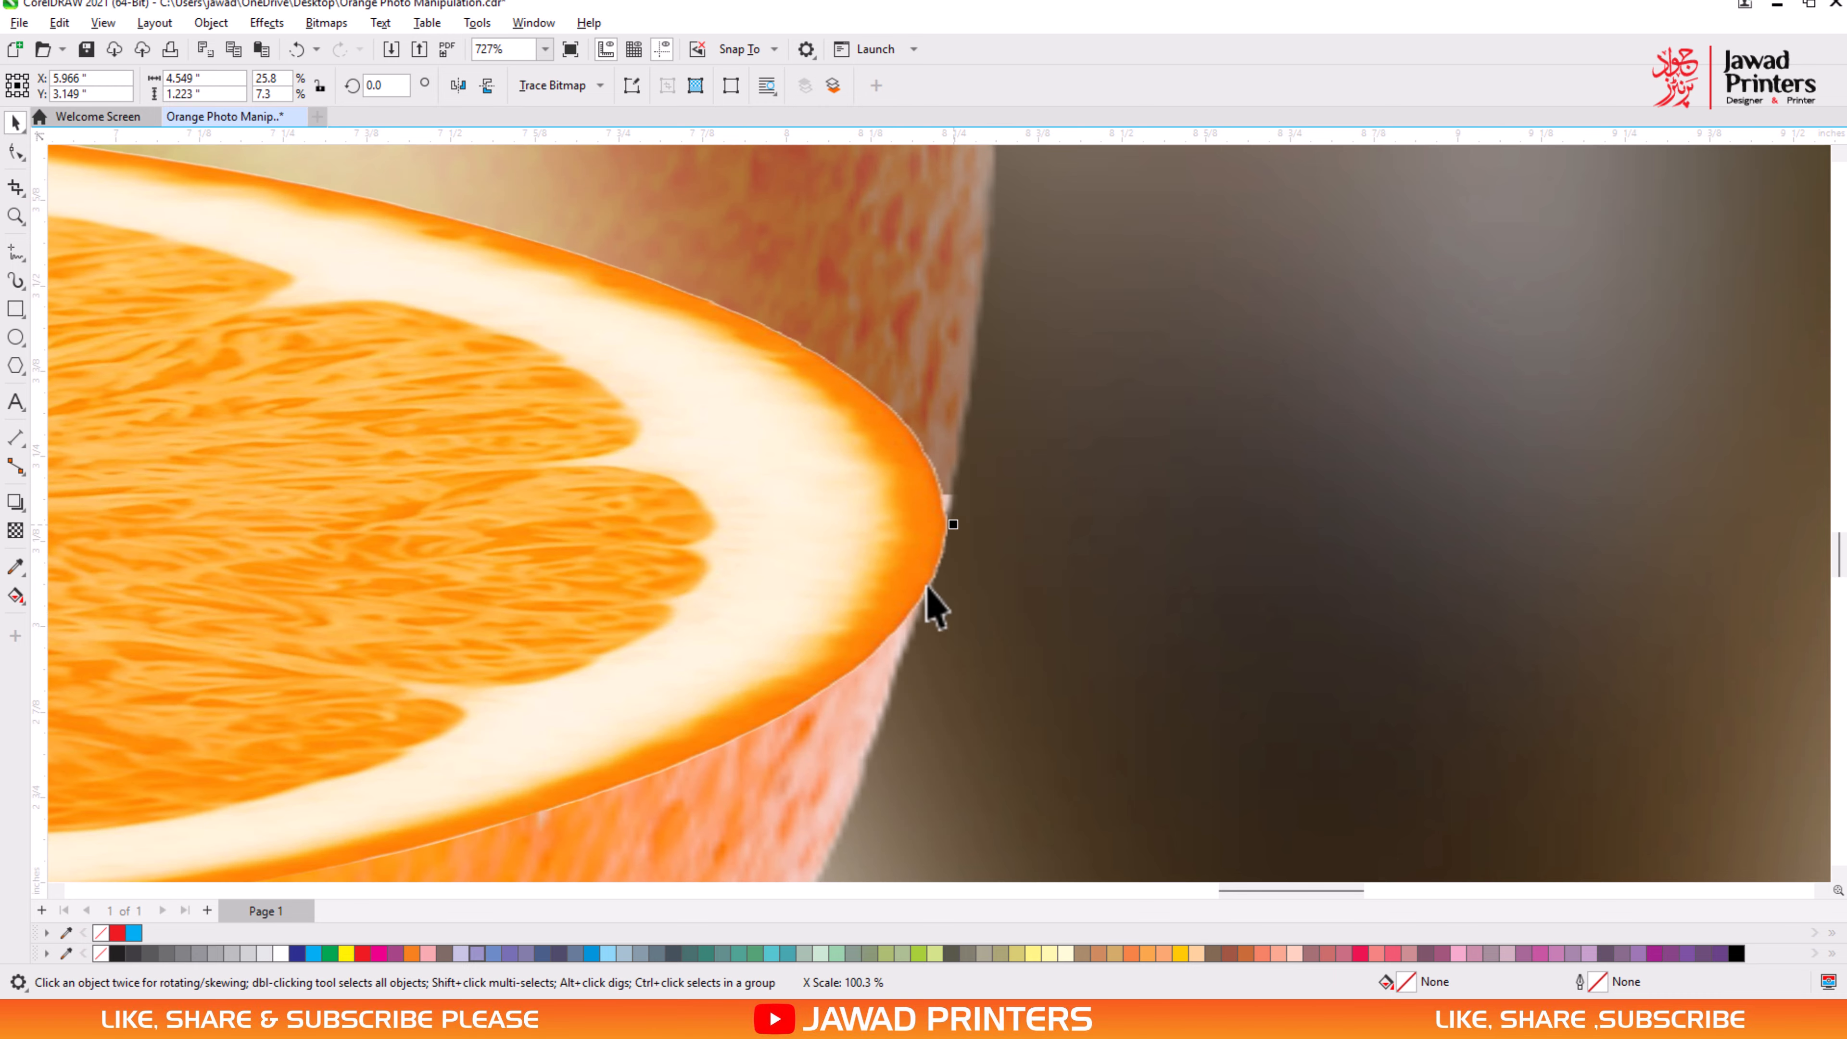
scroll(682, 615, down, 1)
scroll(682, 615, down, 6)
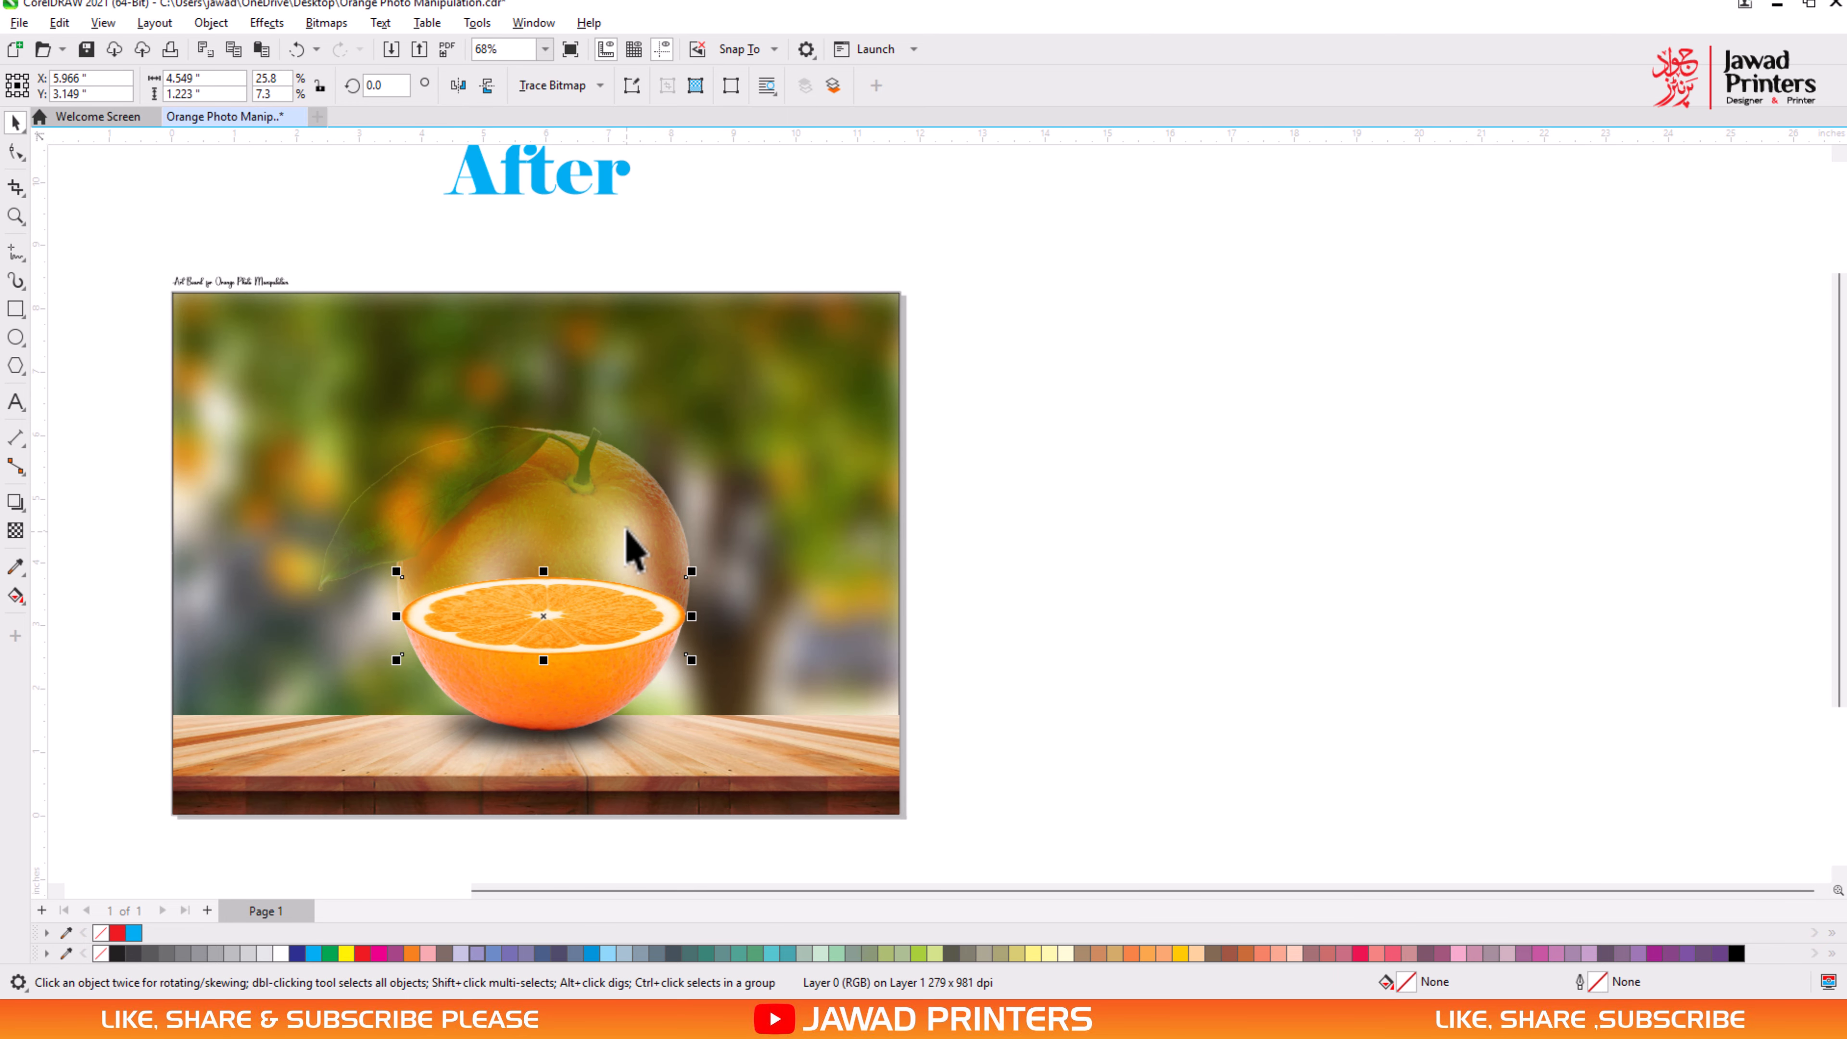
- Add nodes on the transparent upper half's lower edge at the slice's end and middle, and pull the middle one down to the slice's front rim
click(628, 532)
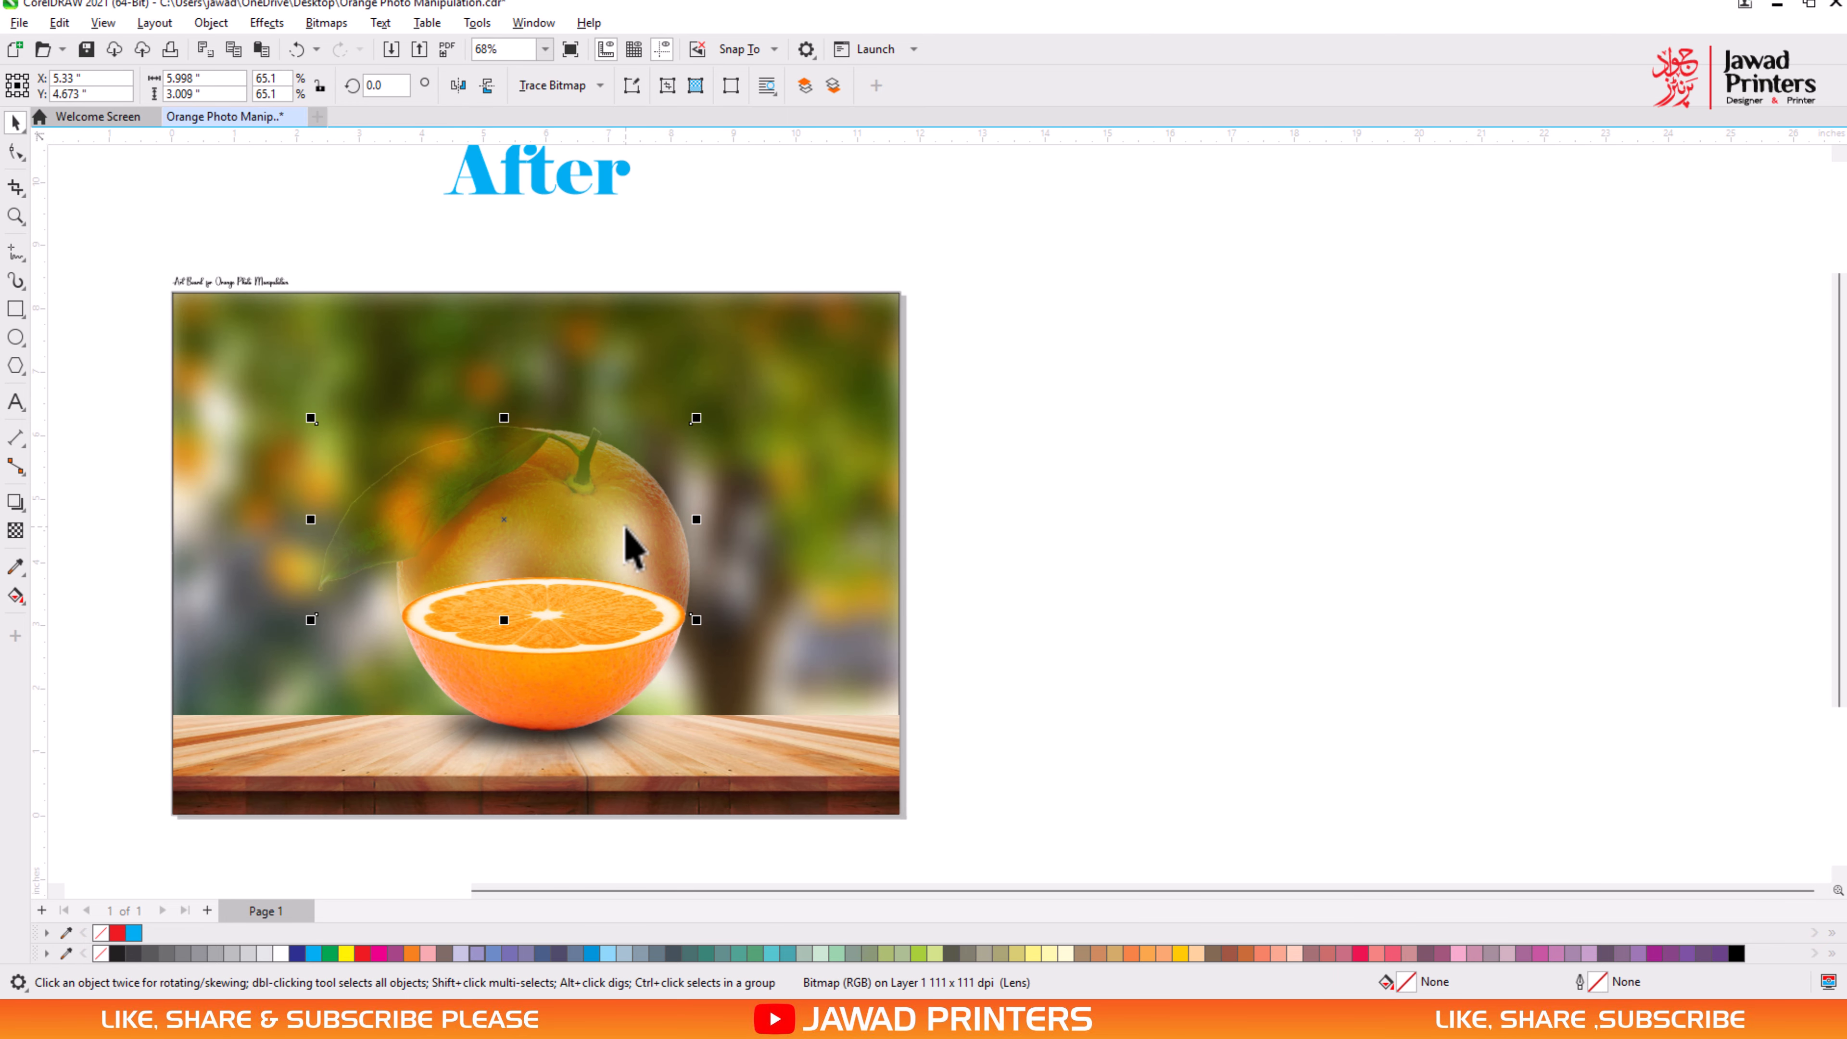
click(1101, 710)
scroll(683, 890, left, 3)
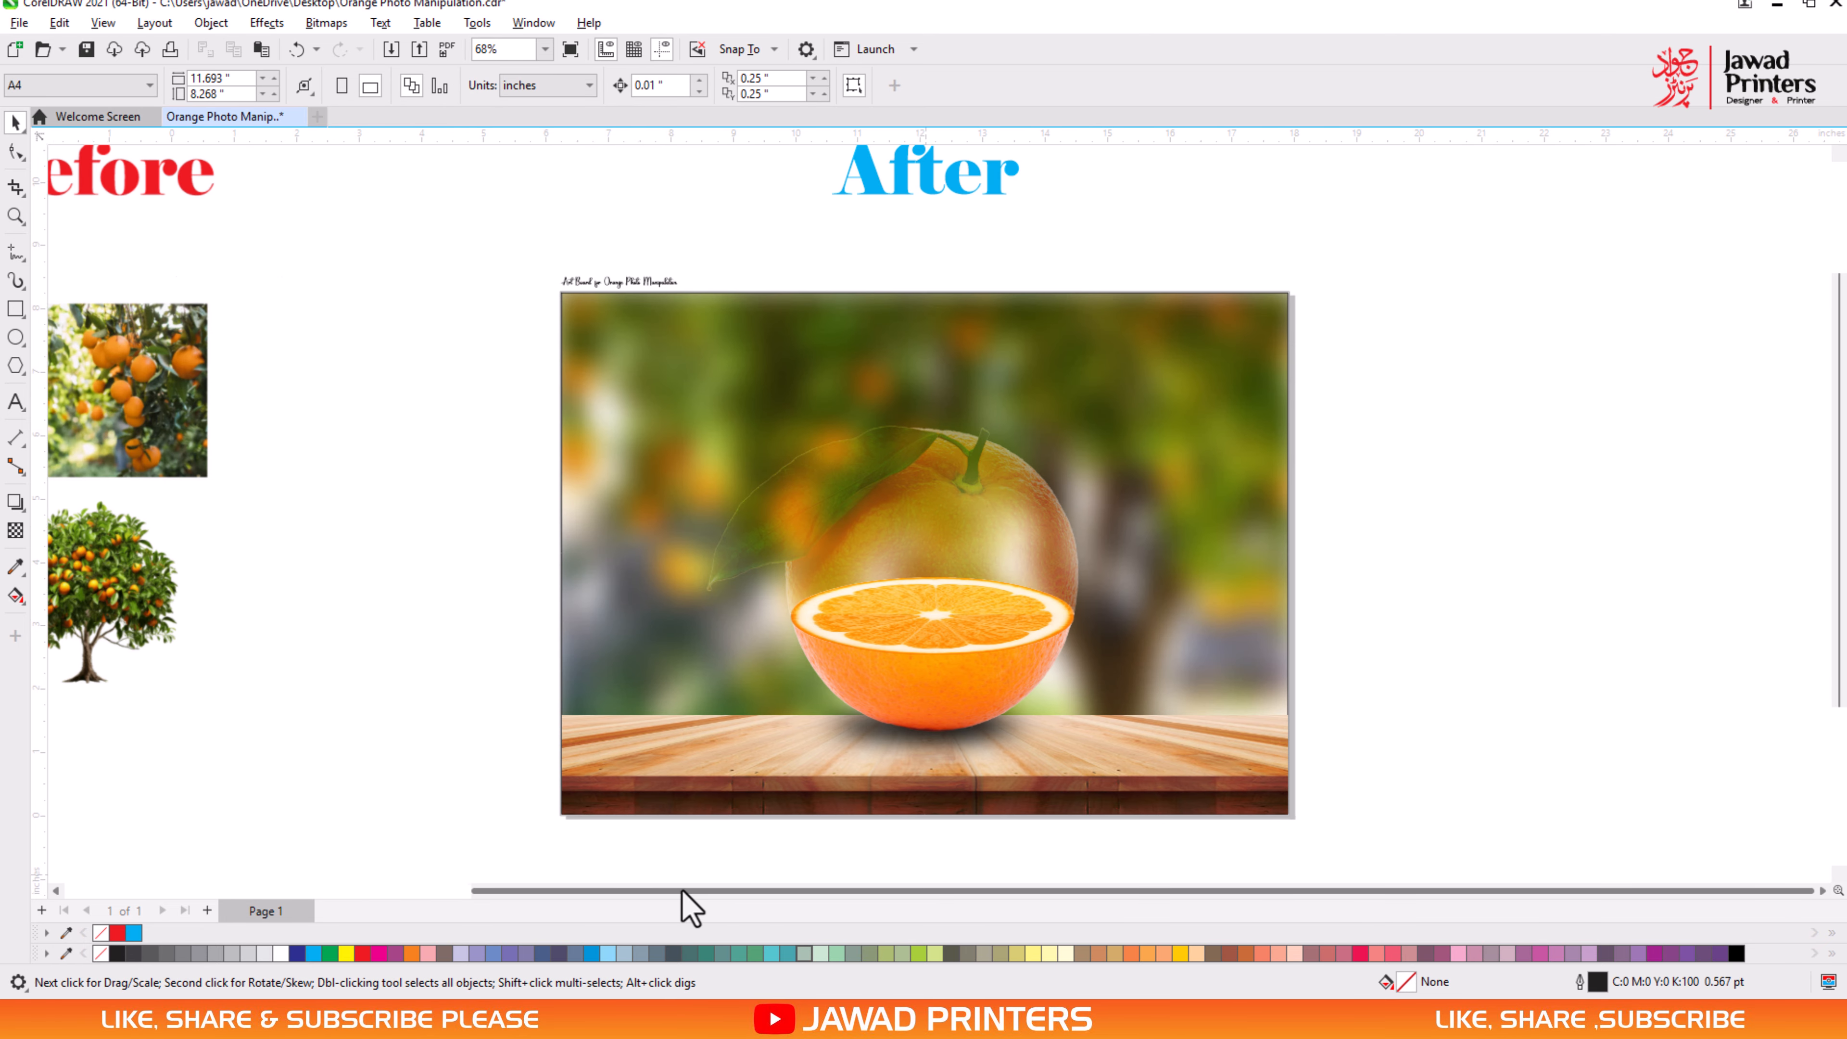
scroll(683, 891, left, 1)
click(1008, 604)
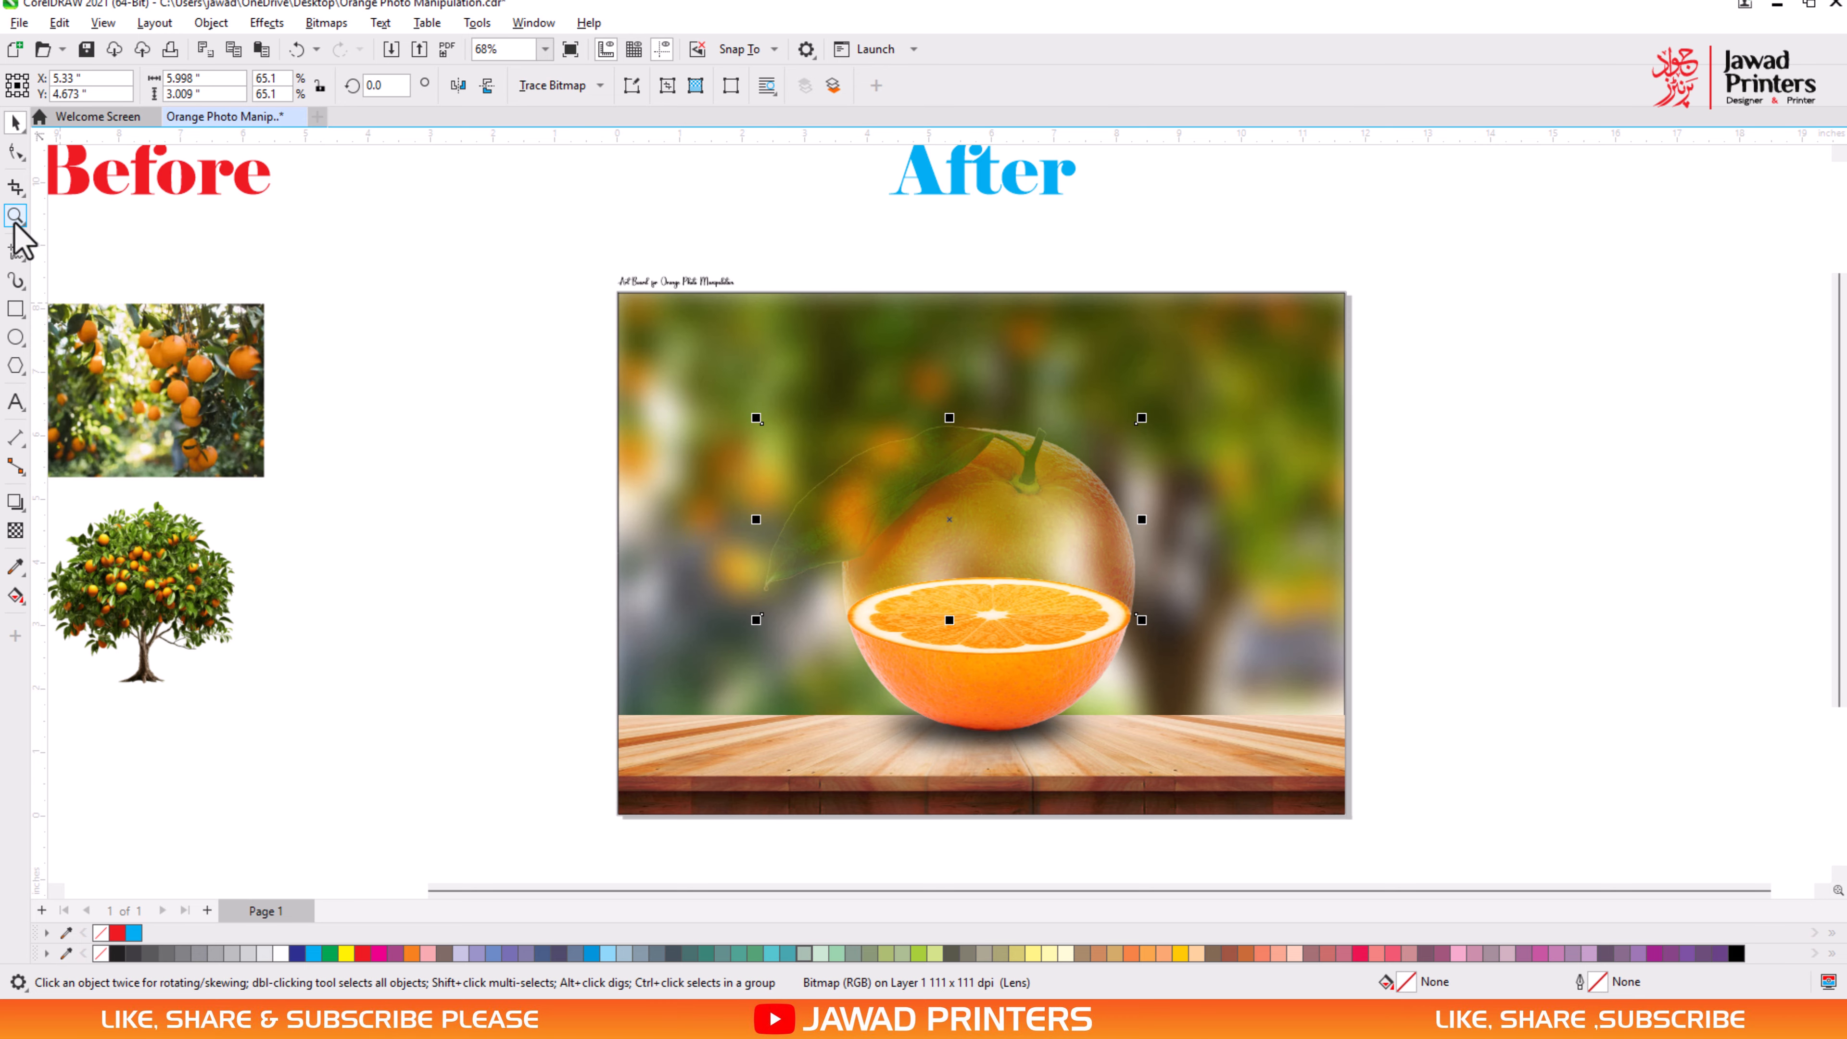
click(15, 216)
click(722, 475)
click(16, 120)
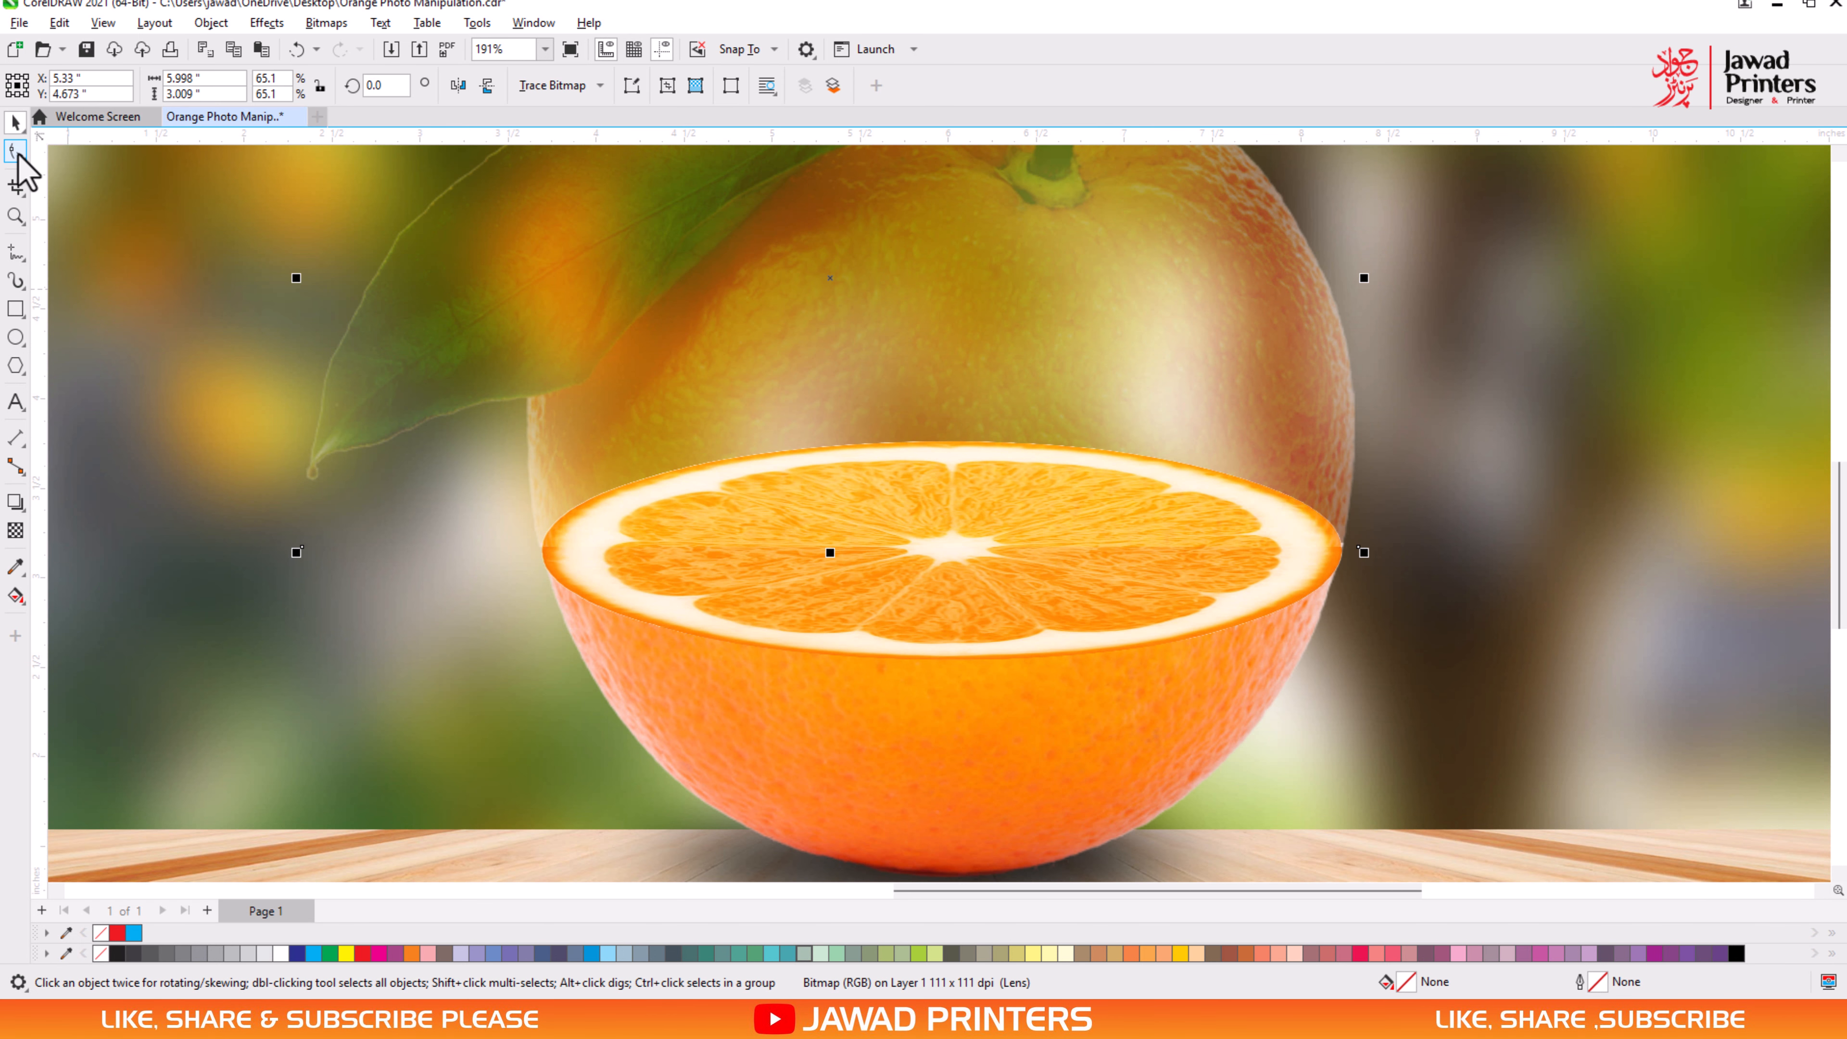
click(15, 151)
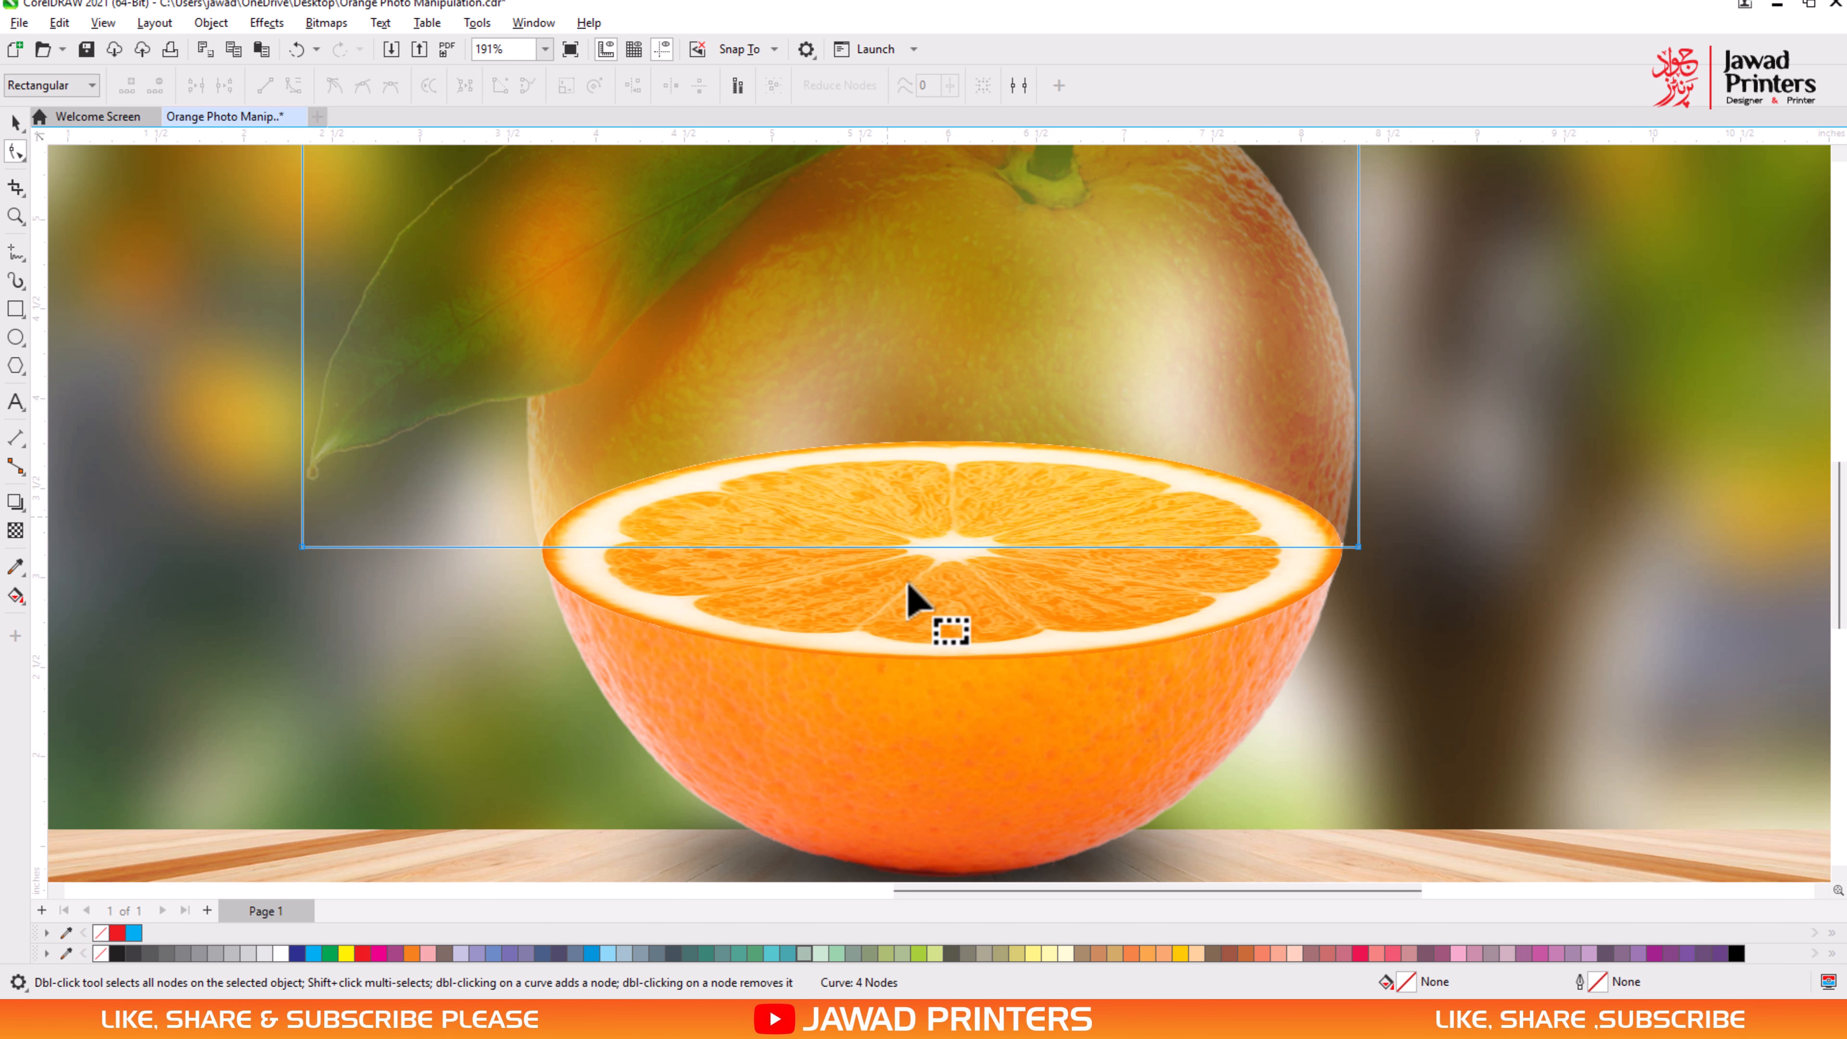
double_click(538, 547)
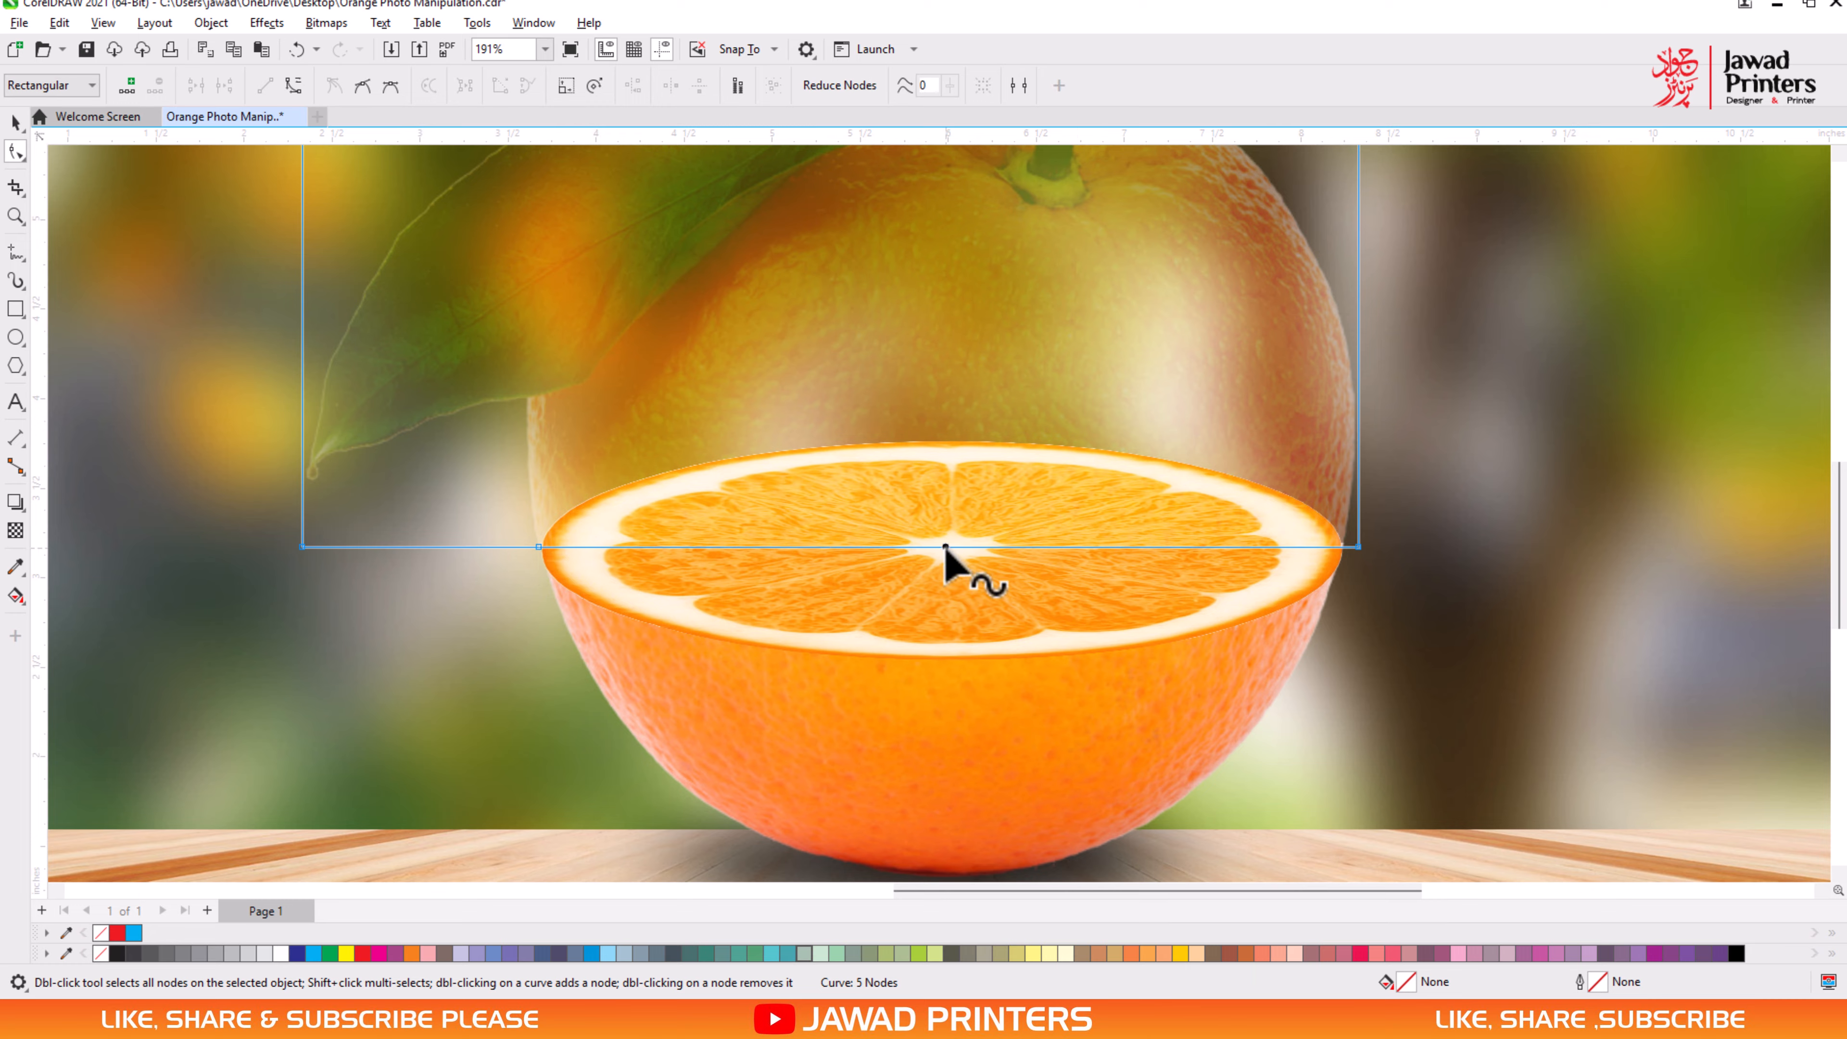
drag(945, 547, 949, 662)
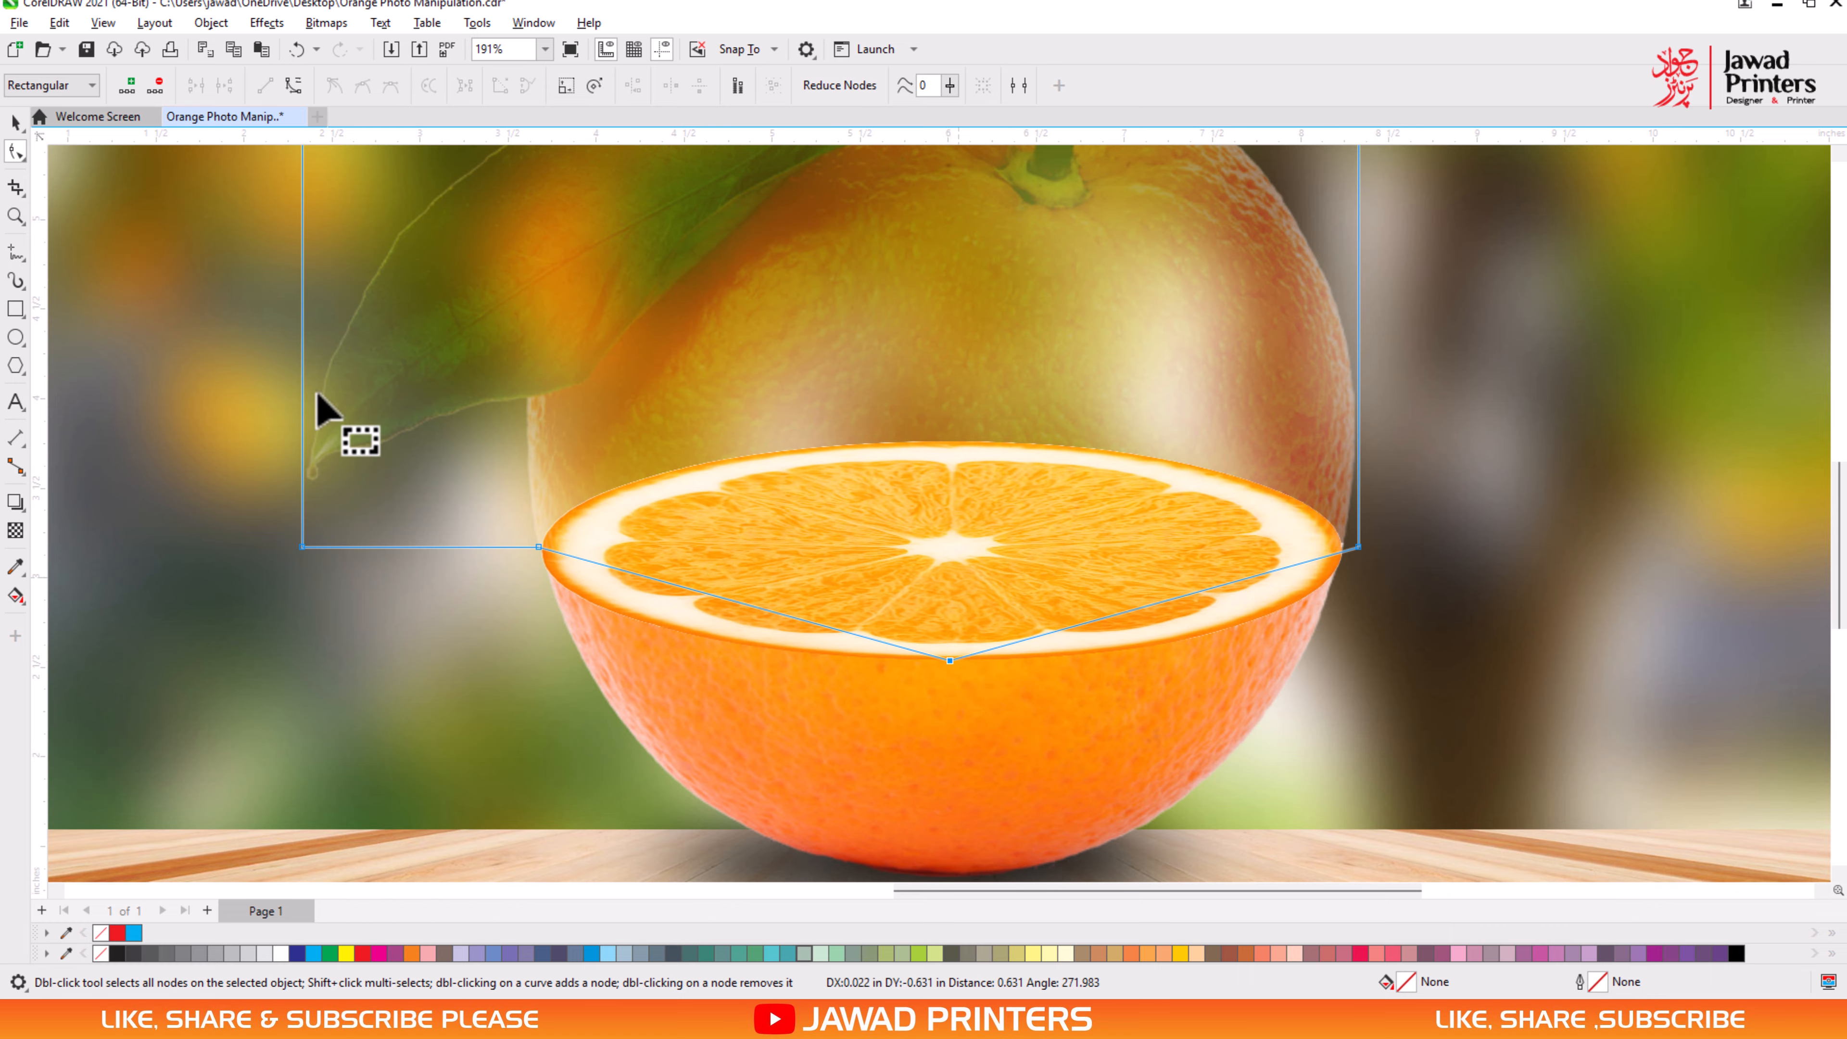
- Bend the straight segments on both sides of the lowered node into curves that follow the slice's front rim
click(1107, 618)
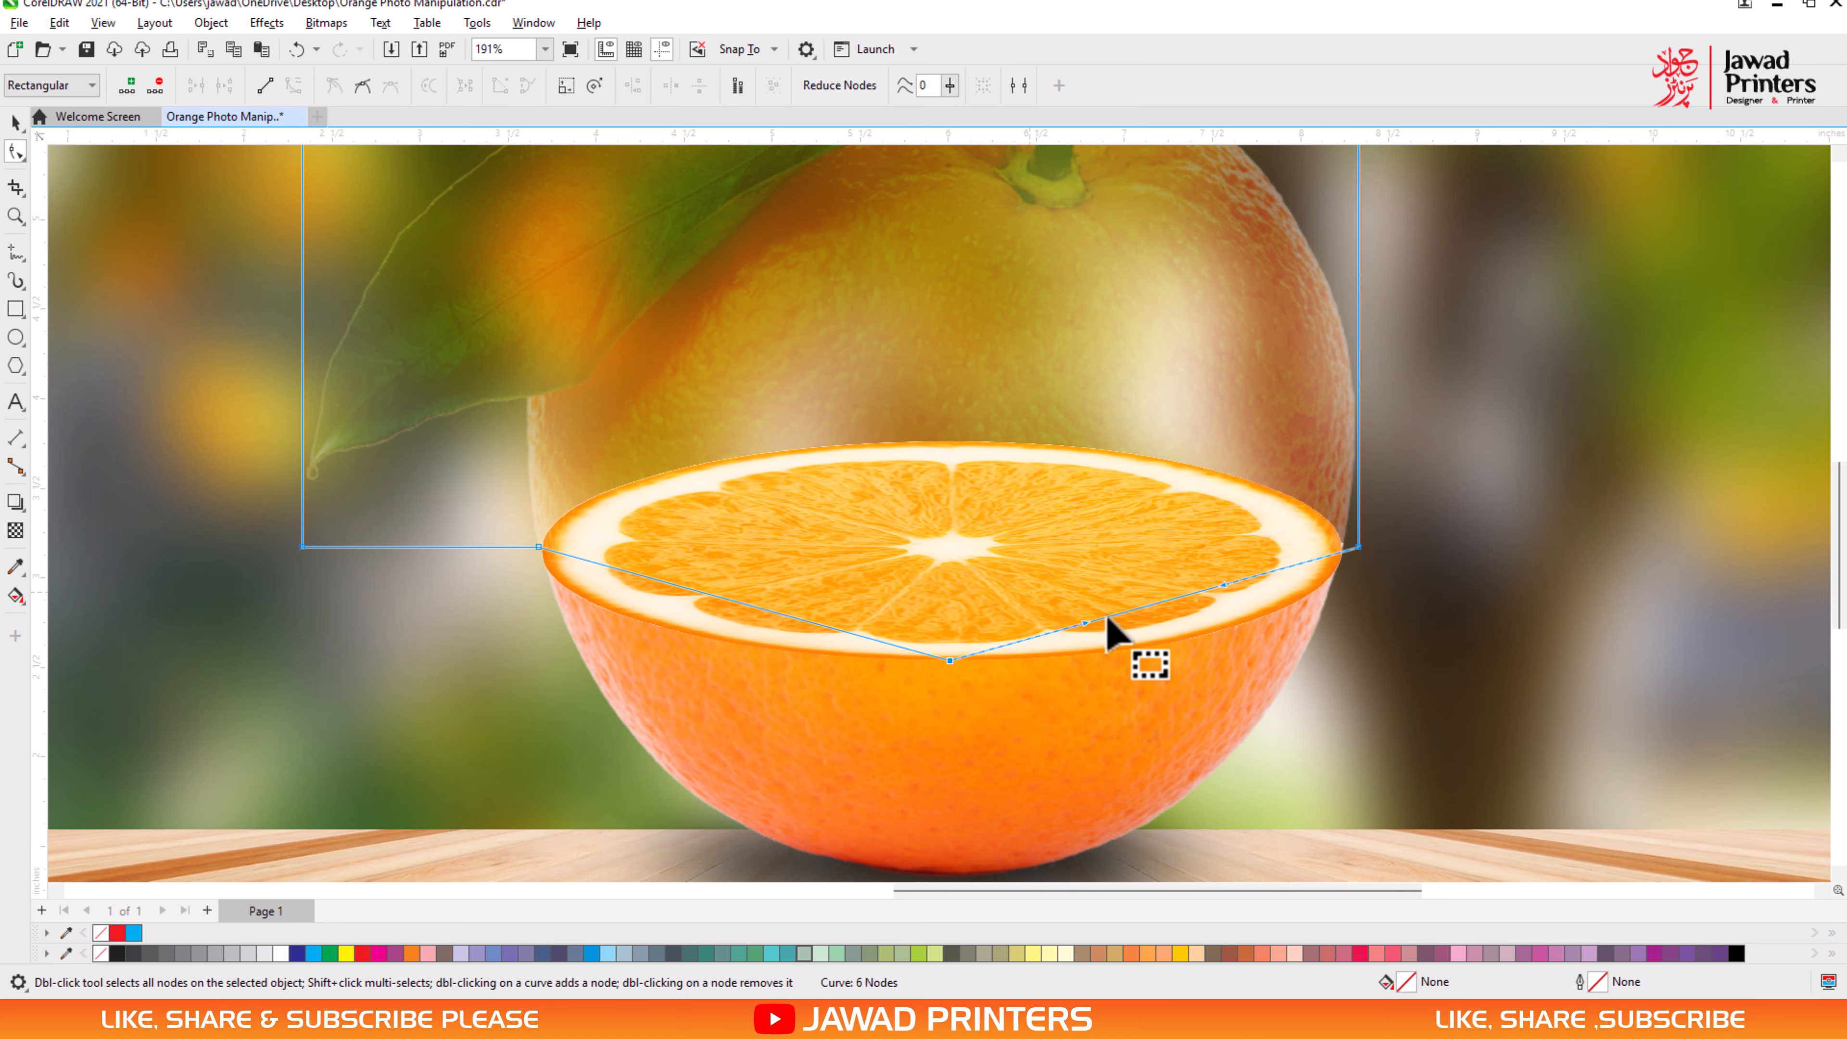
drag(1149, 608, 1036, 636)
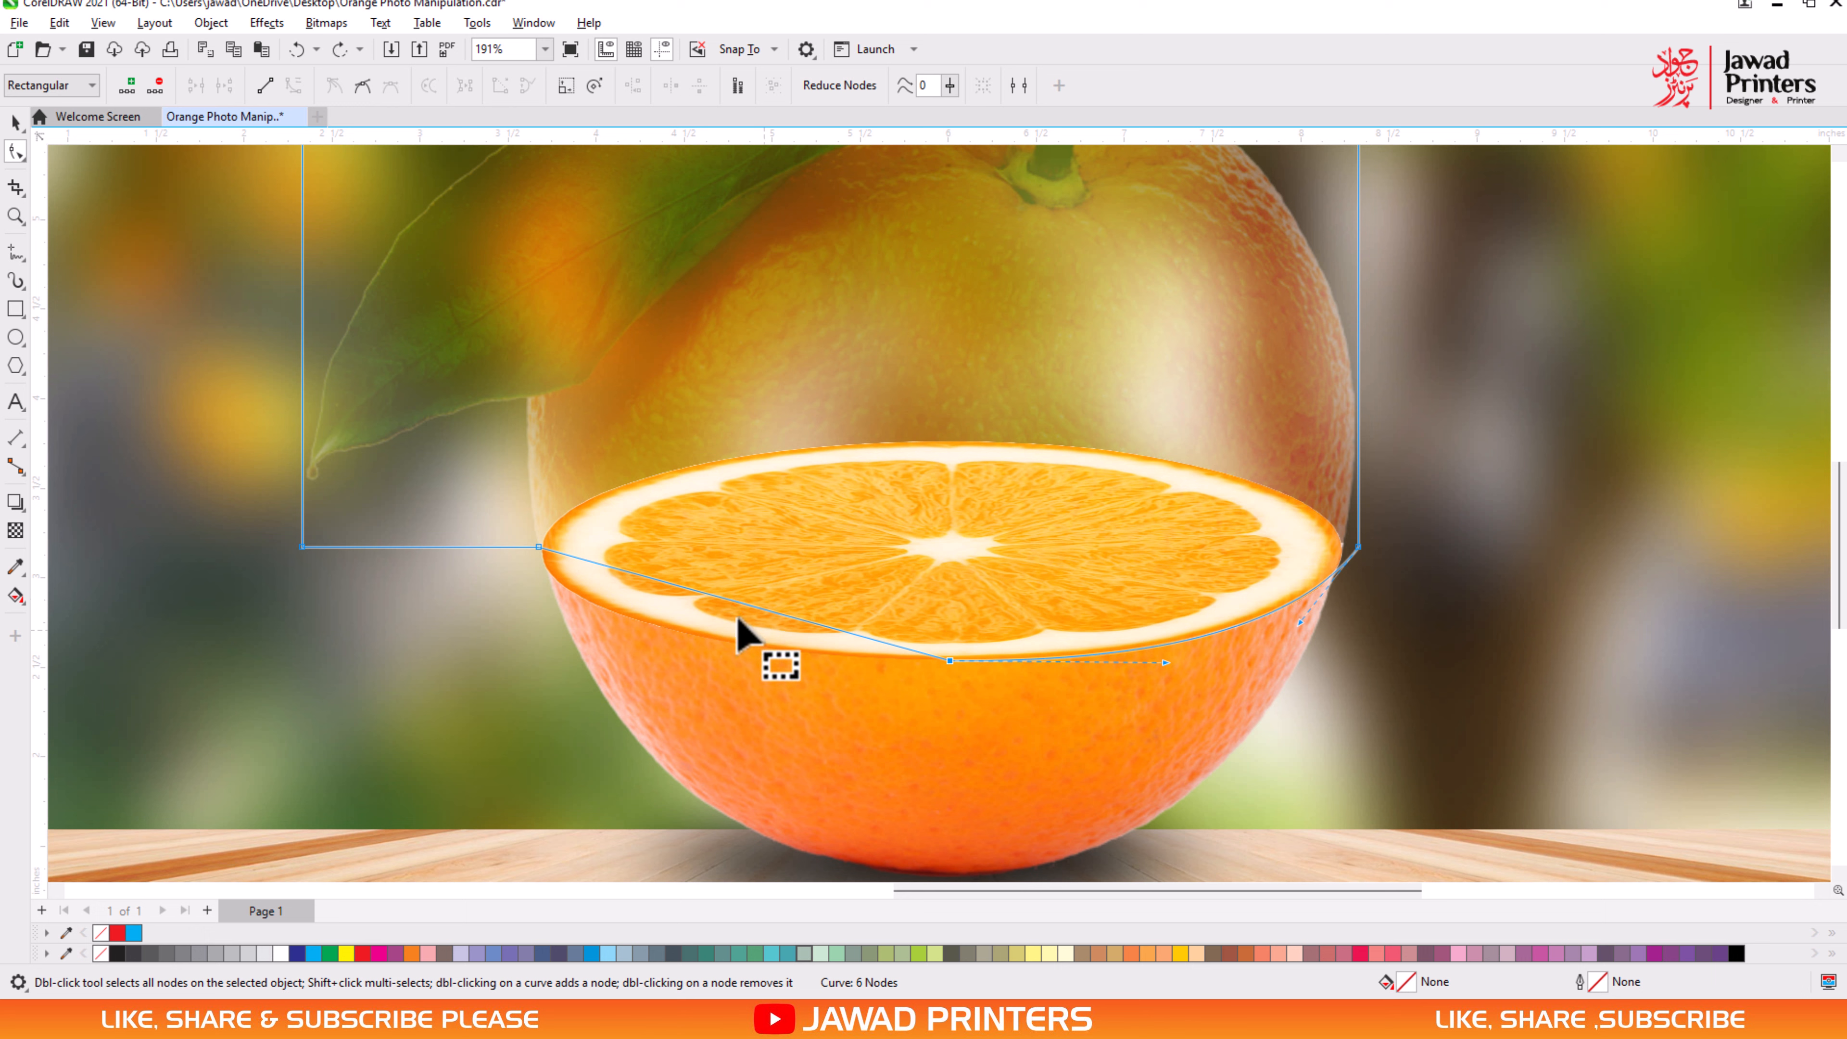
click(536, 545)
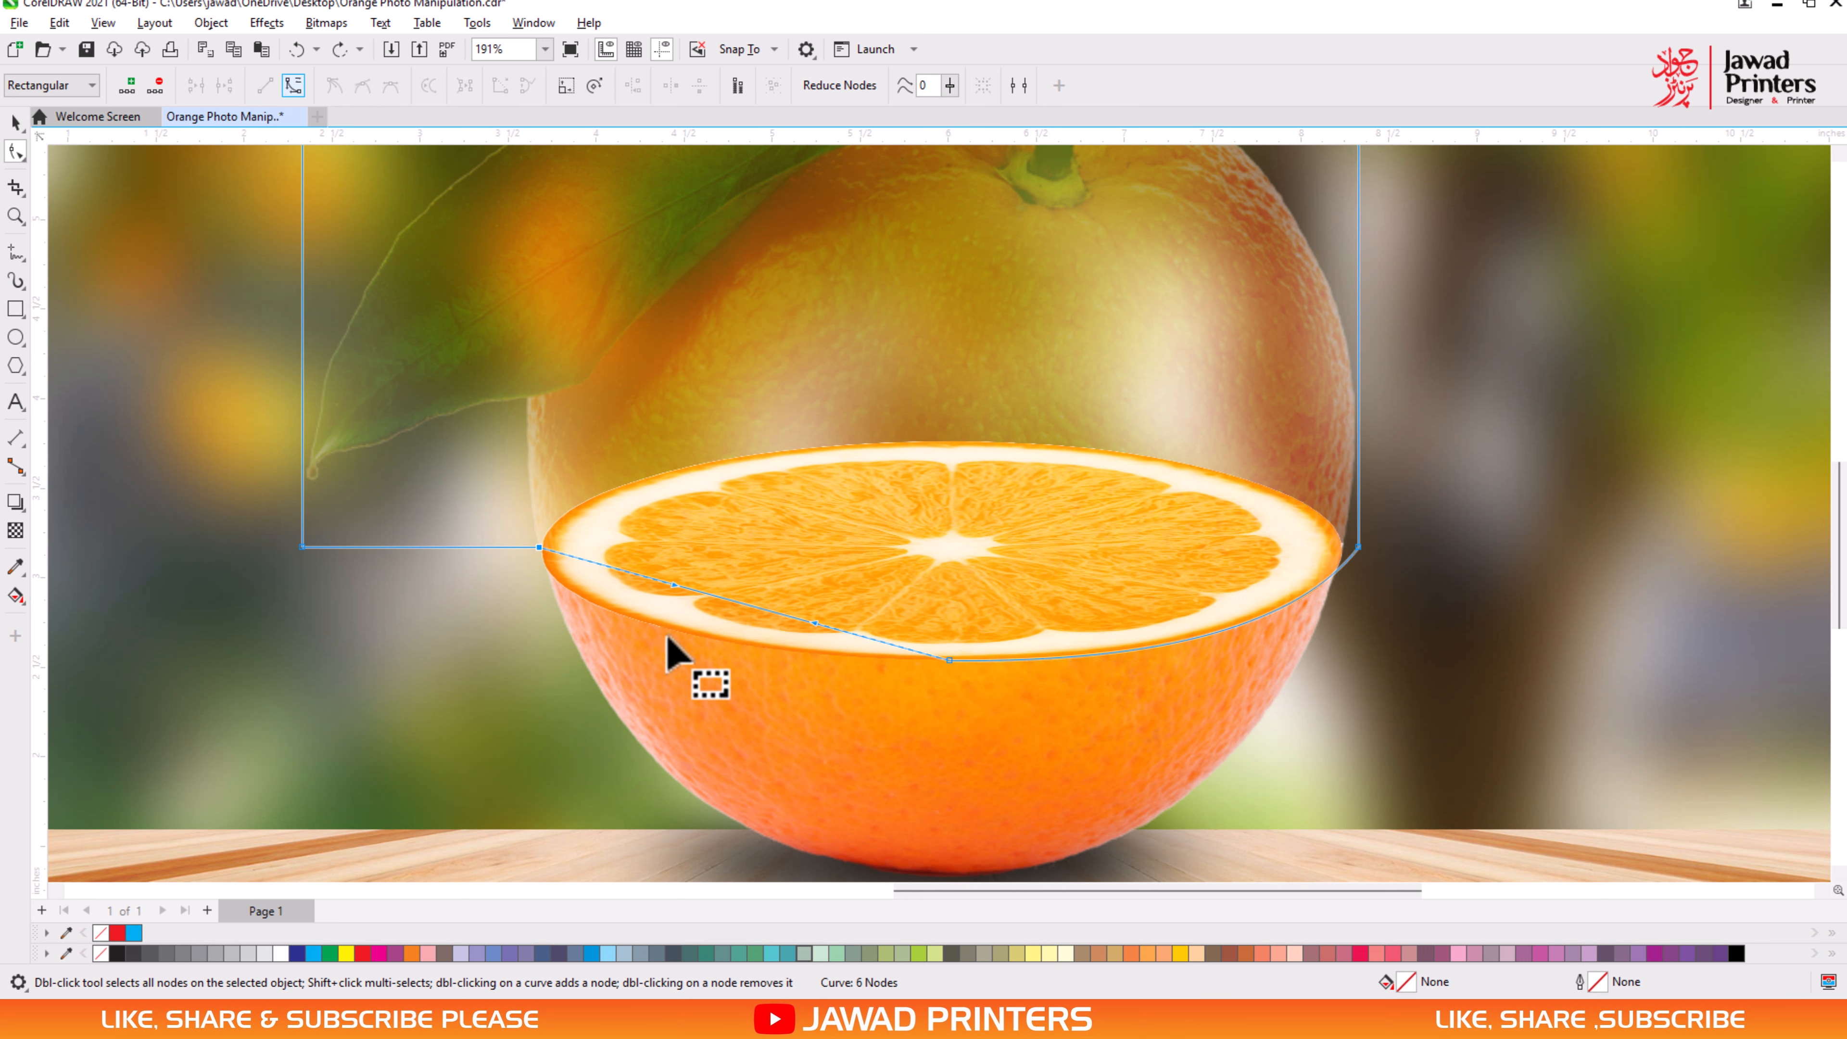
drag(730, 611, 644, 619)
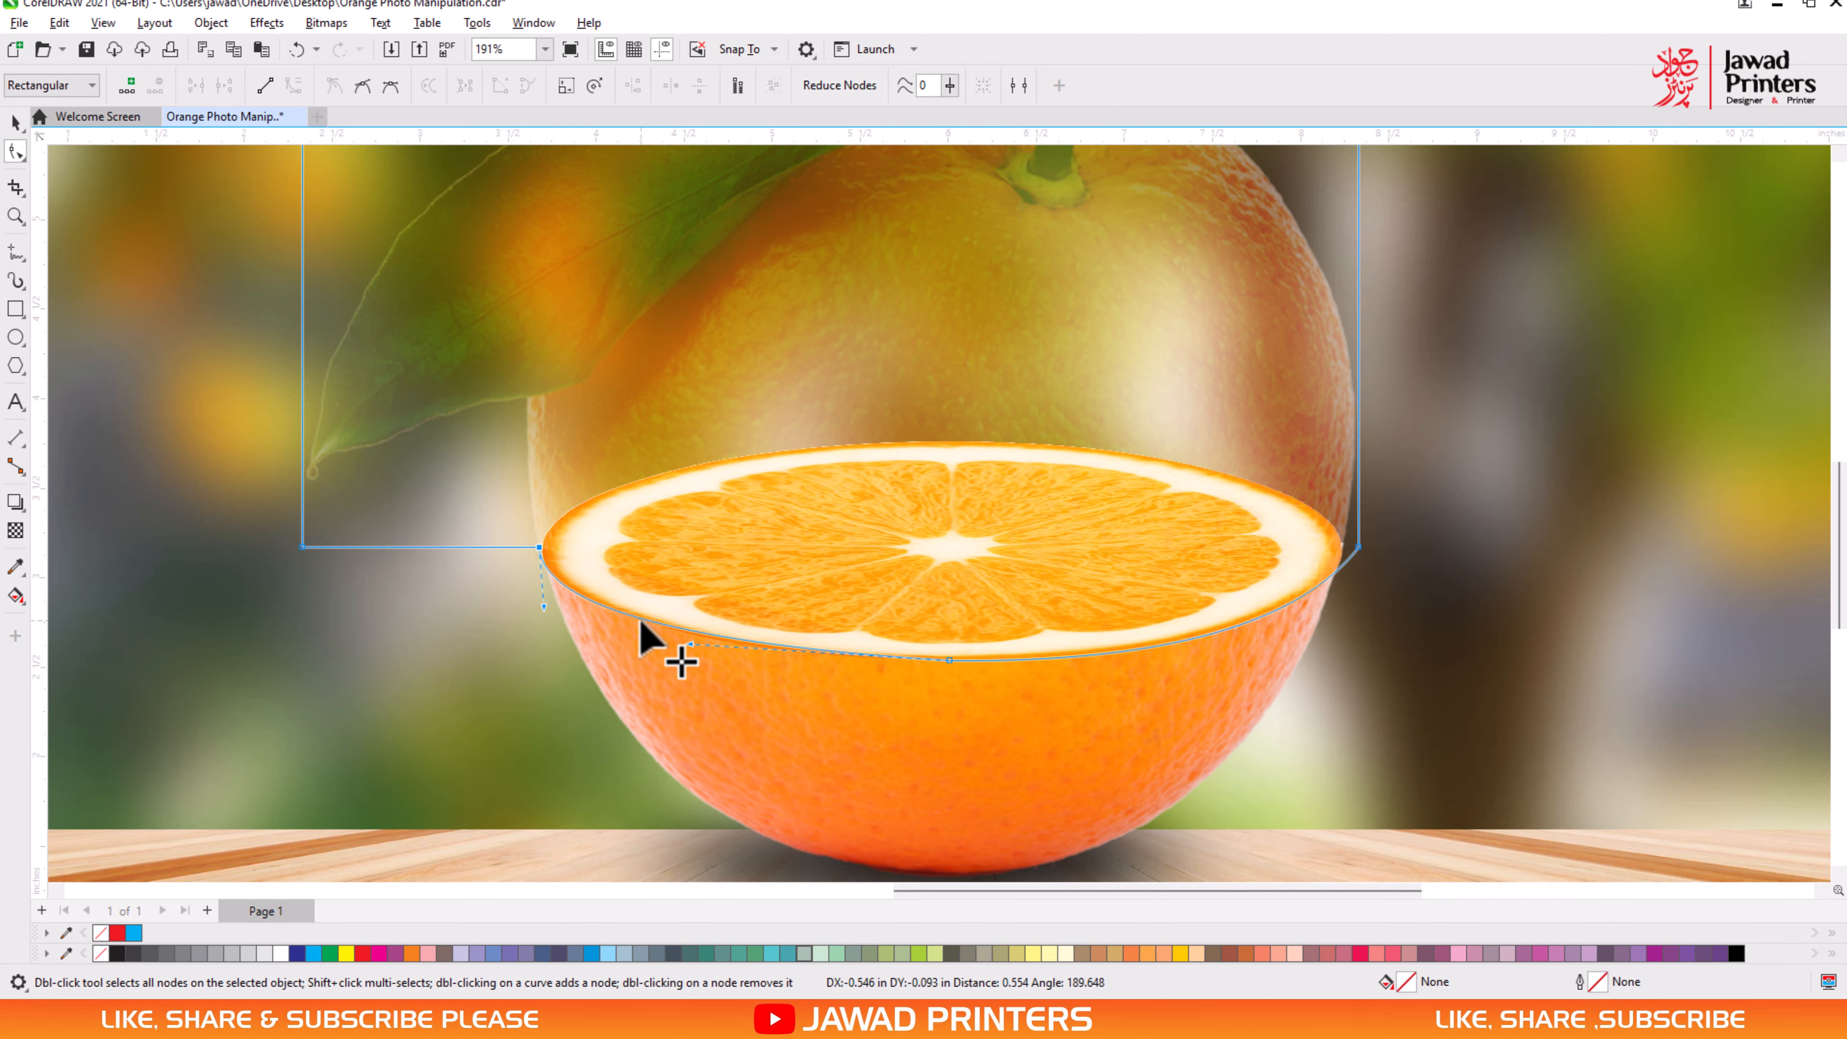
click(1085, 655)
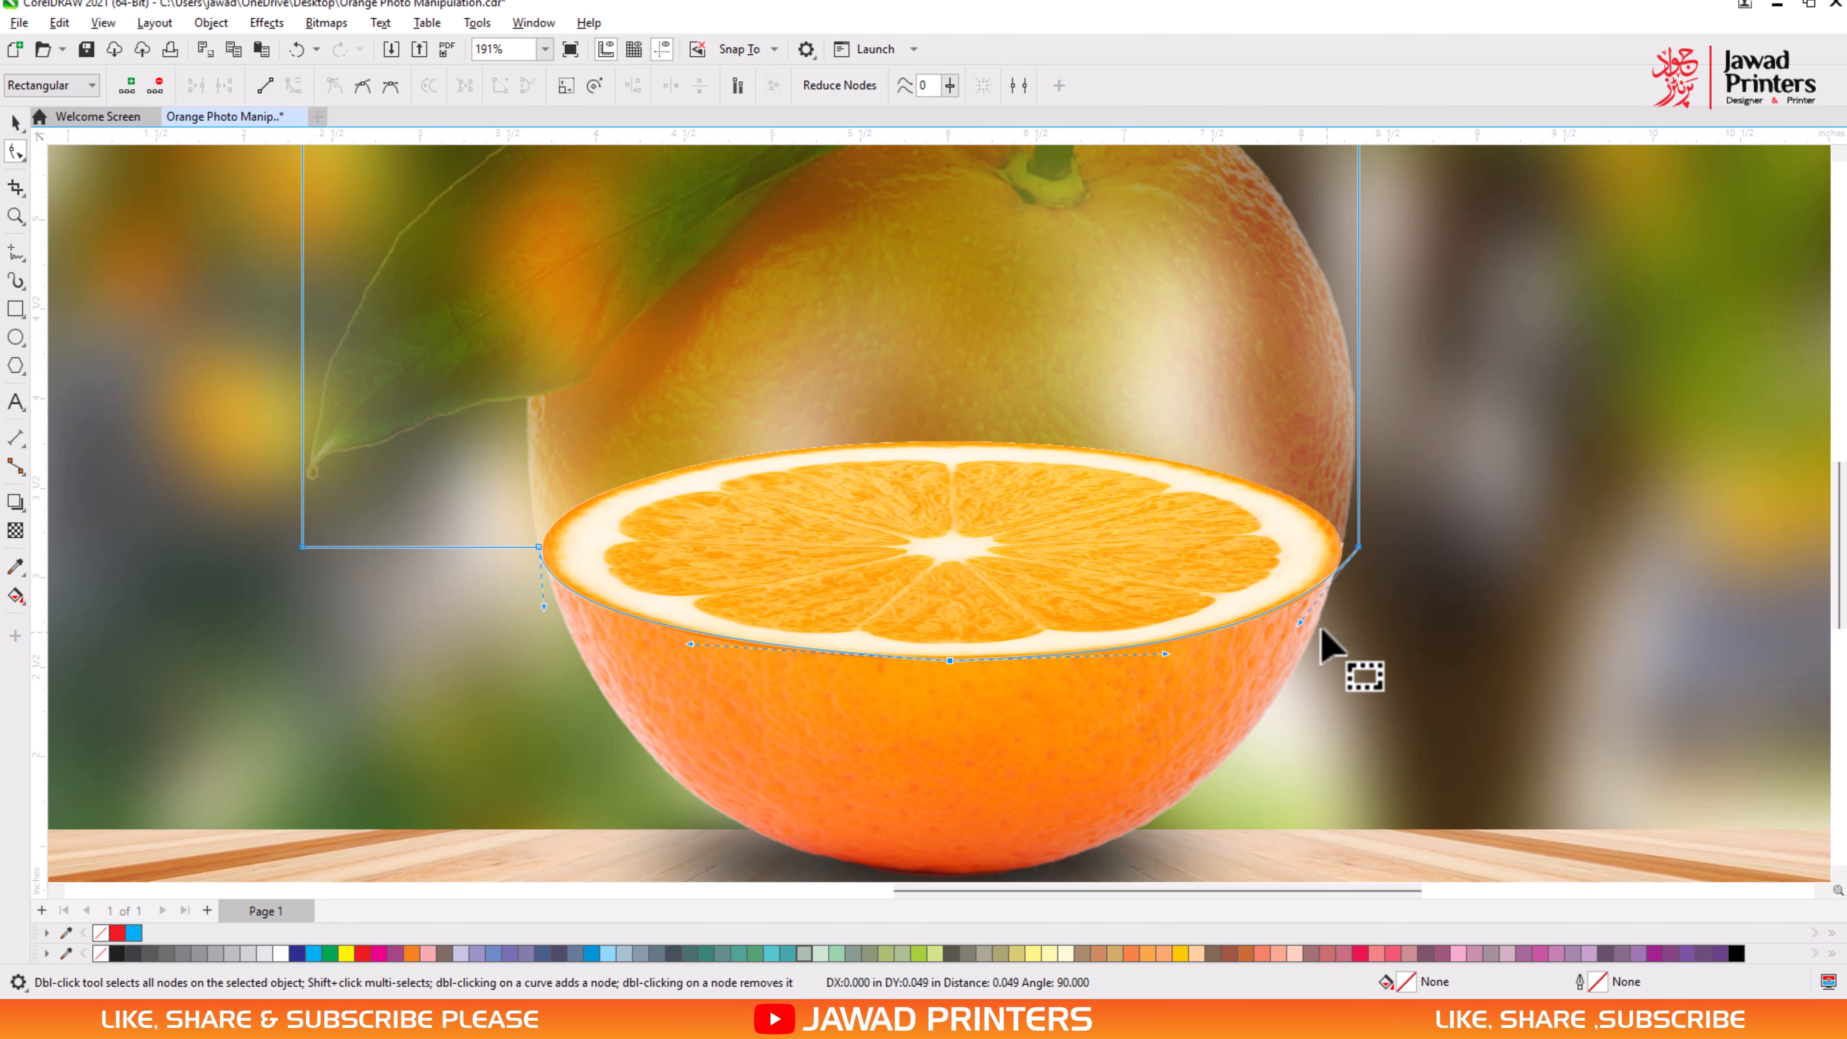
key(space)
- Move the orange tree picture onto the slice's centre and scale it down to about 2.15 in wide and 2.03 in high
scroll(822, 576, down, 2)
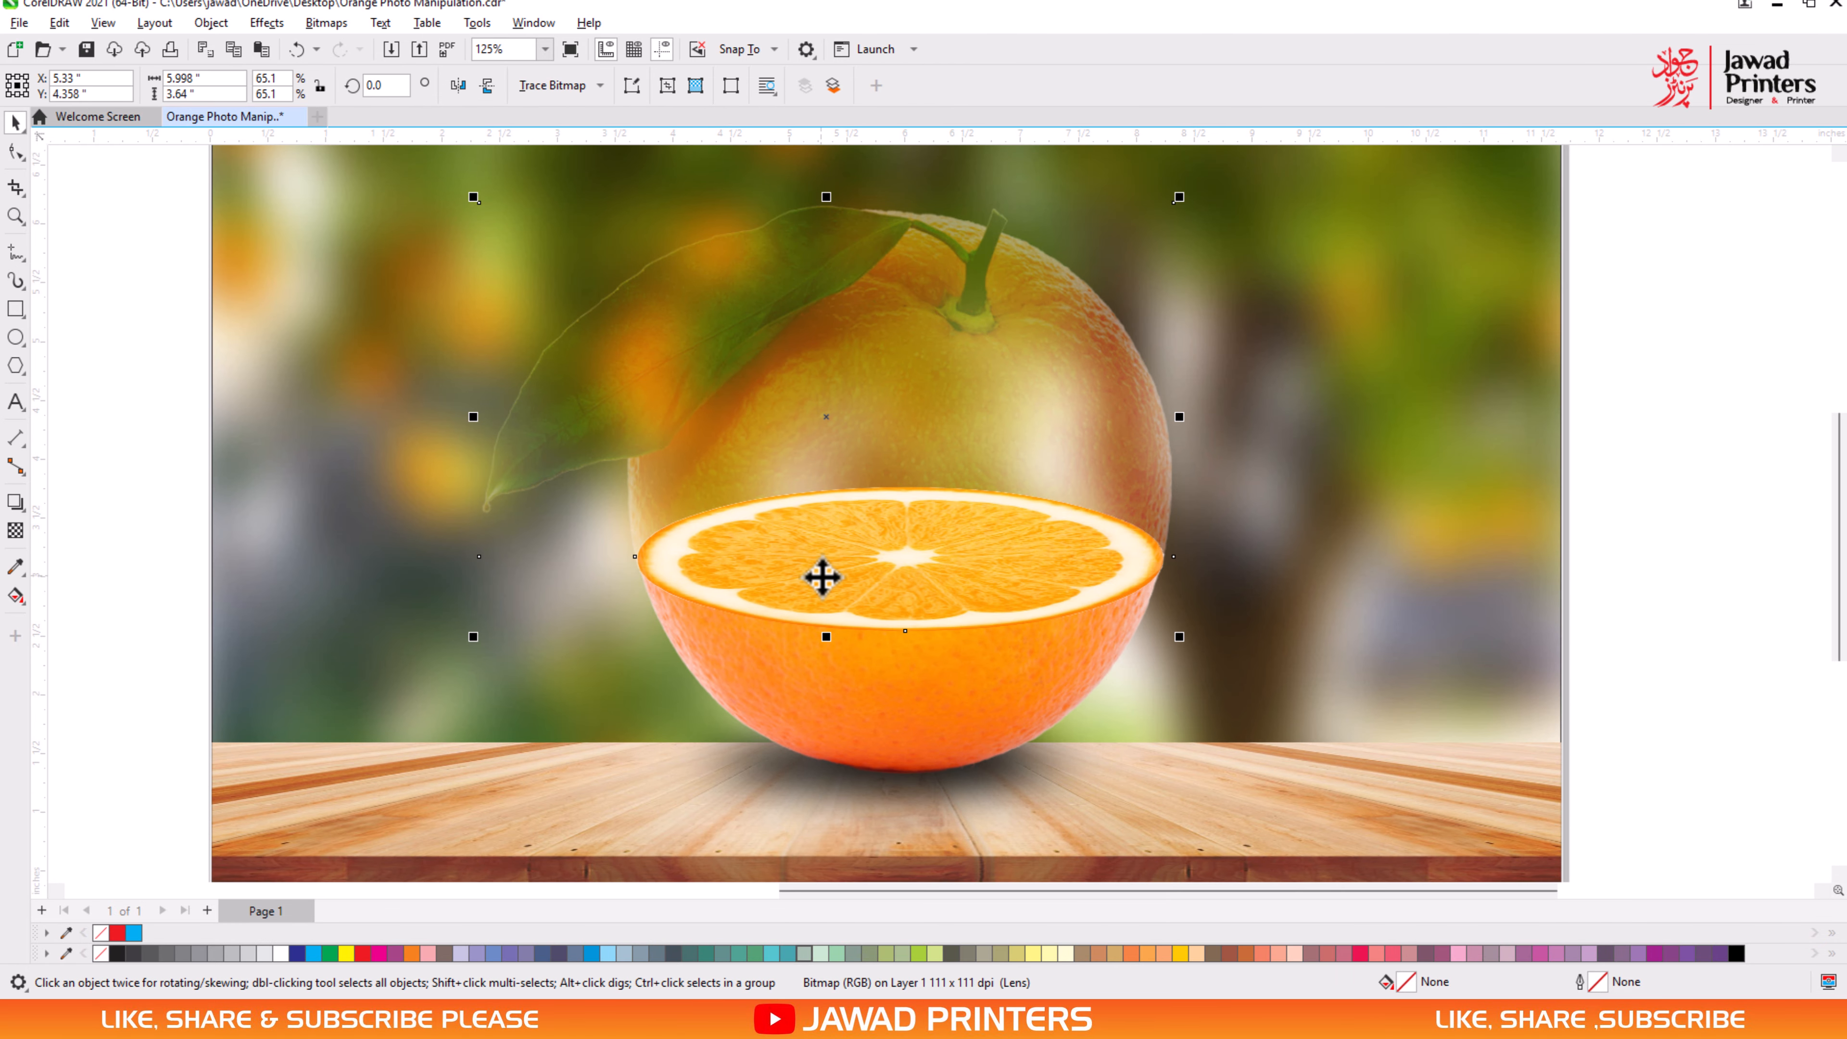
scroll(140, 565, down, 1)
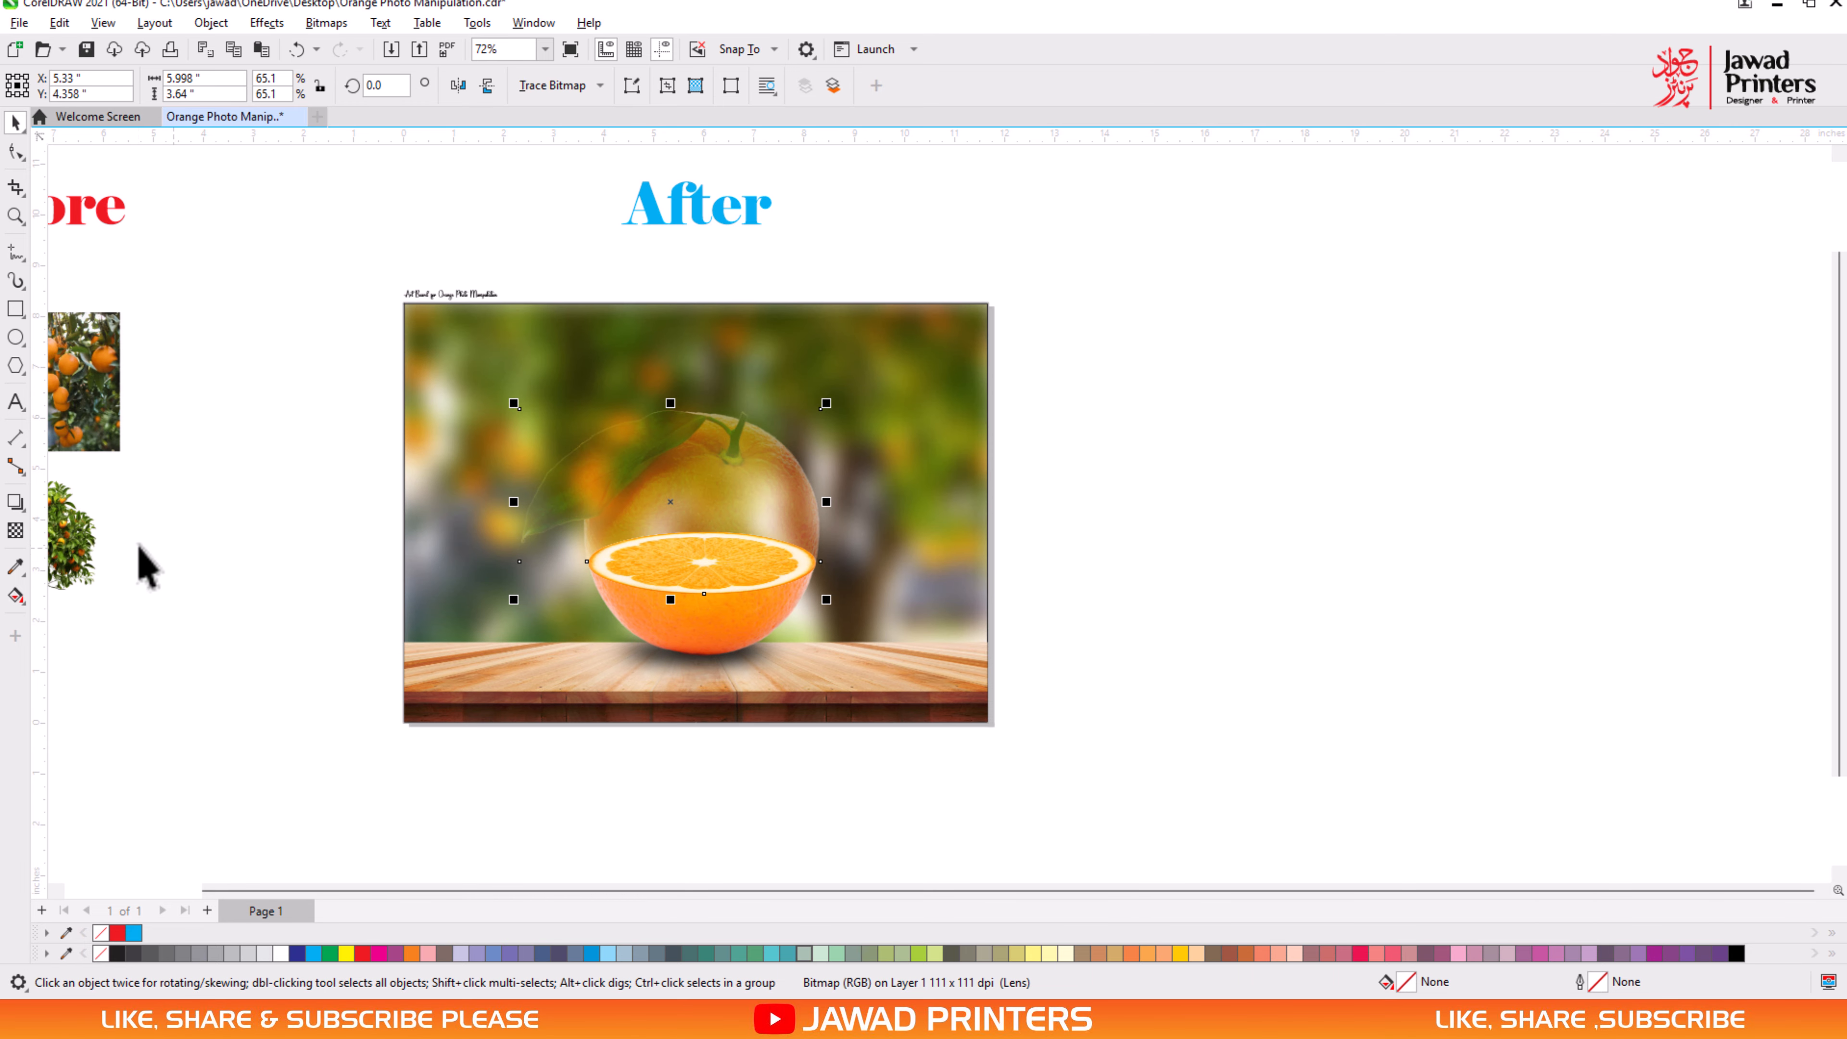
drag(141, 565, 775, 531)
scroll(709, 593, up, 2)
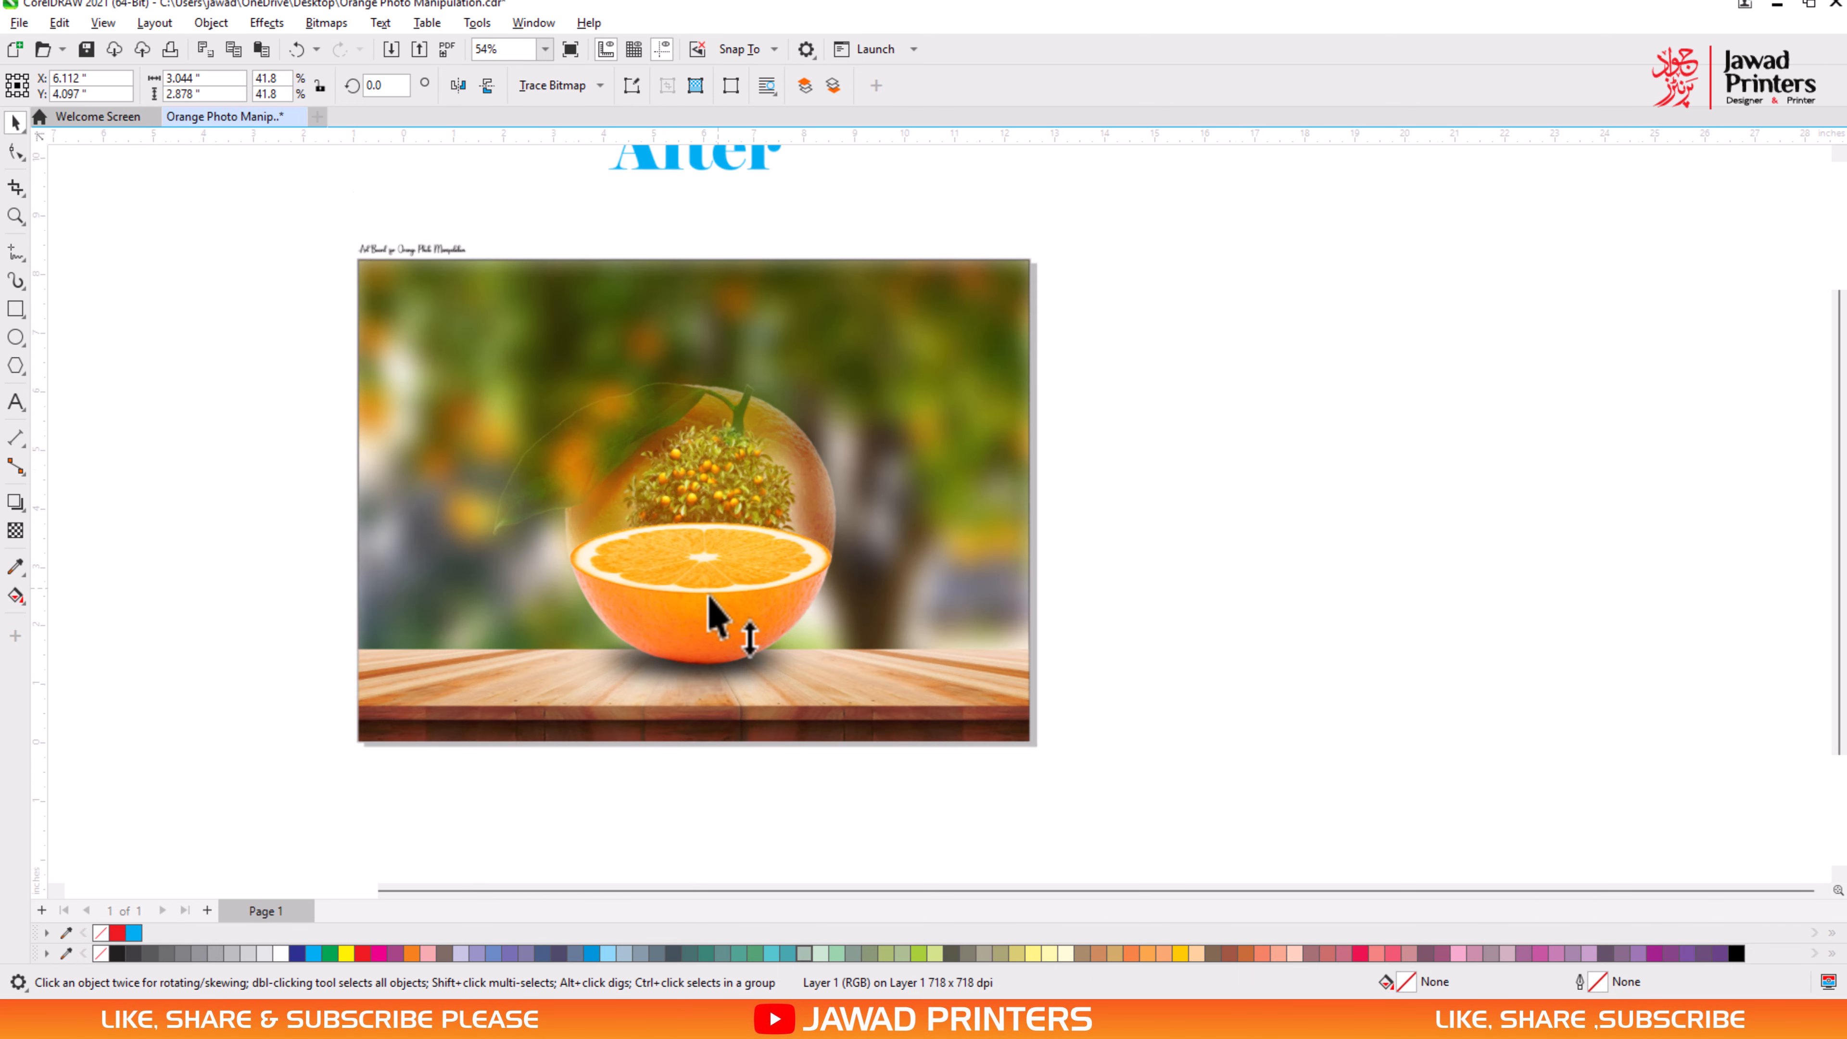
drag(850, 322, 809, 359)
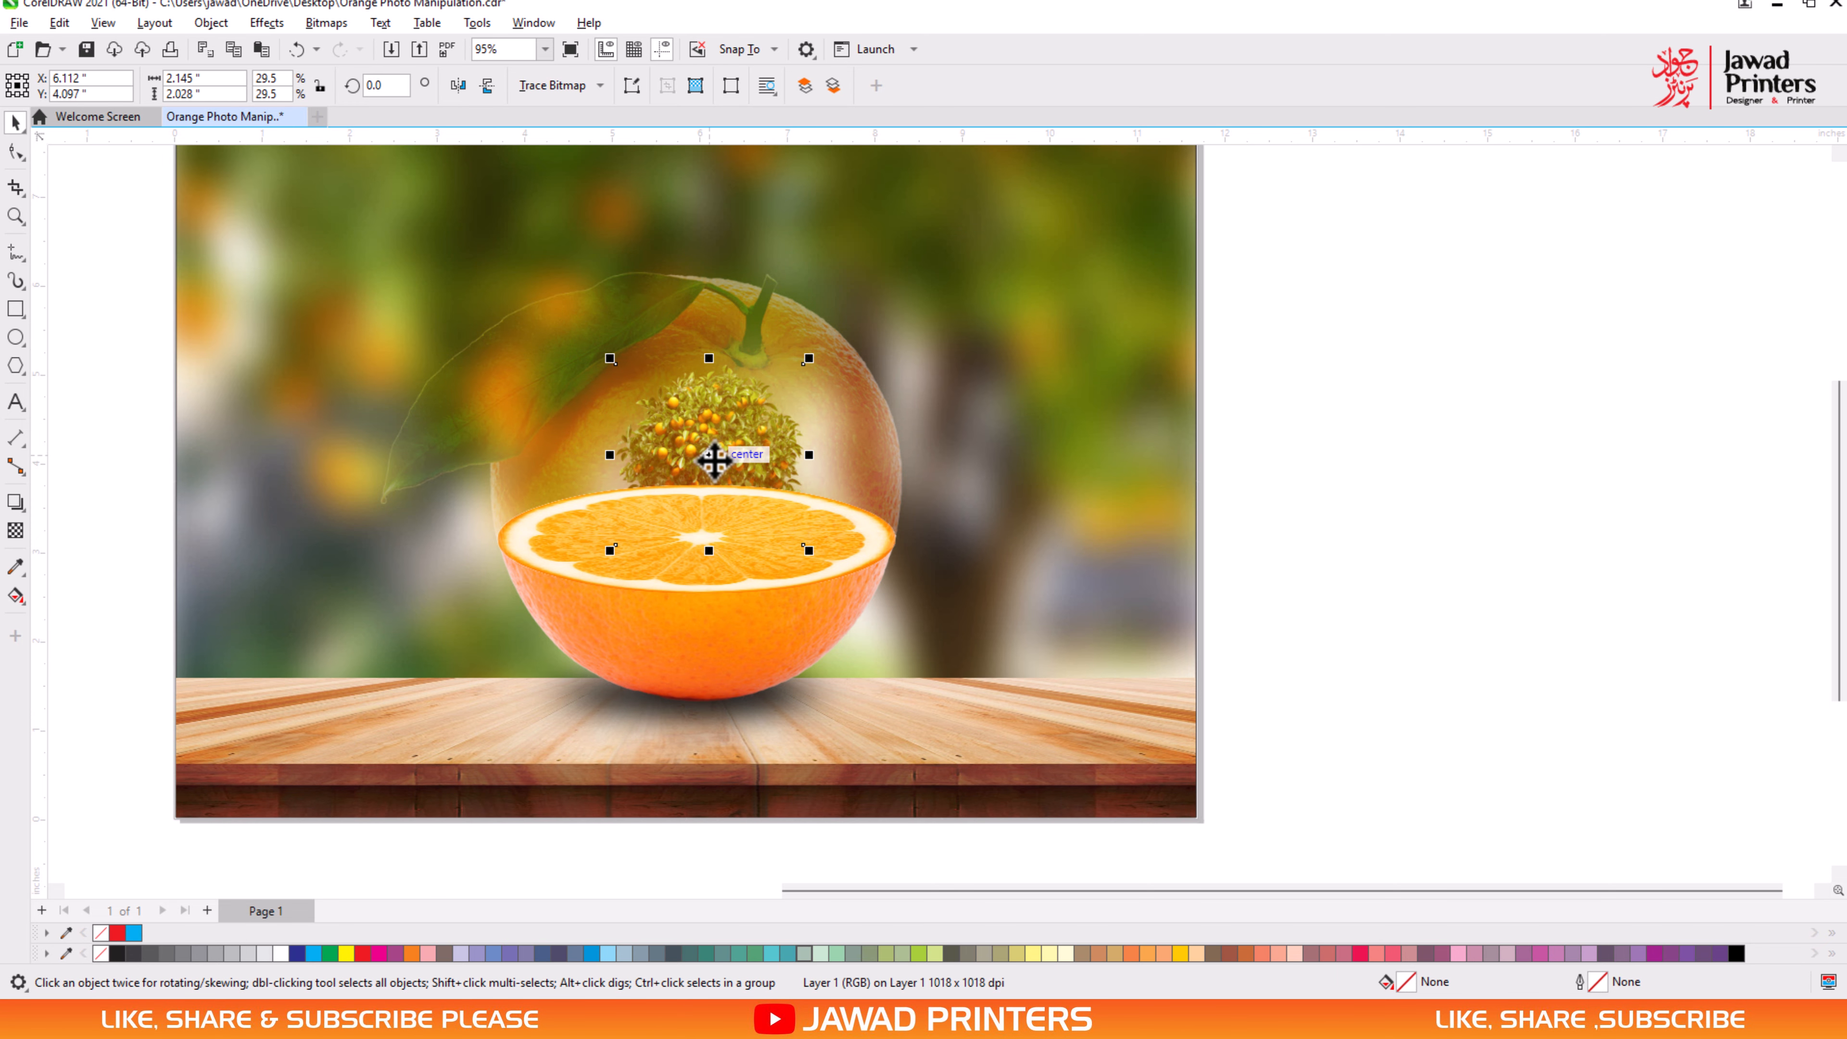
drag(713, 460, 698, 458)
- Bring the orange tree to the front of the layer
right_click(696, 457)
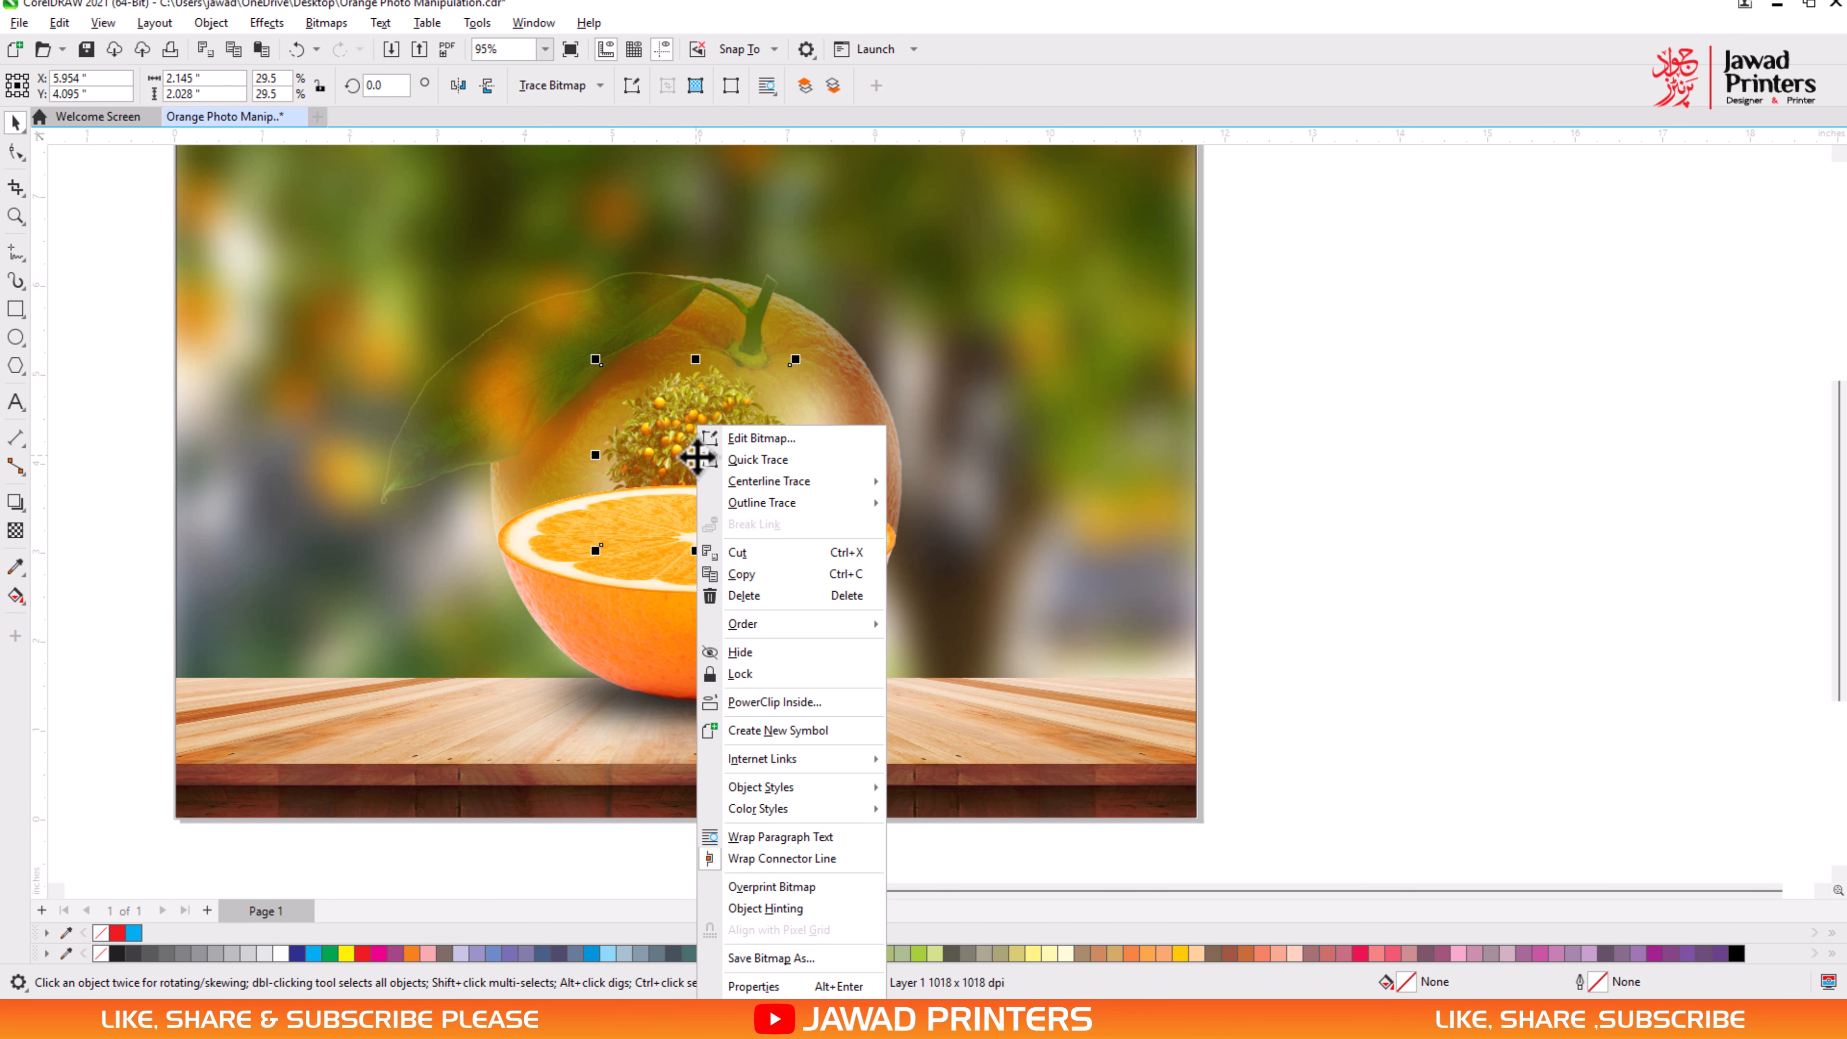
mouse_move(865, 626)
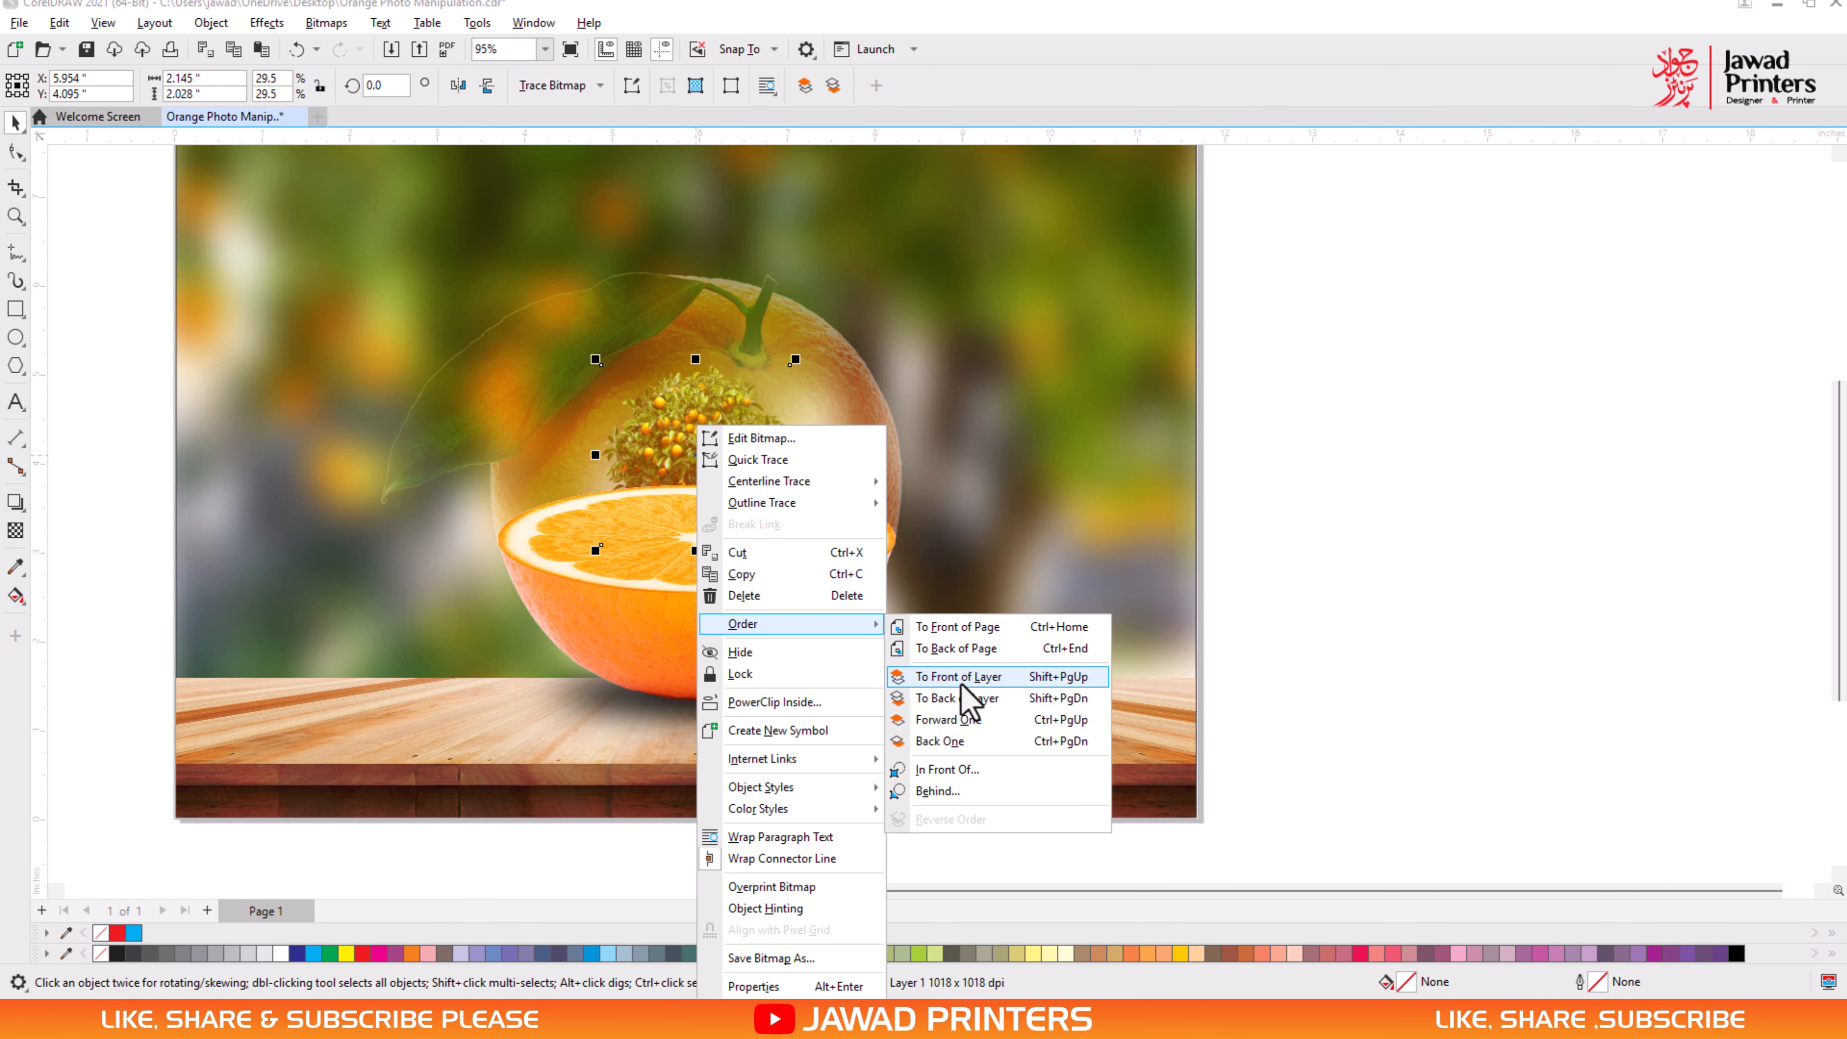
click(961, 680)
scroll(718, 449, up, 5)
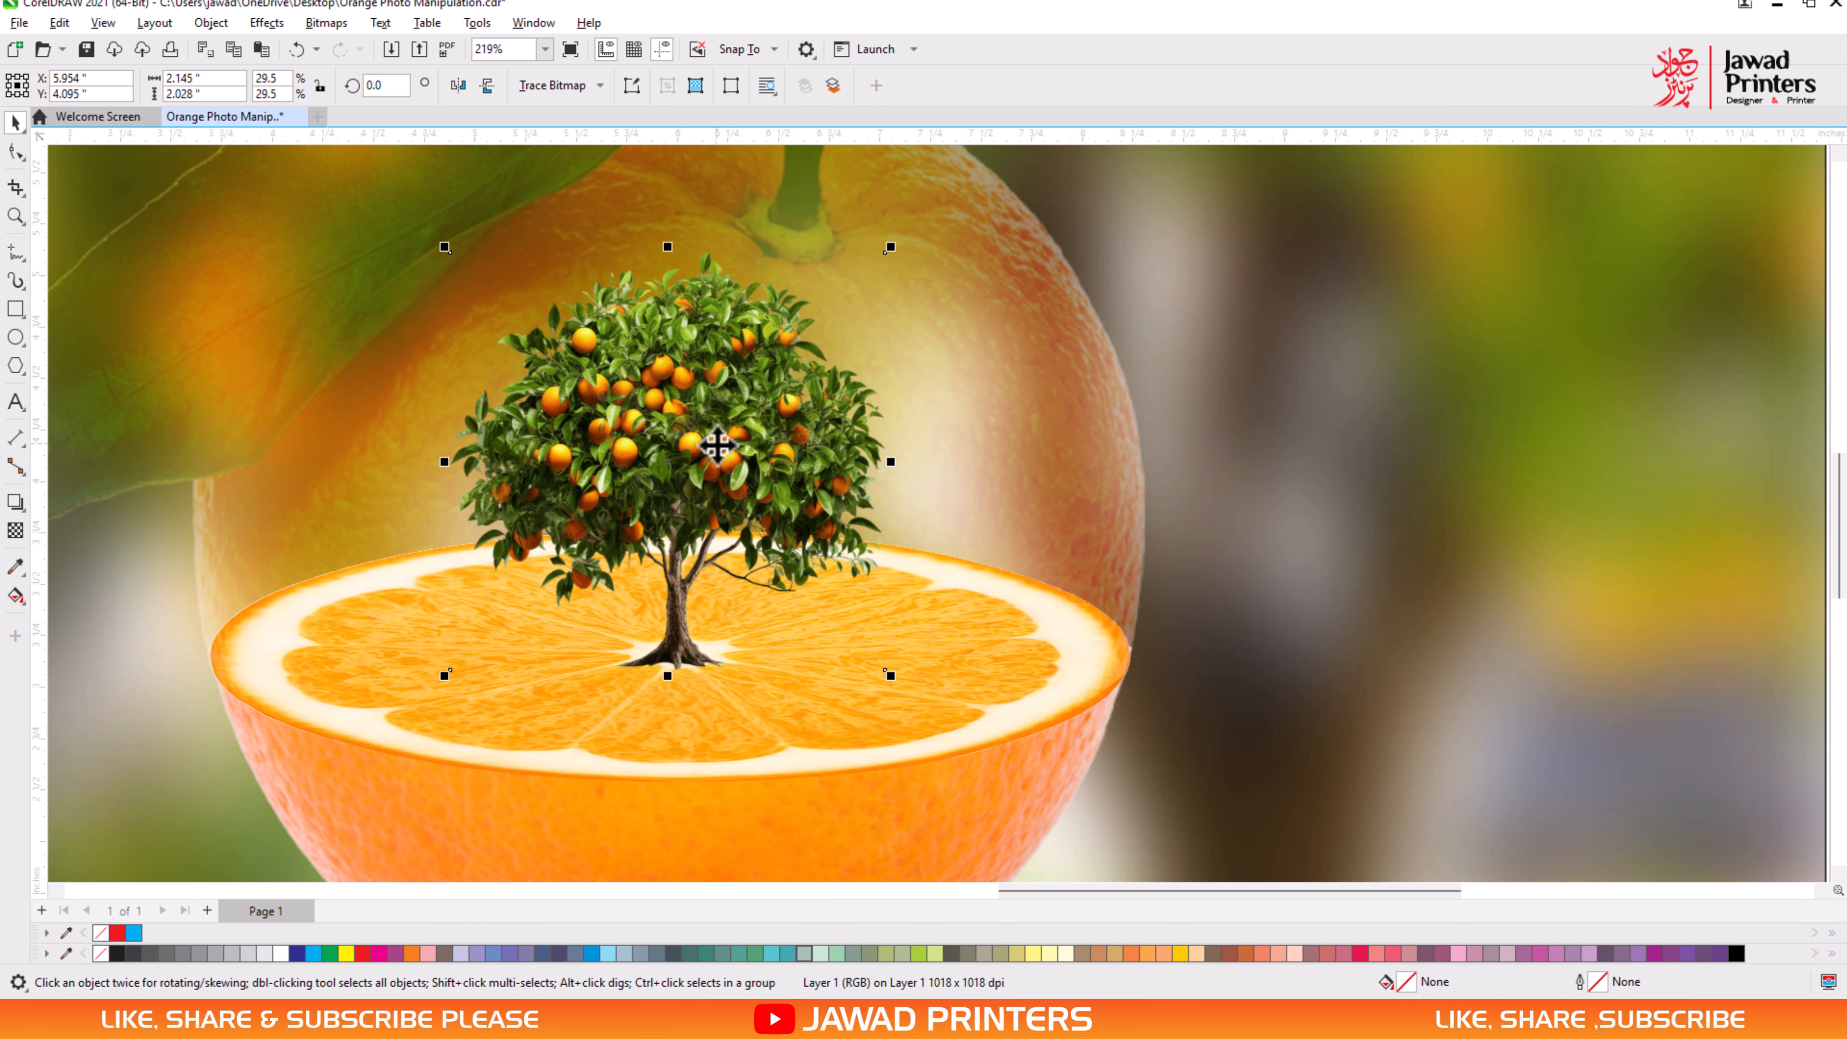
- Shrink the tree slightly and lower it so its trunk stands on the slice's centre
click(717, 446)
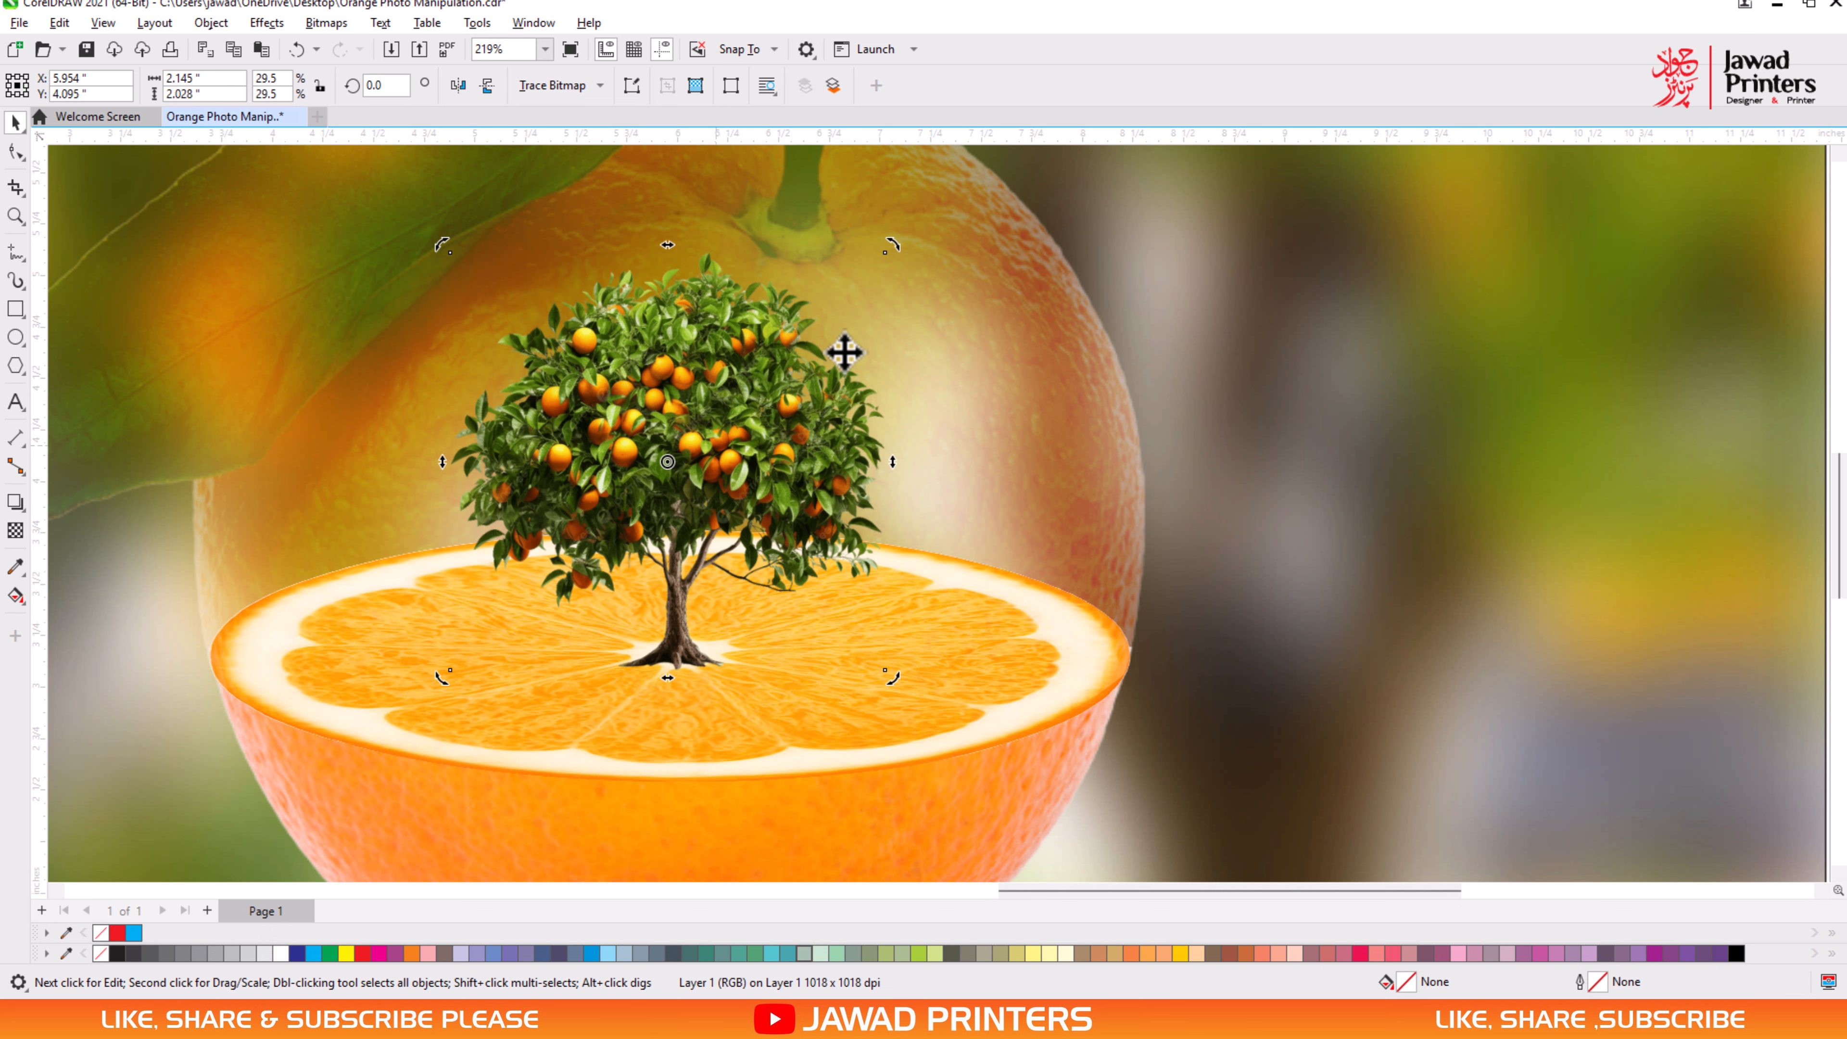
click(767, 351)
drag(891, 247, 869, 264)
drag(763, 412, 764, 444)
- Bring the transparent upper half of the orange to the front of the layer, over the tree
right_click(990, 325)
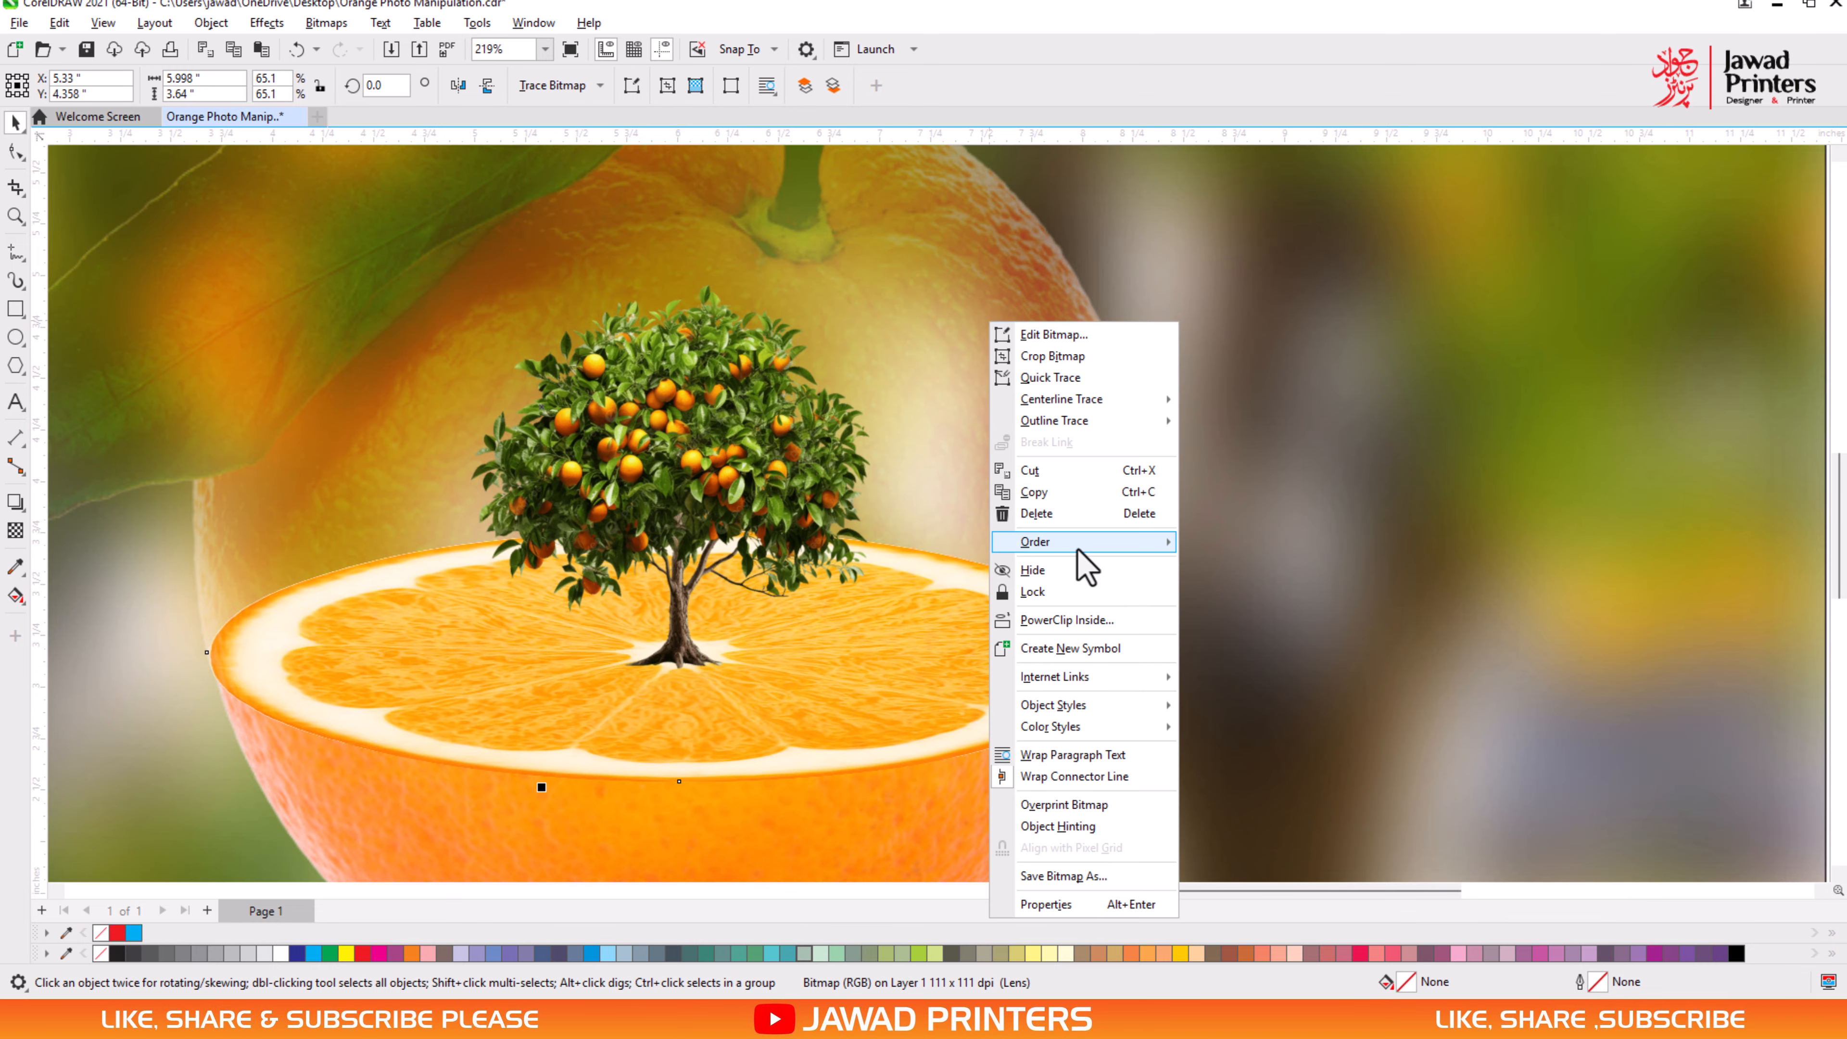
click(1268, 595)
scroll(1042, 639, down, 1)
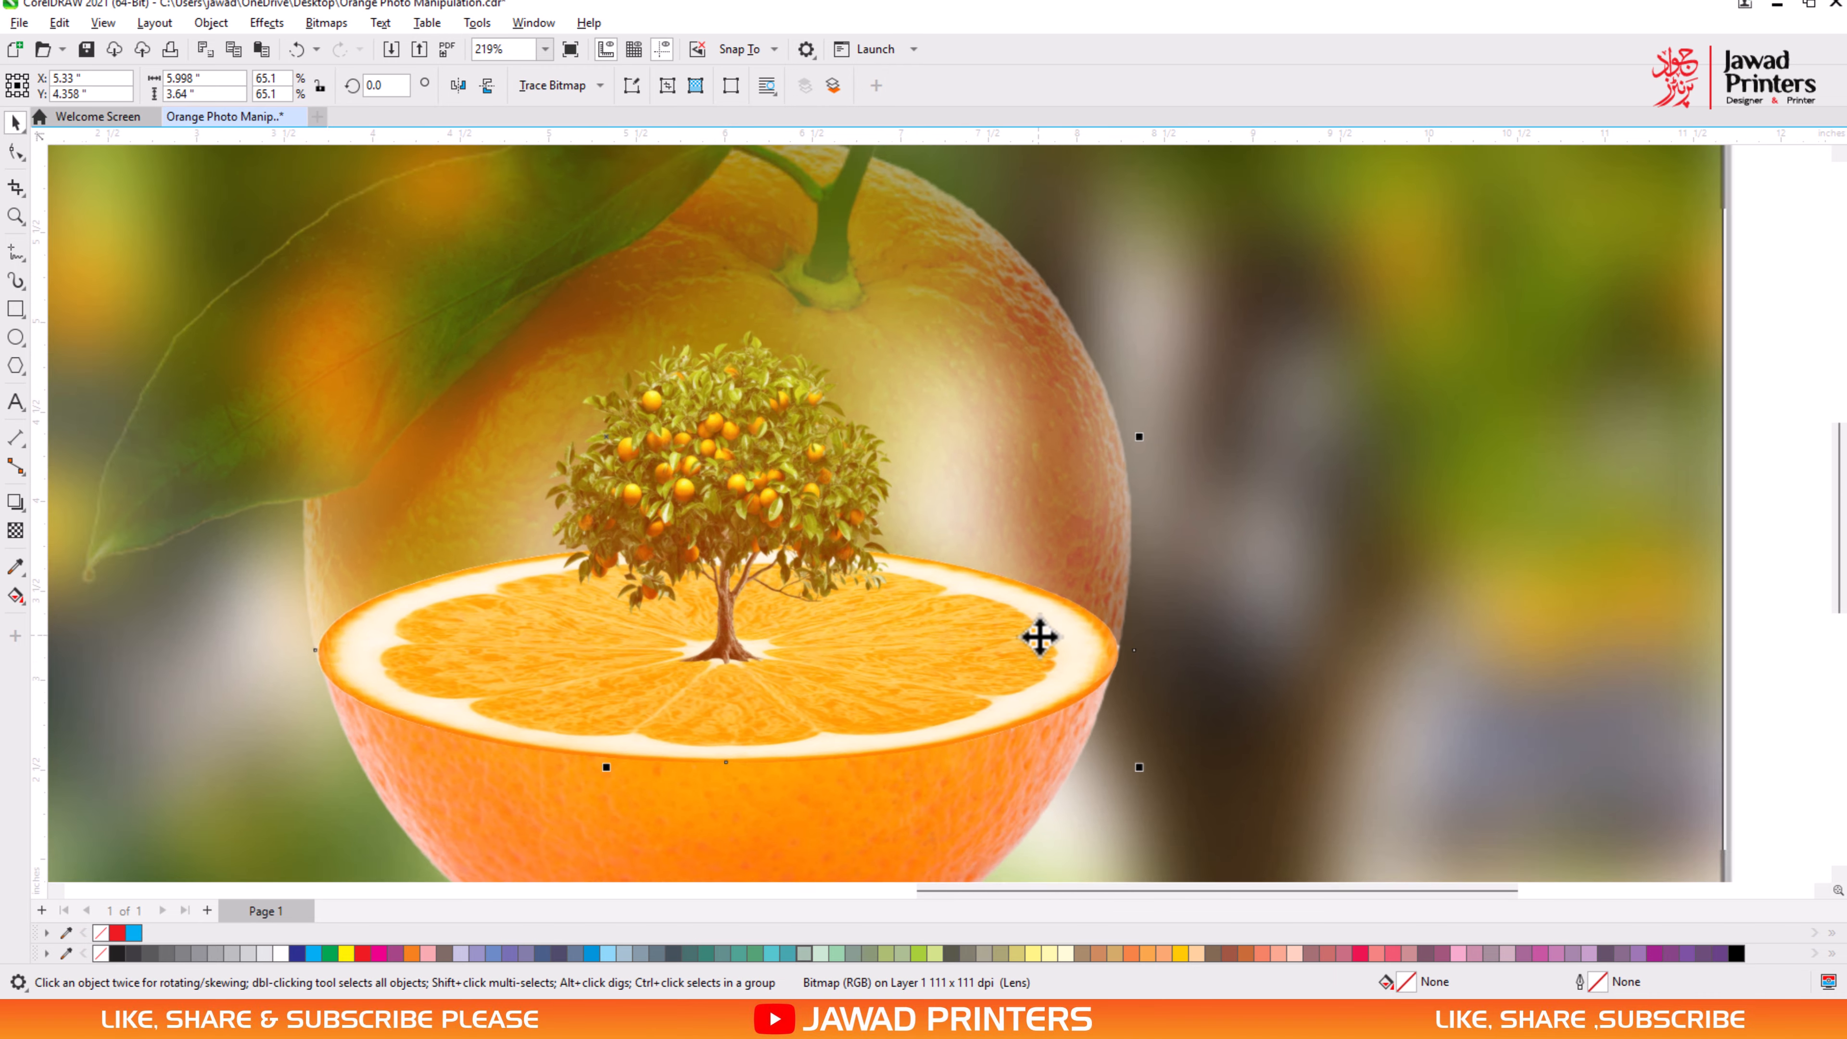
scroll(1040, 637, down, 1)
- Examine the finished orange composition on the art board with nothing selected
click(1286, 586)
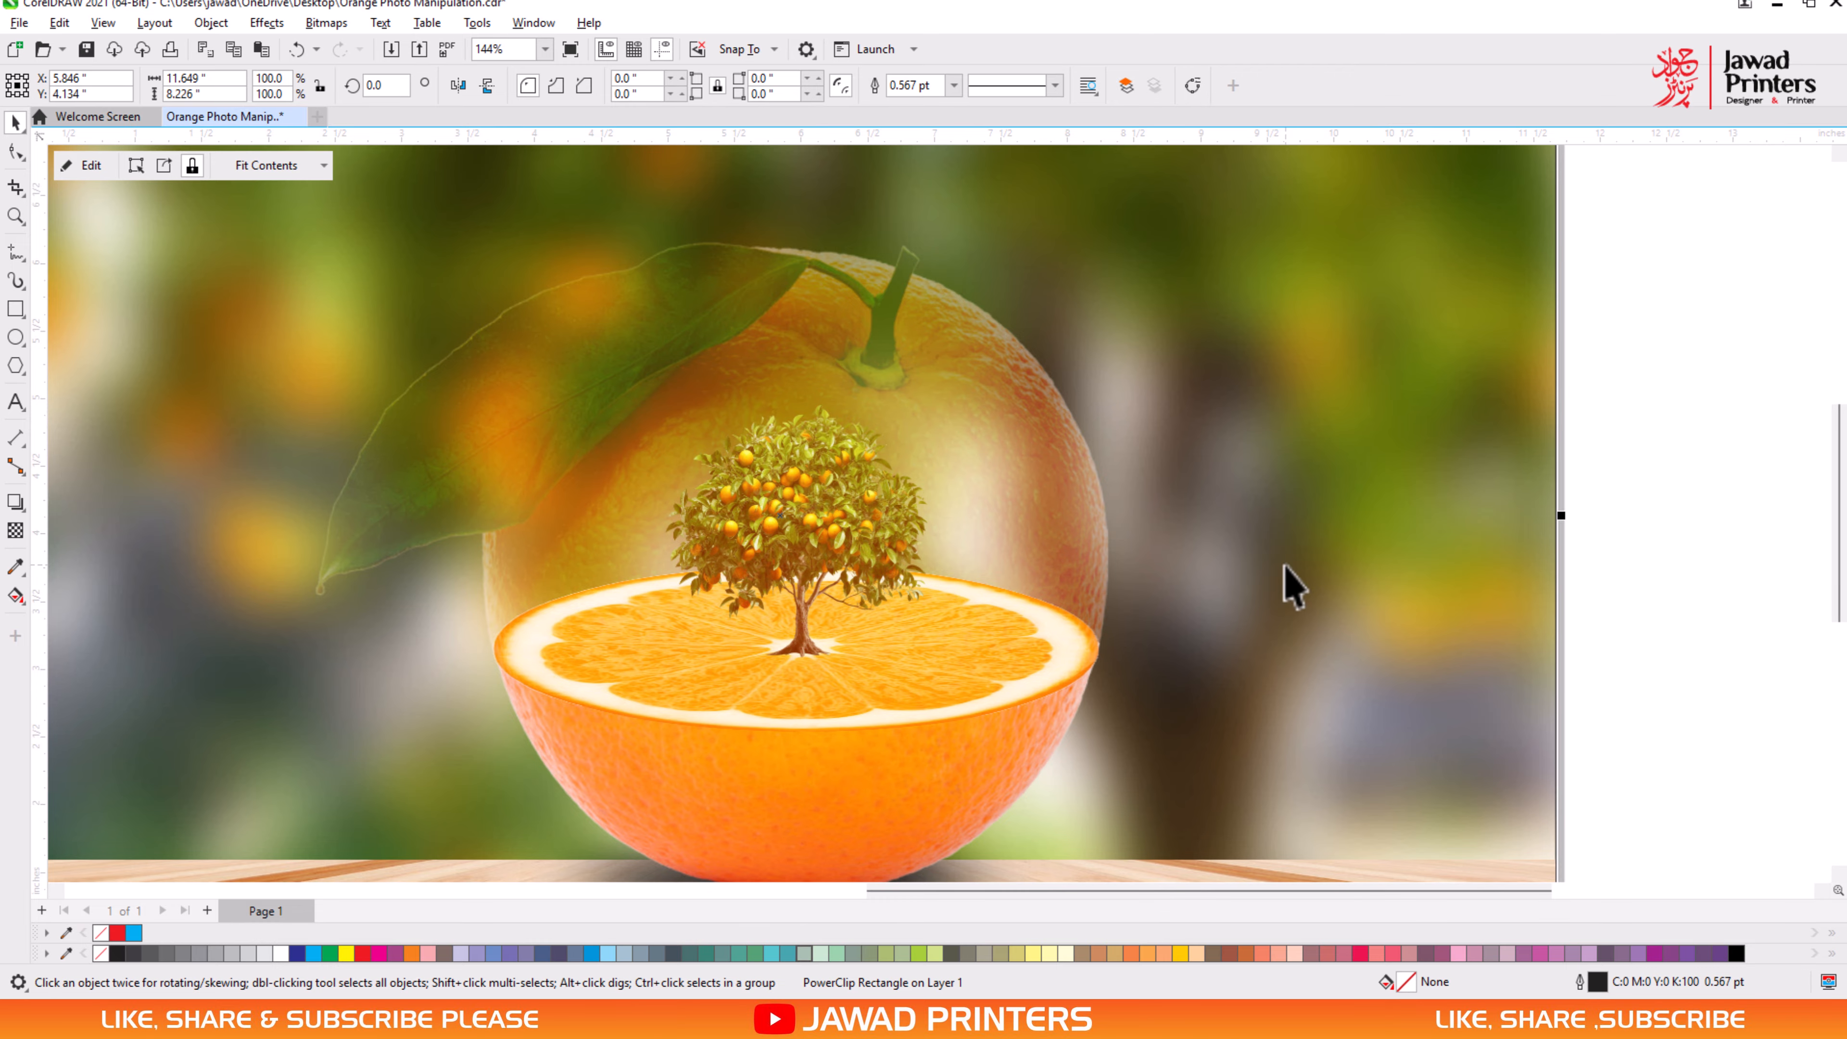
scroll(1286, 586, down, 1)
click(1600, 530)
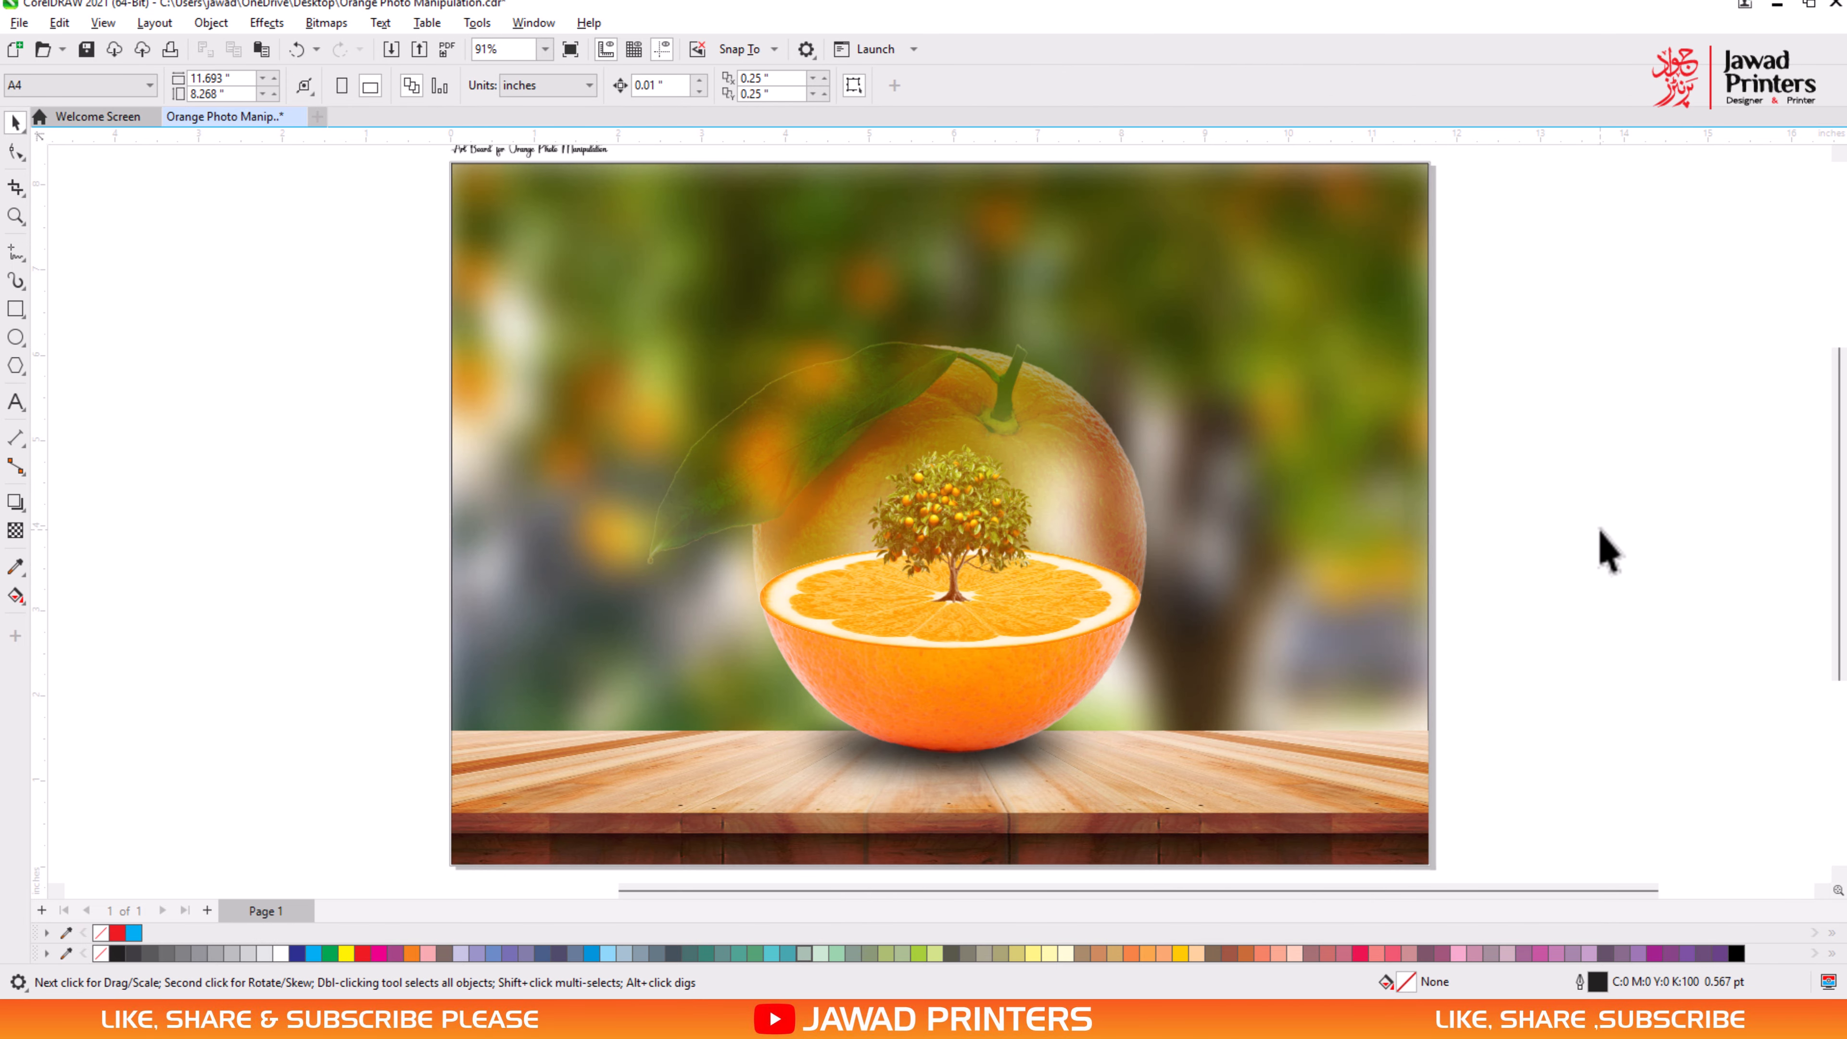
click(17, 214)
drag(682, 428, 1422, 858)
right_click(265, 339)
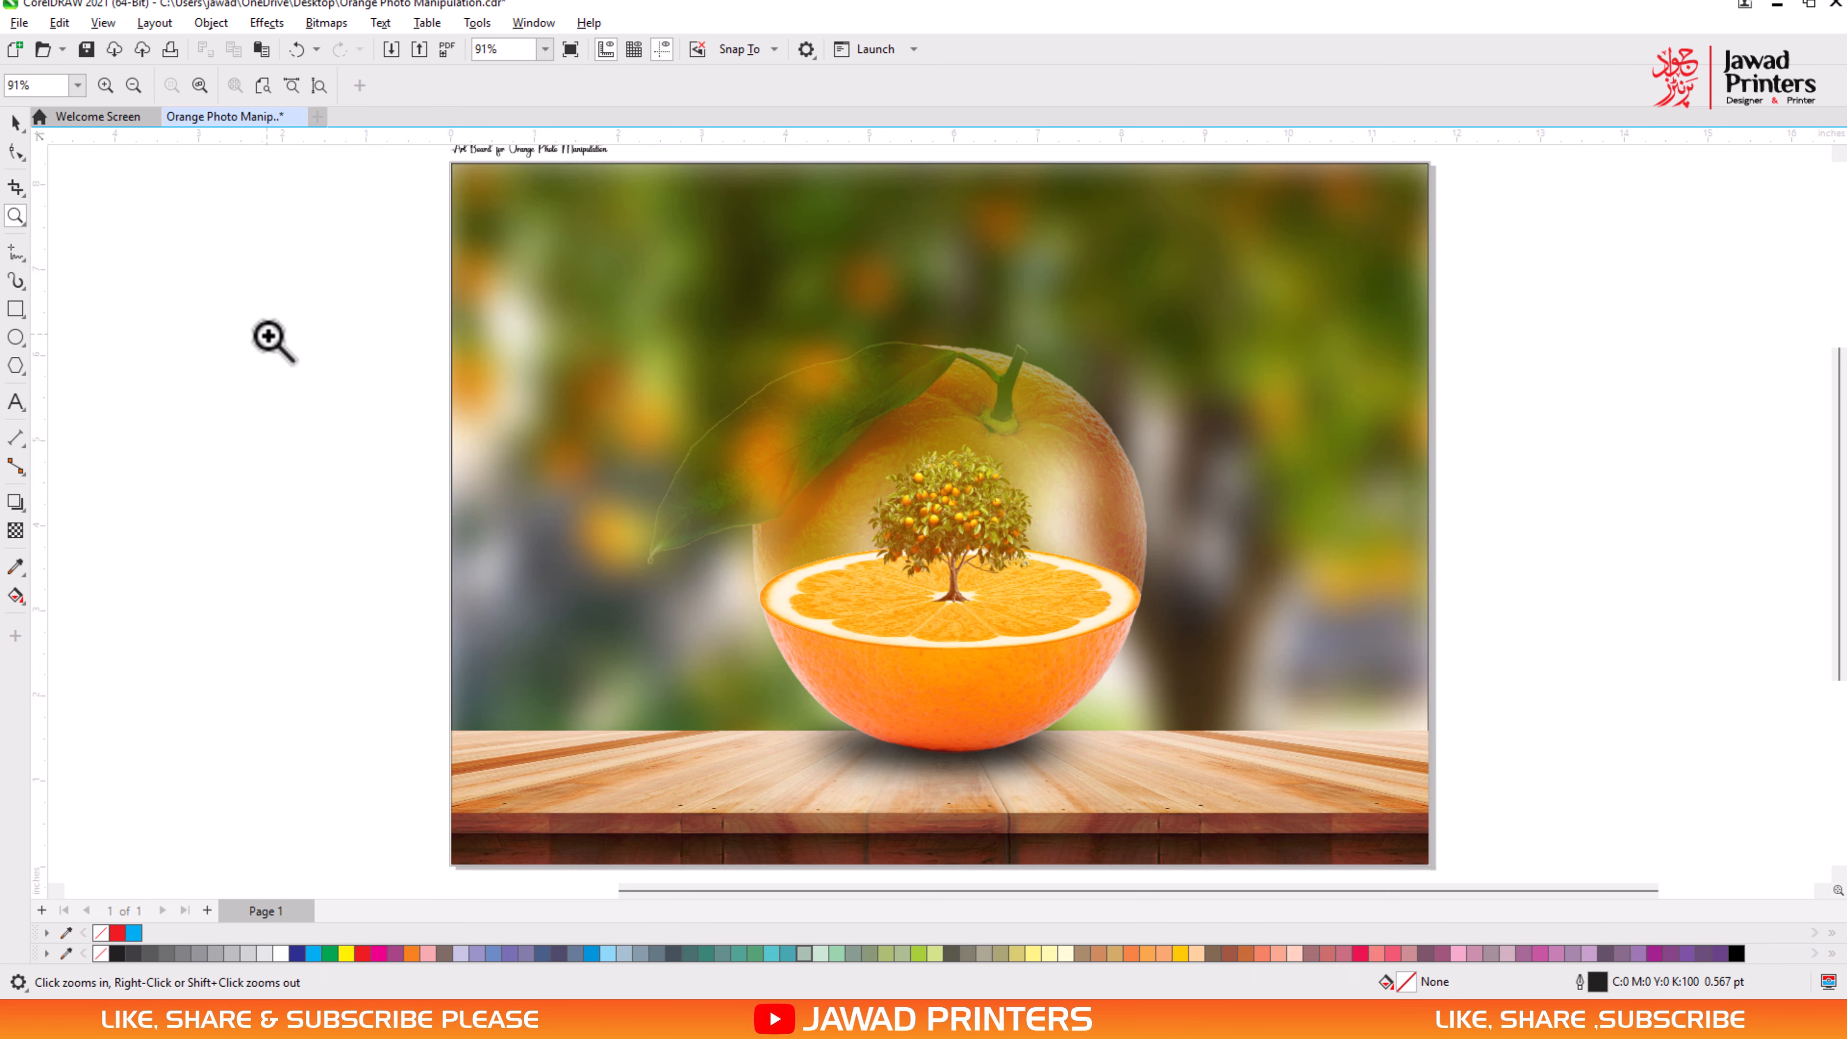
drag(518, 224, 1411, 855)
click(20, 122)
right_click(259, 354)
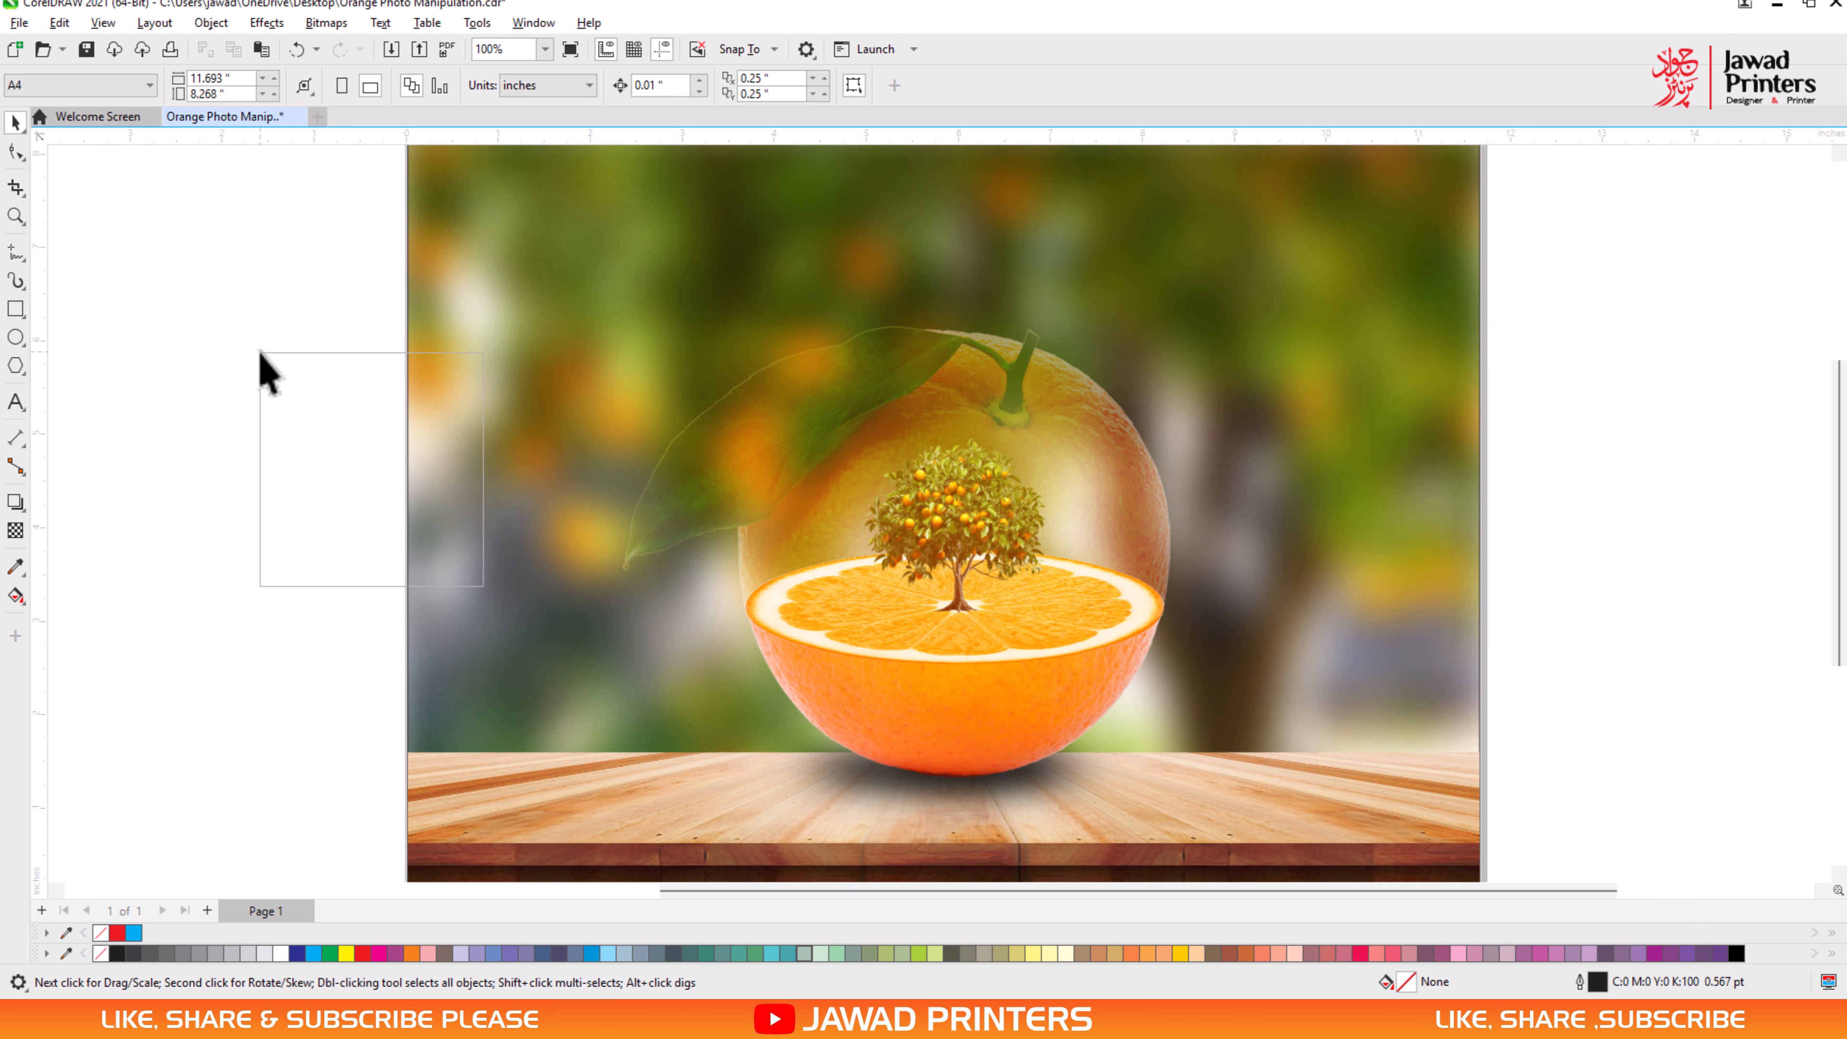
click(318, 372)
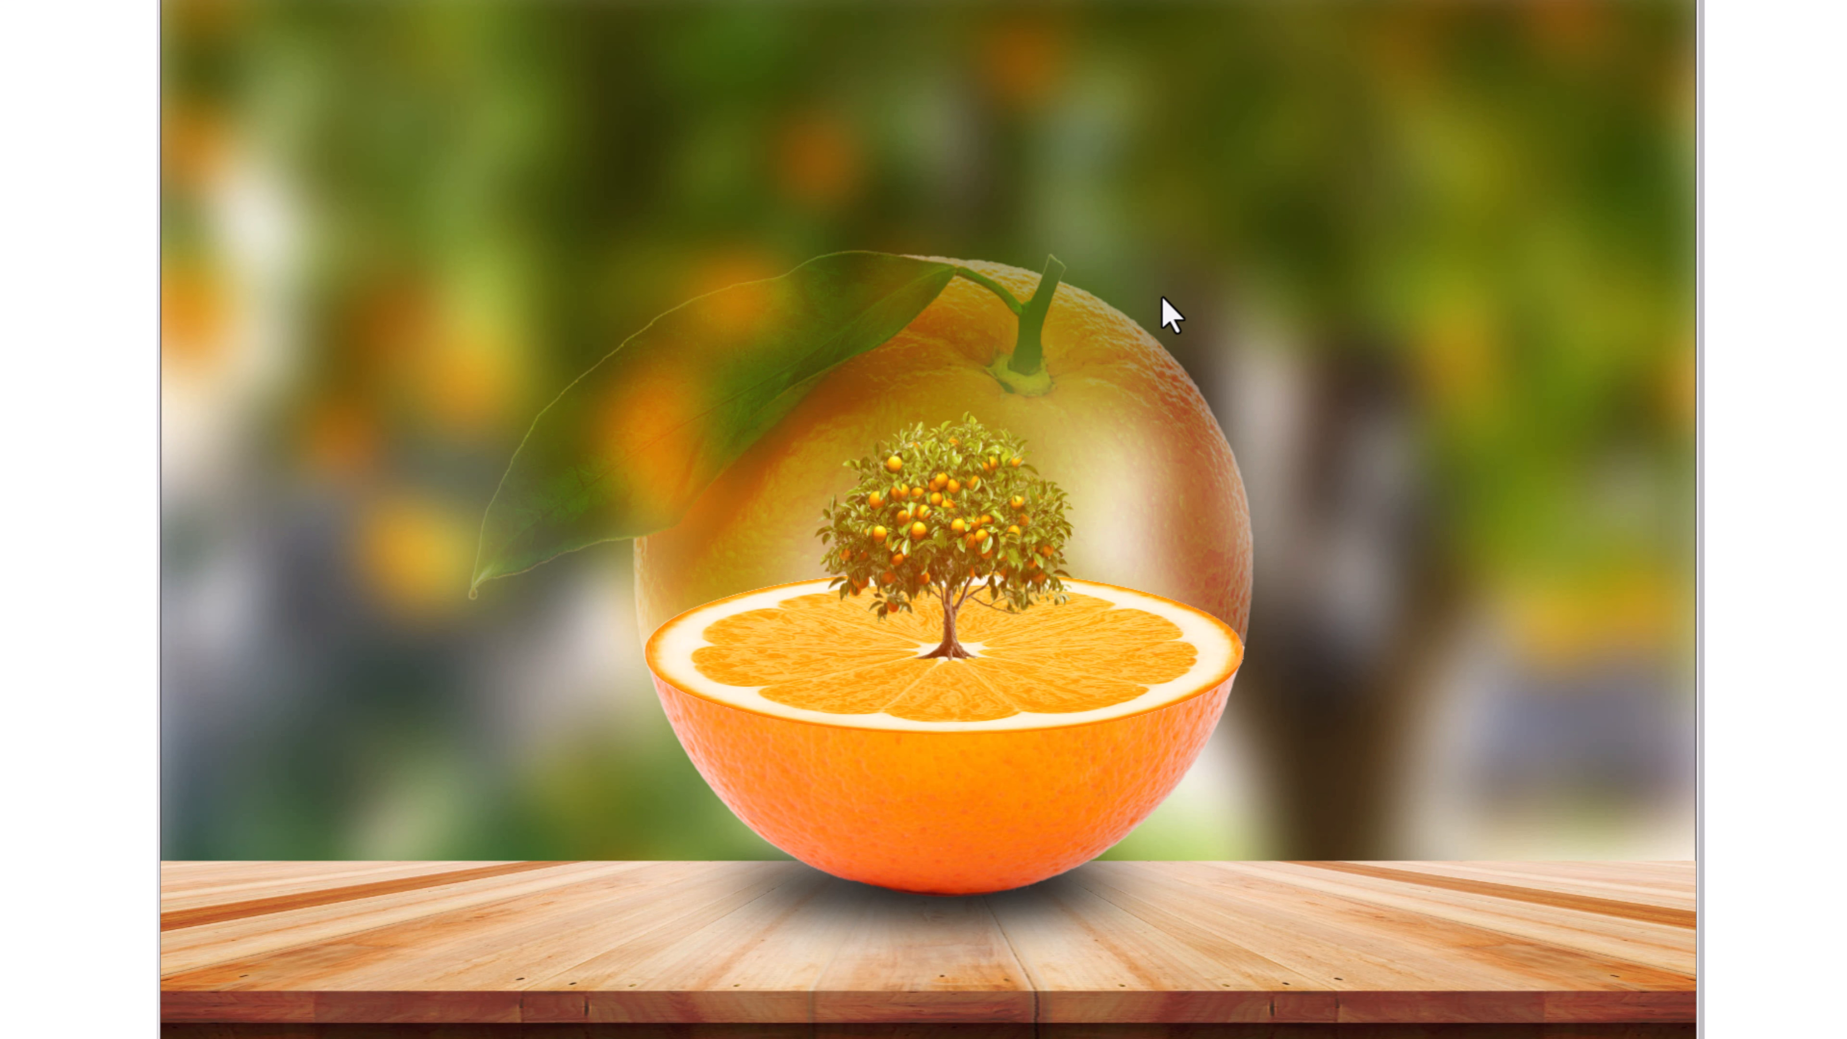